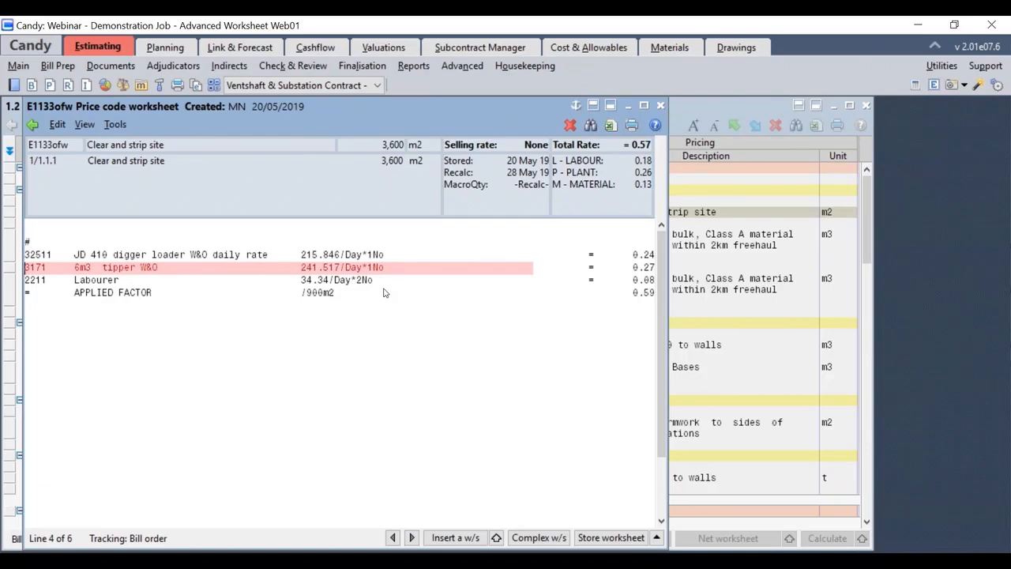
Review the labourer and applied factor lines of the Clear and strip site worksheet, and close it
key(Down)
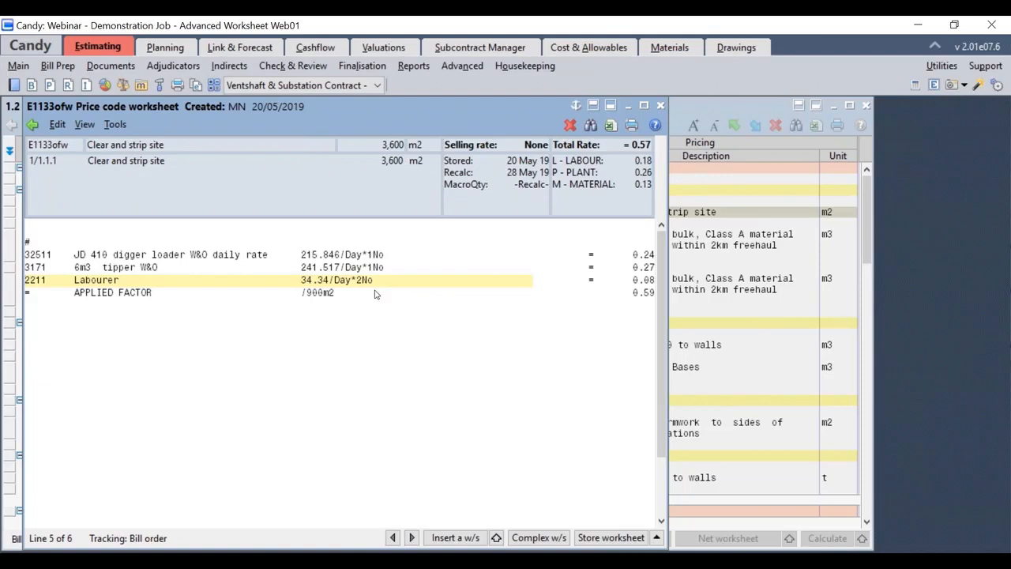
key(Down)
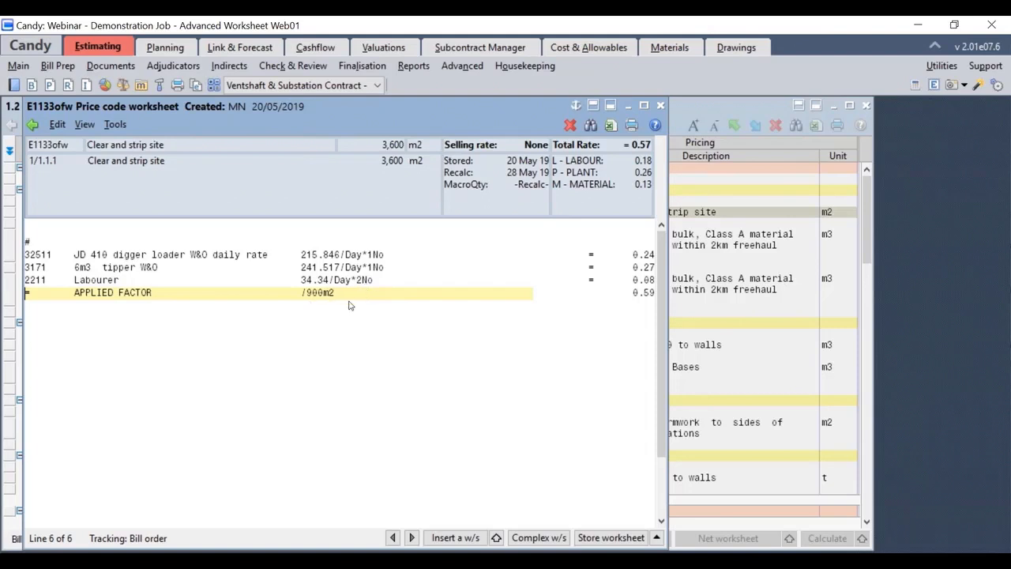
click(350, 305)
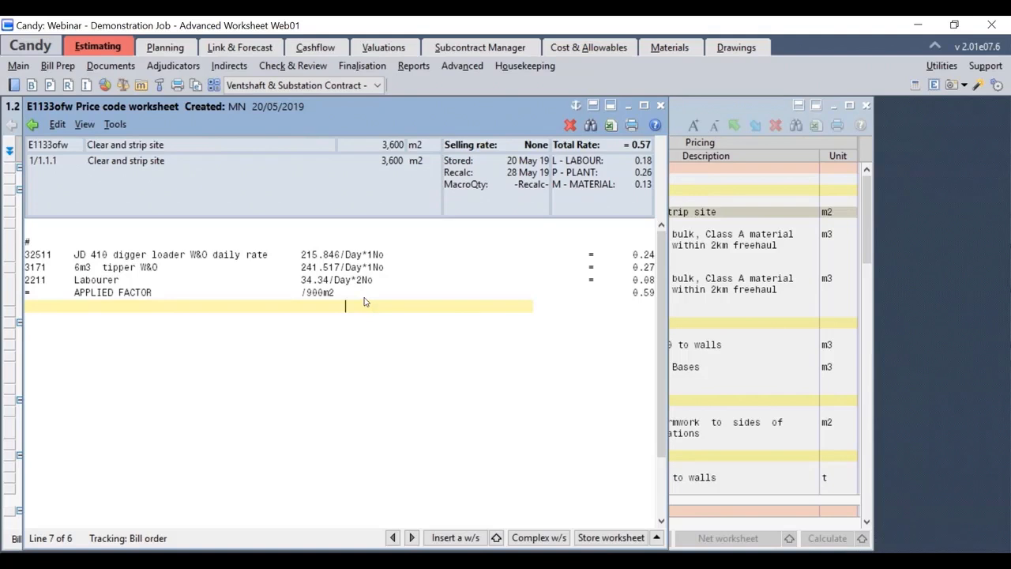
click(662, 105)
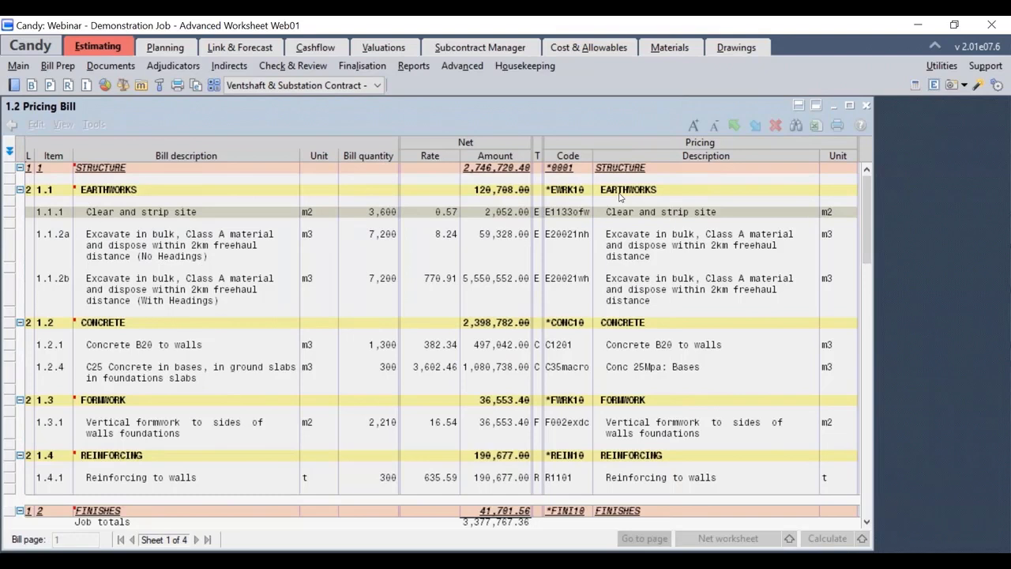
Open the worksheet of bill item 1.1.2a (No Headings) and read through its operation choices, variables and cycle time calculation
click(446, 235)
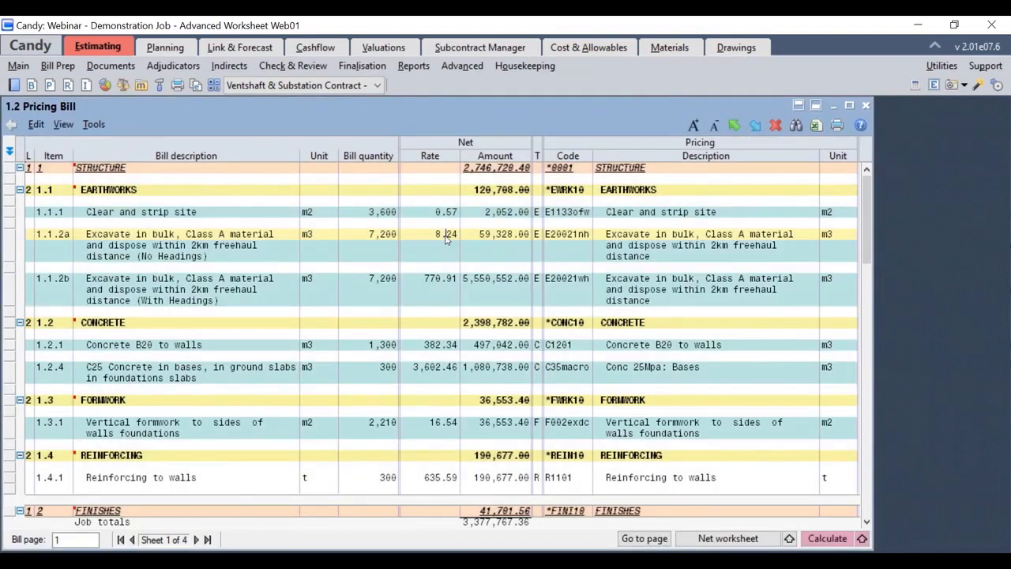
double_click(445, 236)
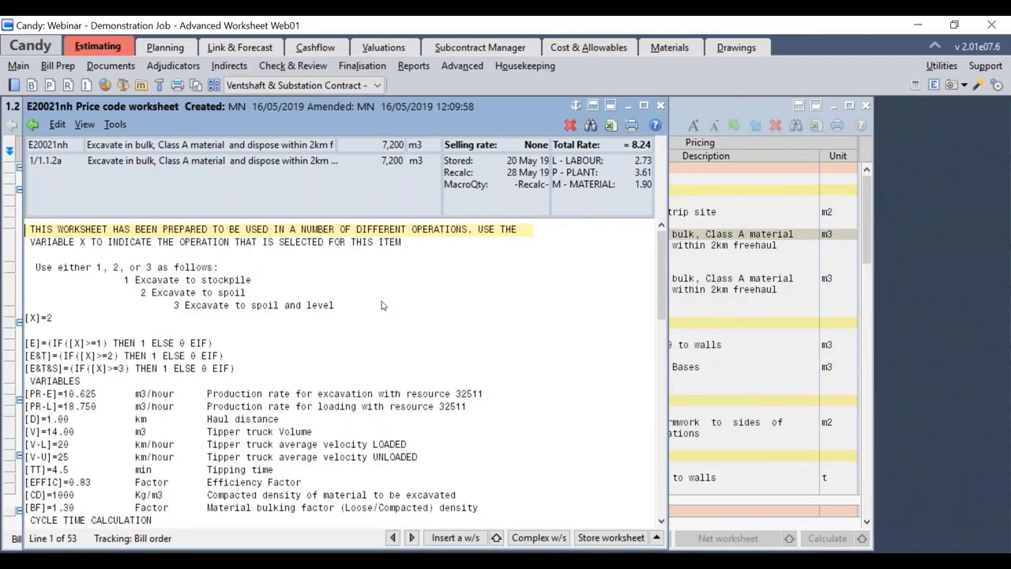
key(Down)
key(Down)
key(Down)
key(Down)
key(Down)
key(Down)
key(Down)
key(Down)
key(Down)
key(Down)
key(Down)
key(Down)
key(Down)
key(Down)
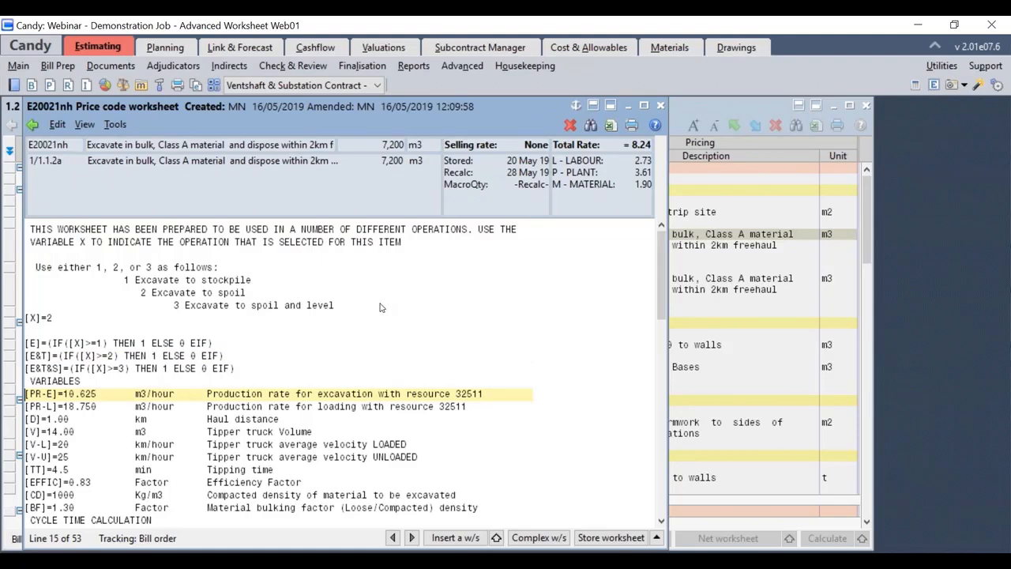
key(Down)
key(Down)
key(Down)
key(Down)
key(Down)
key(Down)
key(Down)
key(Down)
key(Down)
key(Down)
key(Down)
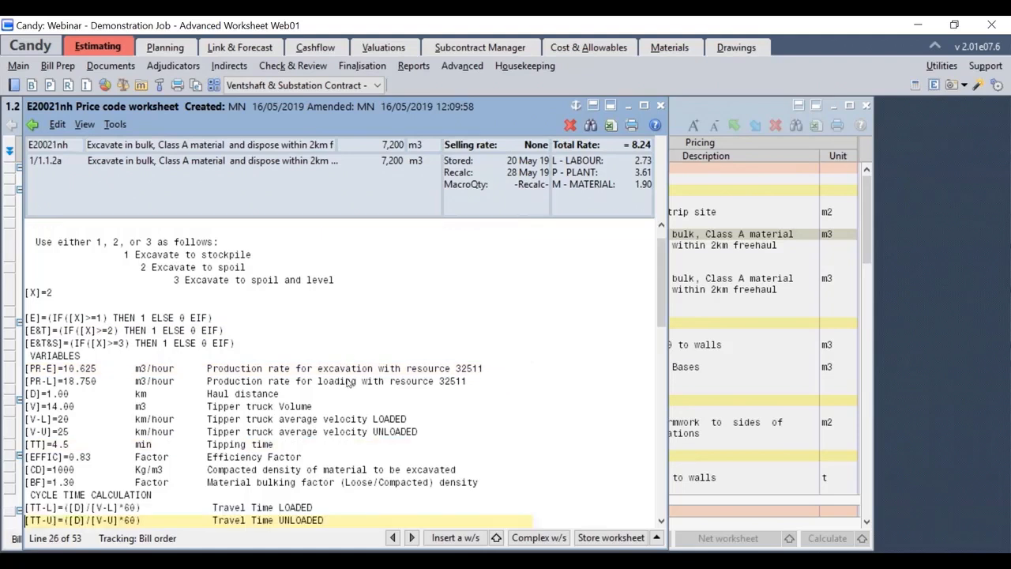
key(Down)
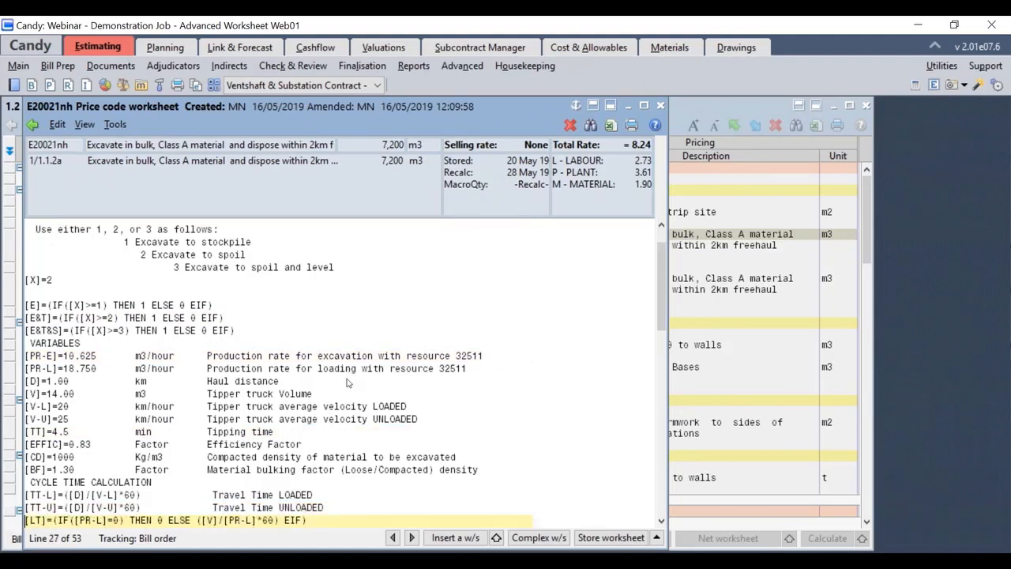
key(Down)
key(Down)
key(Down)
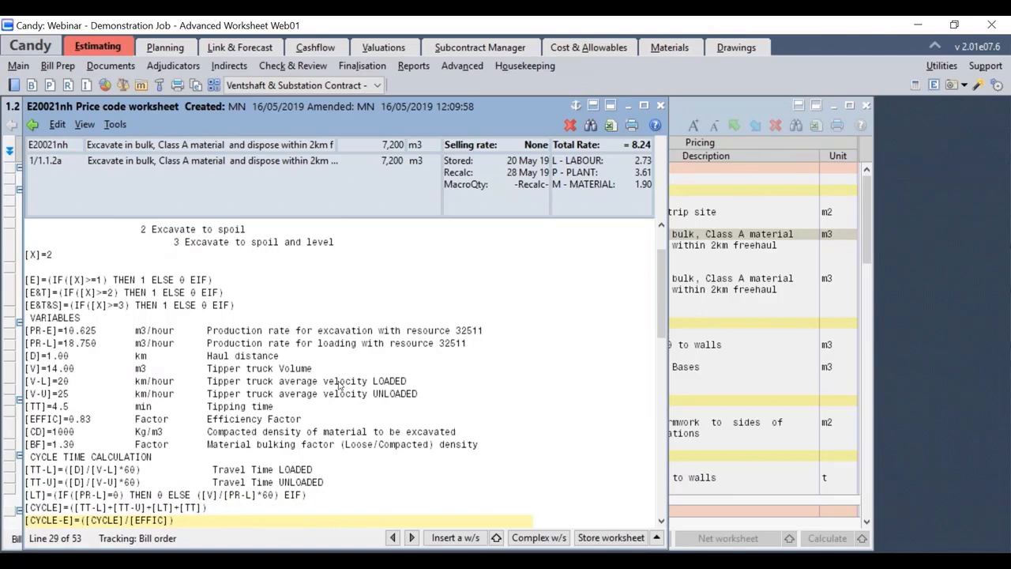
key(Down)
key(Down)
key(Down)
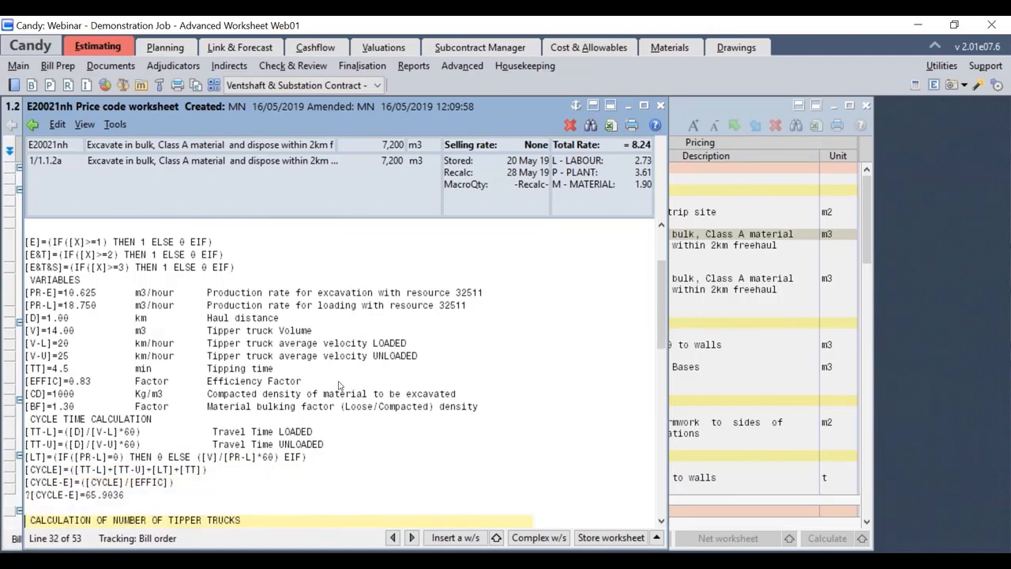
Examine the haul distance, travel time and cycle formula lines of the item 1.1.2a worksheet, and close it
click(340, 389)
key(Up)
key(Up)
key(Up)
key(Up)
key(Up)
key(Up)
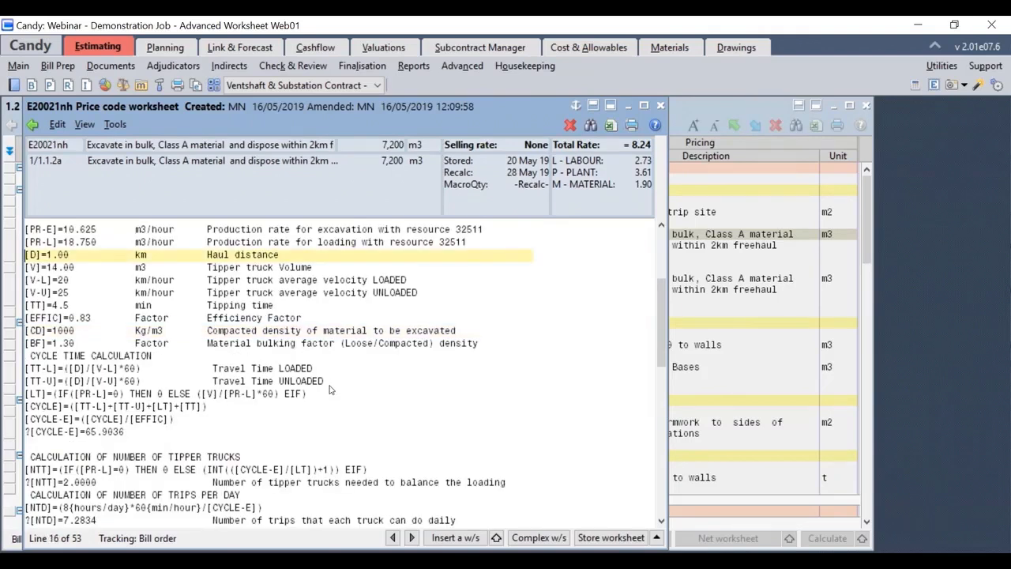
key(Down)
key(Down)
key(Down)
key(Down)
key(Down)
key(Down)
key(Down)
key(Down)
key(Down)
key(Down)
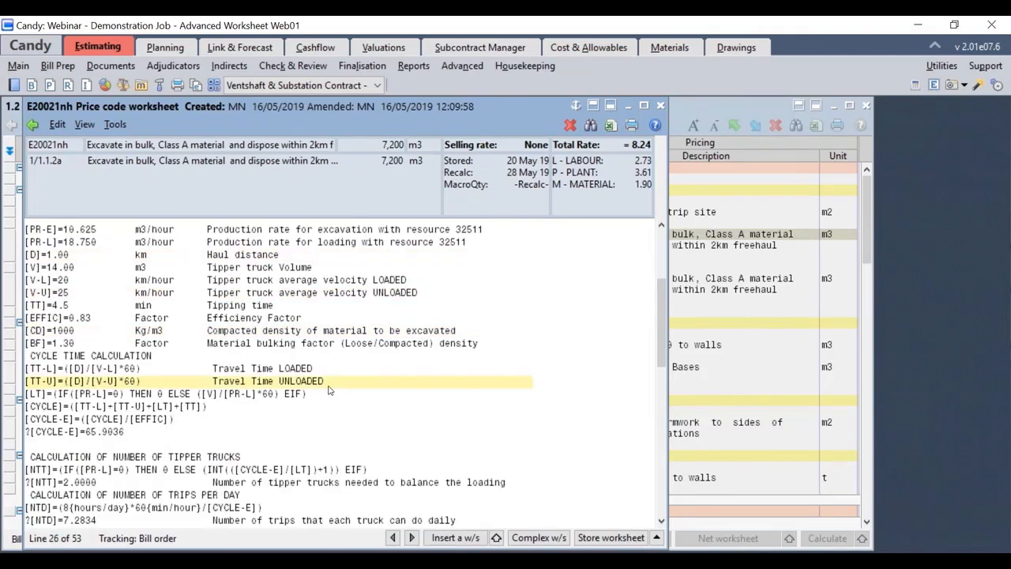
key(Down)
key(Down)
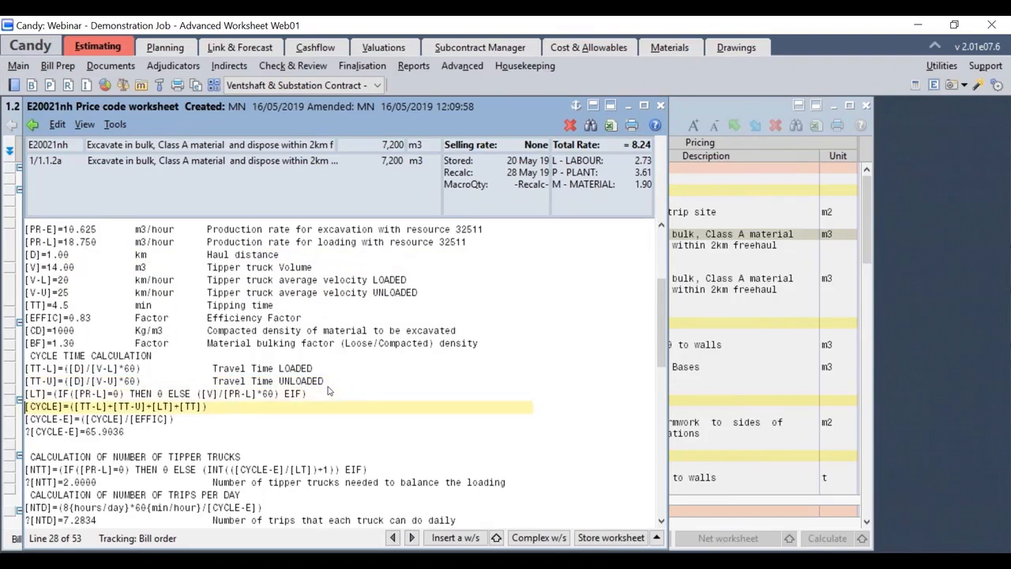
key(Up)
key(Up)
key(Up)
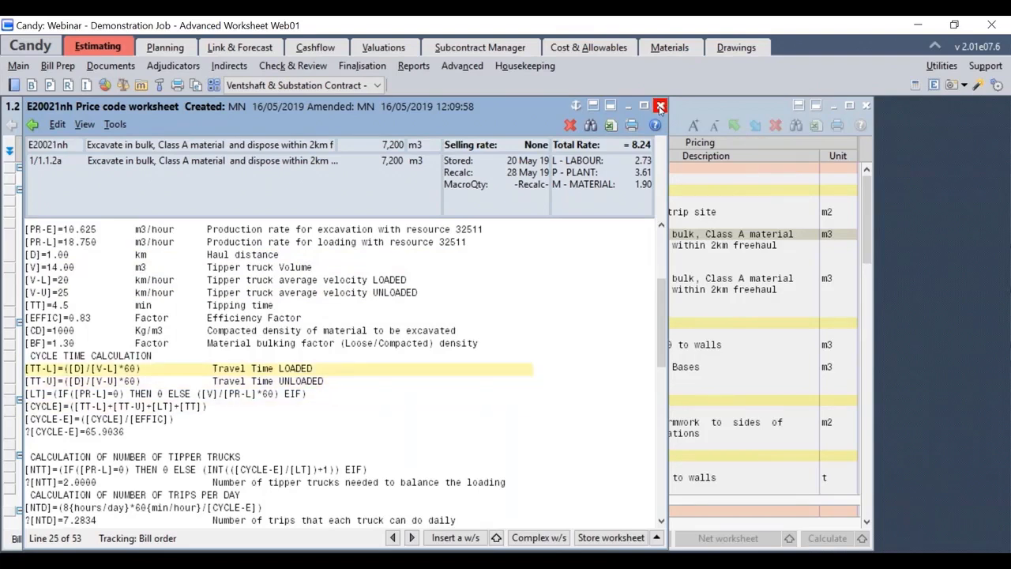
click(661, 107)
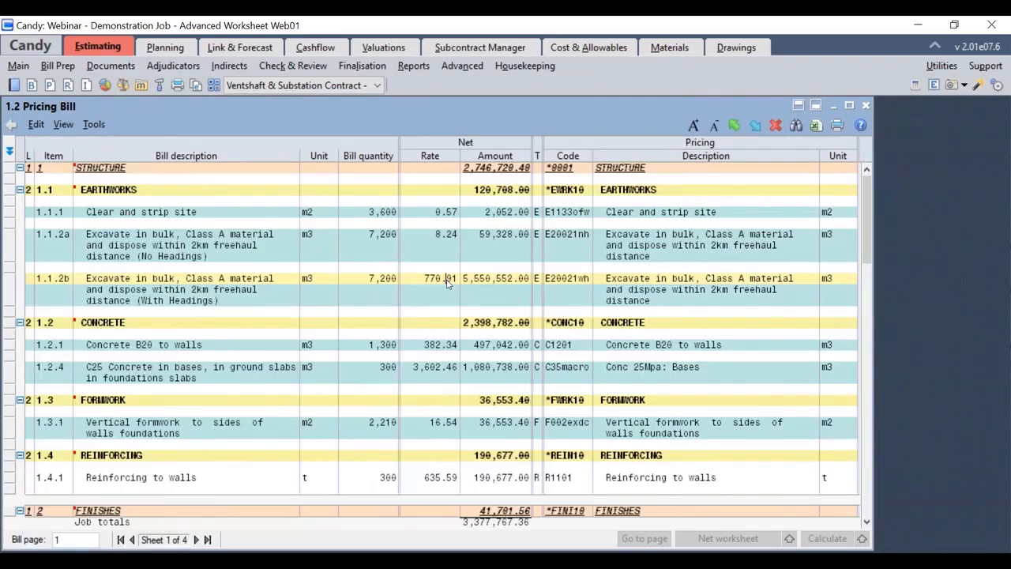
Open the worksheet of bill item 1.1.2b (With Headings) and read through its headed sections down to the stockpile resource lines
double_click(446, 279)
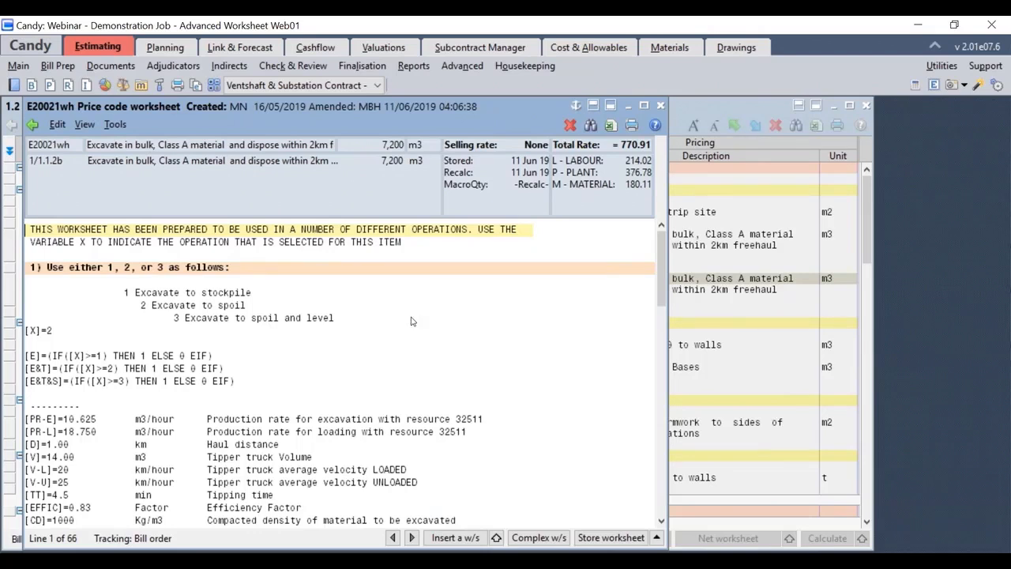
key(Down)
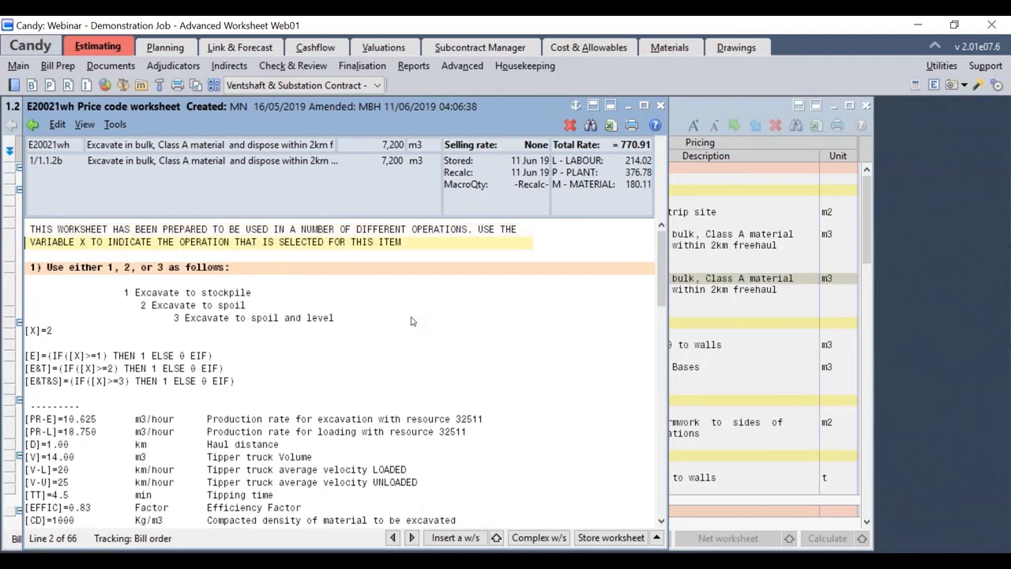
key(Down)
key(Down)
key(Down)
key(Down)
key(Down)
key(Down)
key(Down)
key(Down)
key(Down)
key(Down)
key(Down)
key(Down)
key(Down)
key(Down)
key(Down)
key(Down)
key(Down)
key(Down)
key(Down)
key(Down)
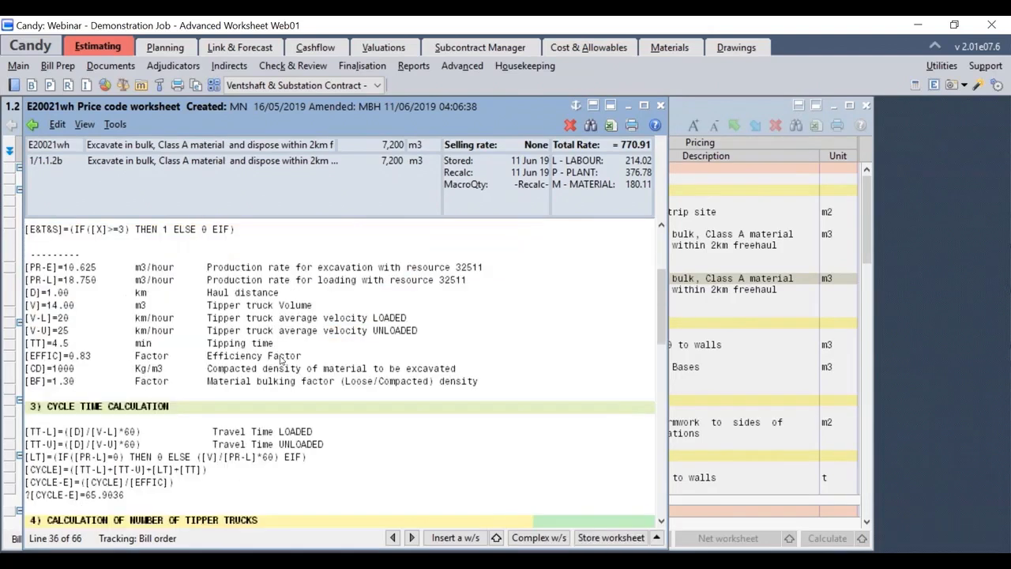
key(Down)
key(Down)
key(Down)
key(Down)
key(Down)
key(Down)
key(Down)
key(Down)
key(Down)
key(Down)
key(Down)
key(Down)
key(Down)
key(Down)
key(Down)
key(Down)
key(Down)
key(Down)
key(Down)
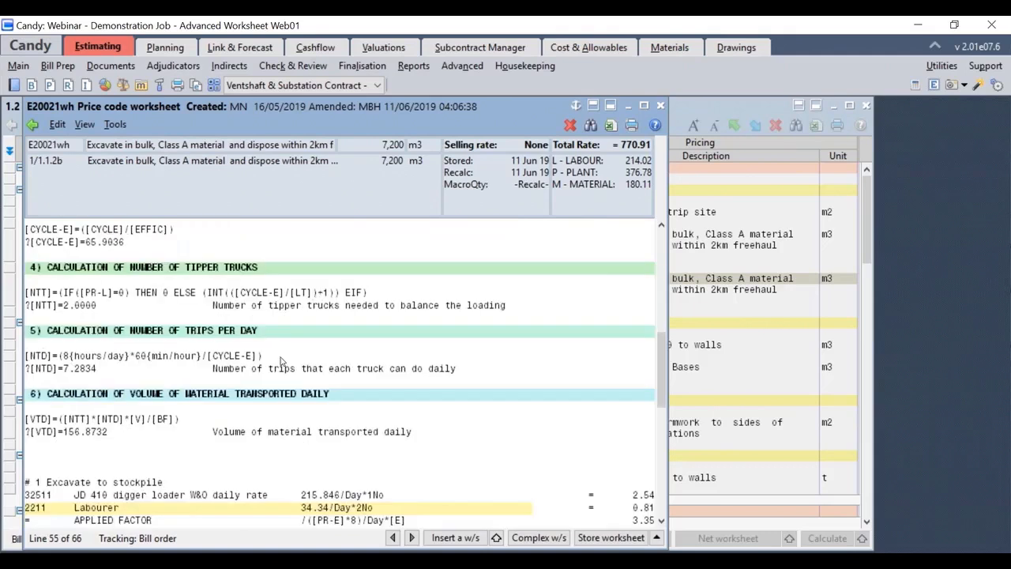
Examine the sections calculating the number of tipper trucks, trips per day and volume of material transported daily
key(Up)
key(Up)
key(Up)
key(Up)
key(Up)
key(Up)
key(Up)
key(Up)
key(Up)
key(Up)
key(Up)
key(Up)
key(Up)
key(Up)
key(Up)
key(Up)
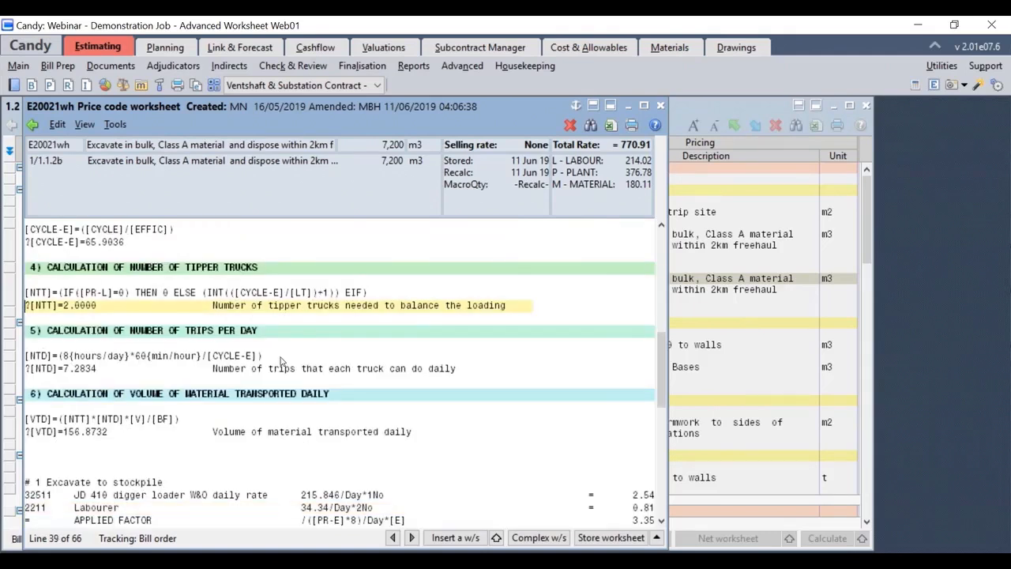
key(Down)
key(Down)
key(Down)
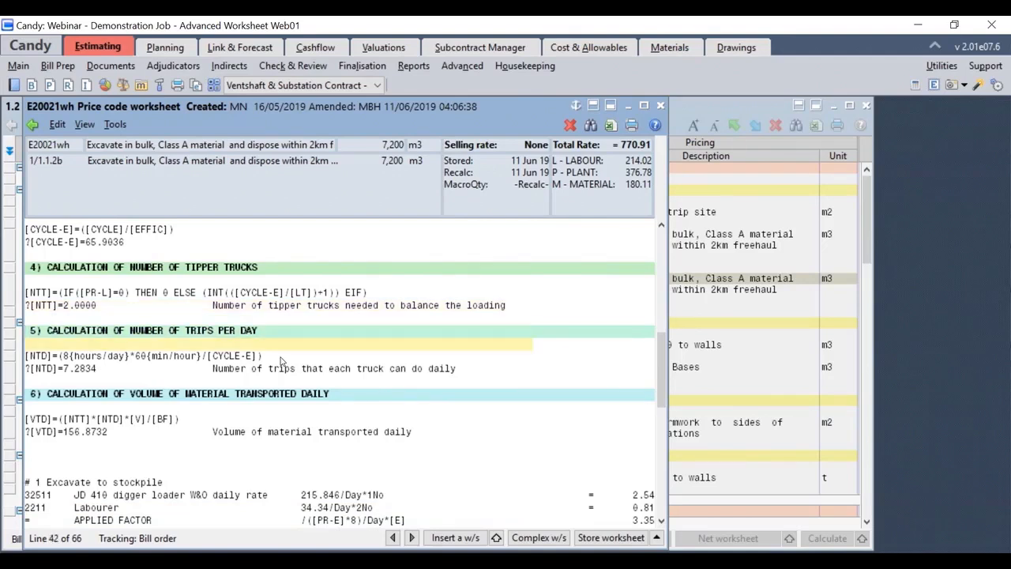
key(Down)
key(Down)
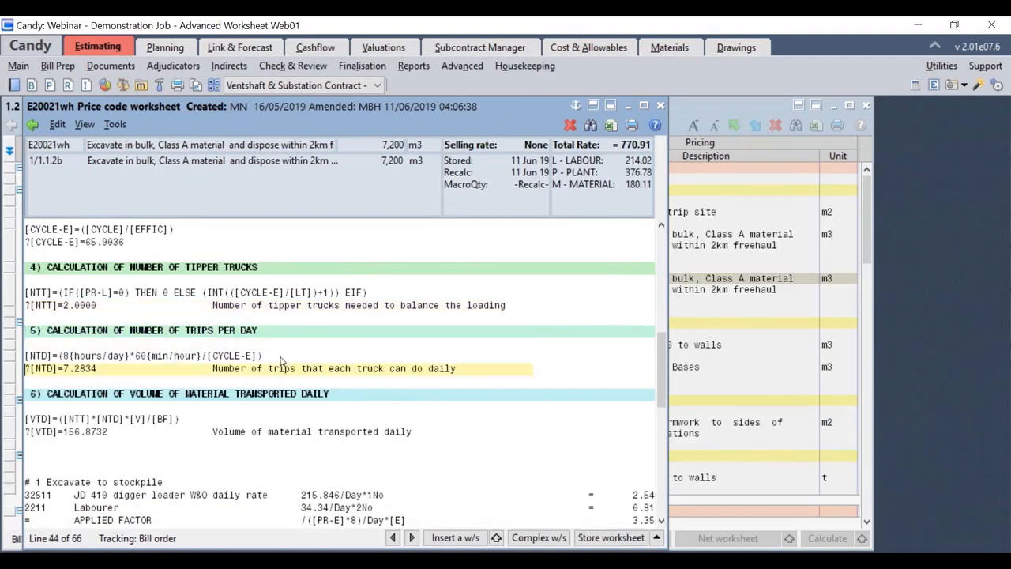
key(Page_Down)
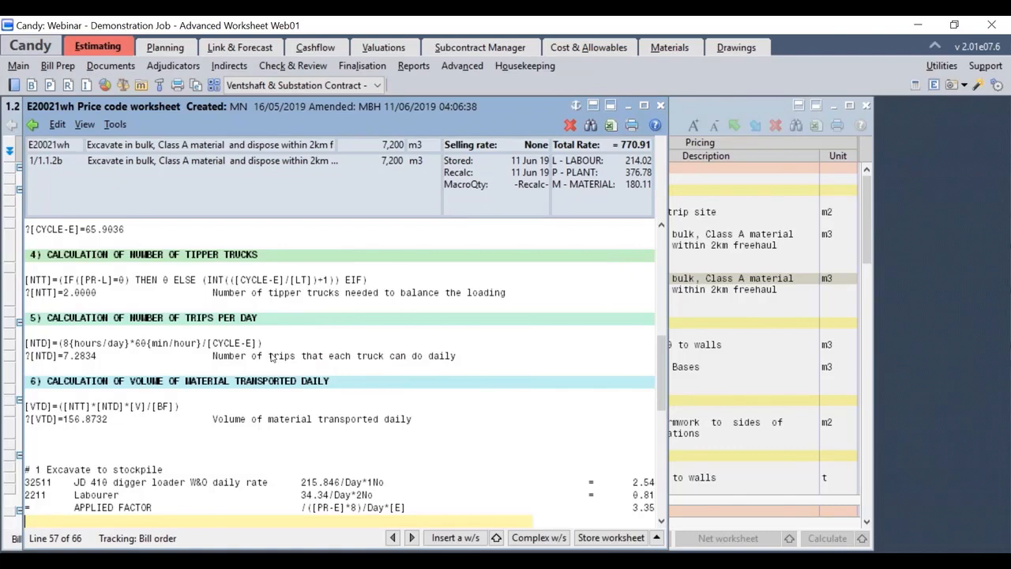
key(Up)
key(Up)
key(Up)
key(Up)
key(Up)
key(Up)
key(Up)
key(Up)
key(Up)
key(Up)
key(Up)
key(Up)
key(Up)
key(Up)
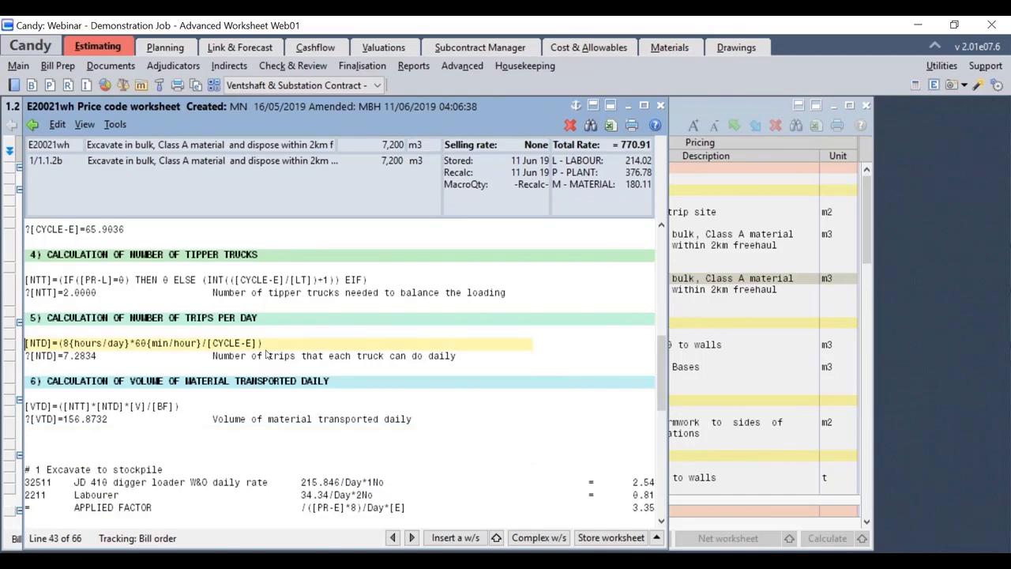
Enter the heading "2) VARIABLES (LOCAL)" on the blank line between the [E&T&S] formula and the variables list
scroll(267, 354, up, 4)
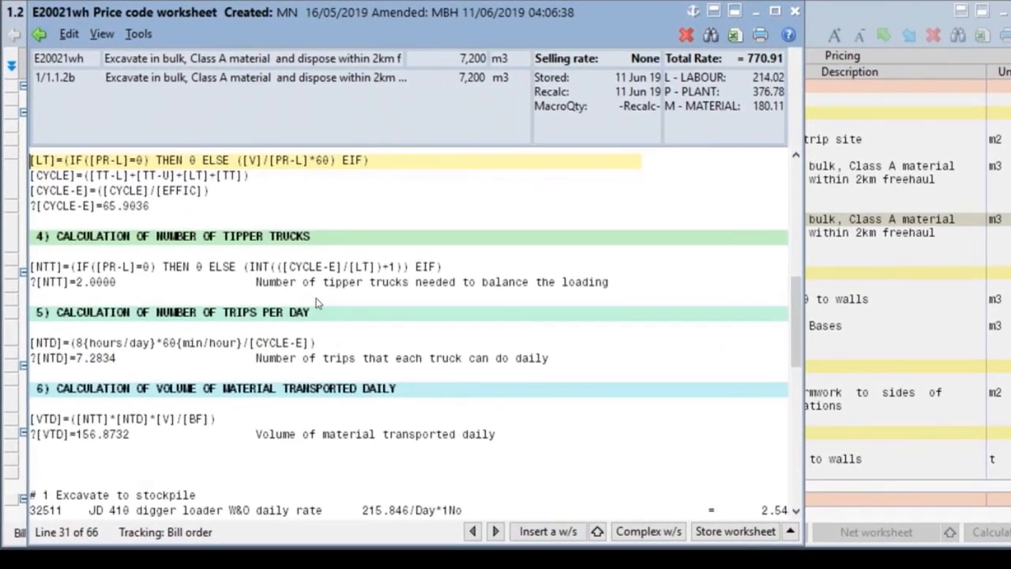
scroll(263, 348, up, 7)
click(91, 242)
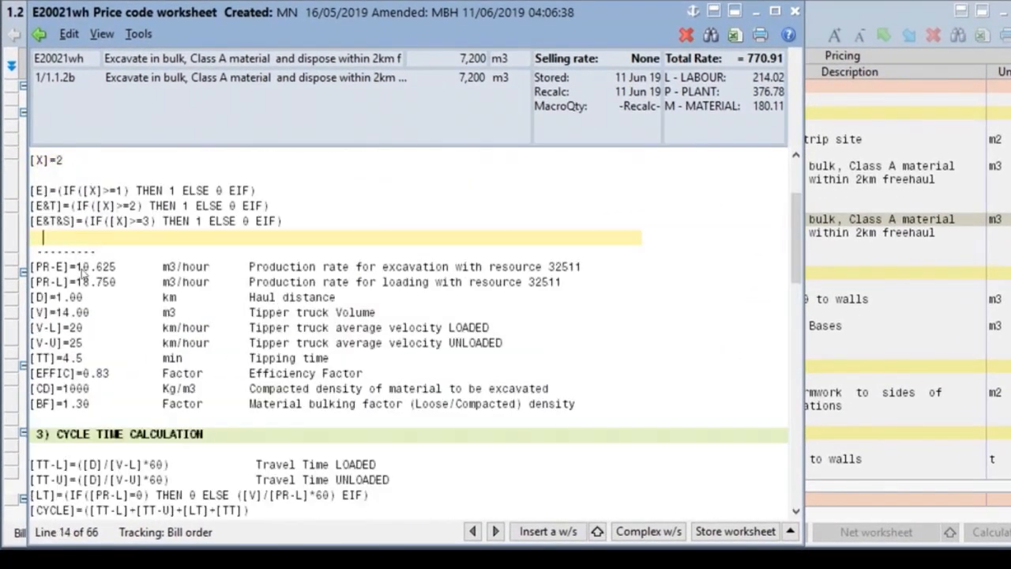
key(Up)
key(Up)
key(Up)
key(Up)
key(Up)
key(Up)
key(Up)
key(Up)
key(Up)
key(Up)
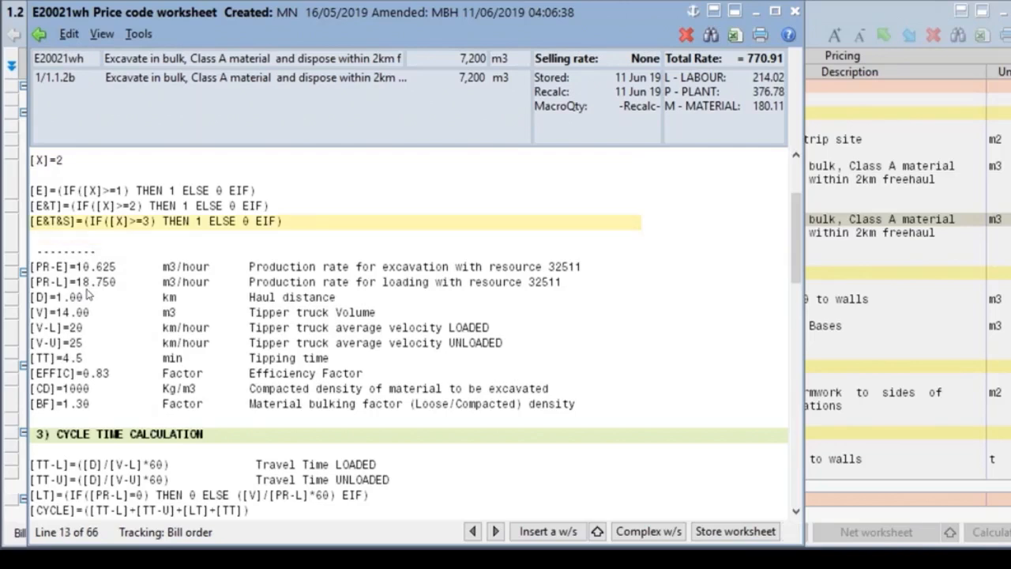
key(Up)
key(Up)
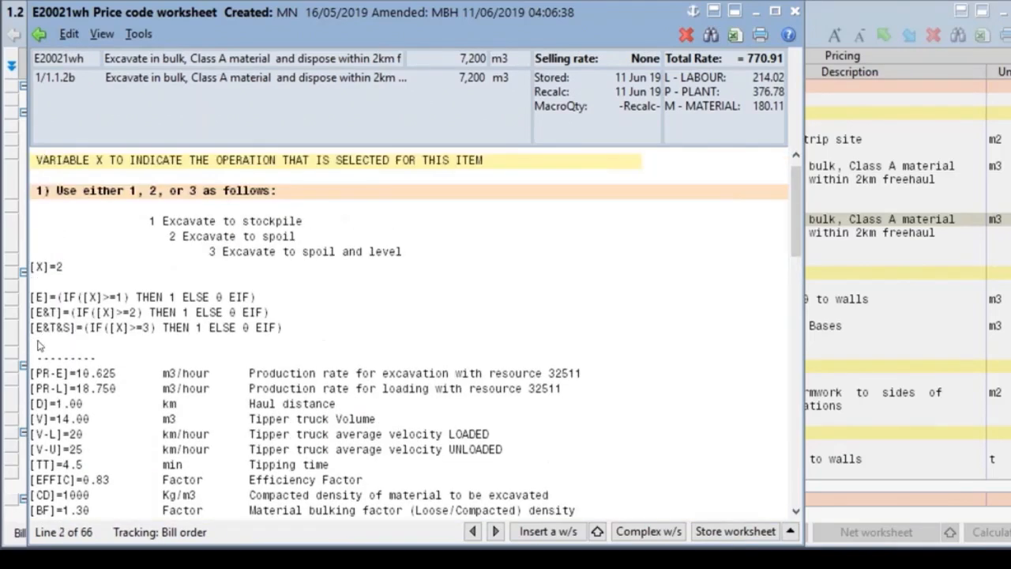
click(40, 345)
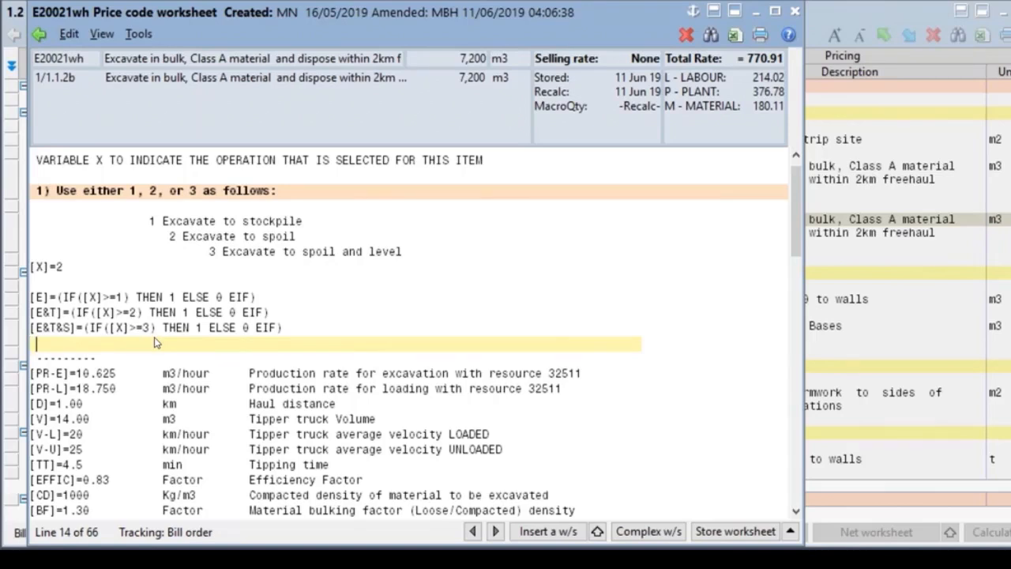
text(2) VARIABLES)
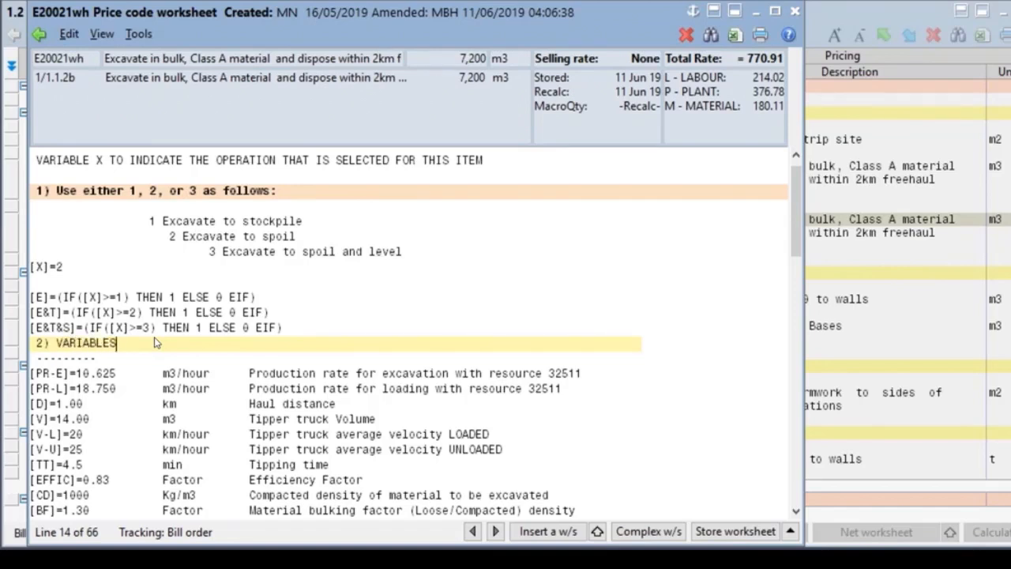
text( (LOCA)
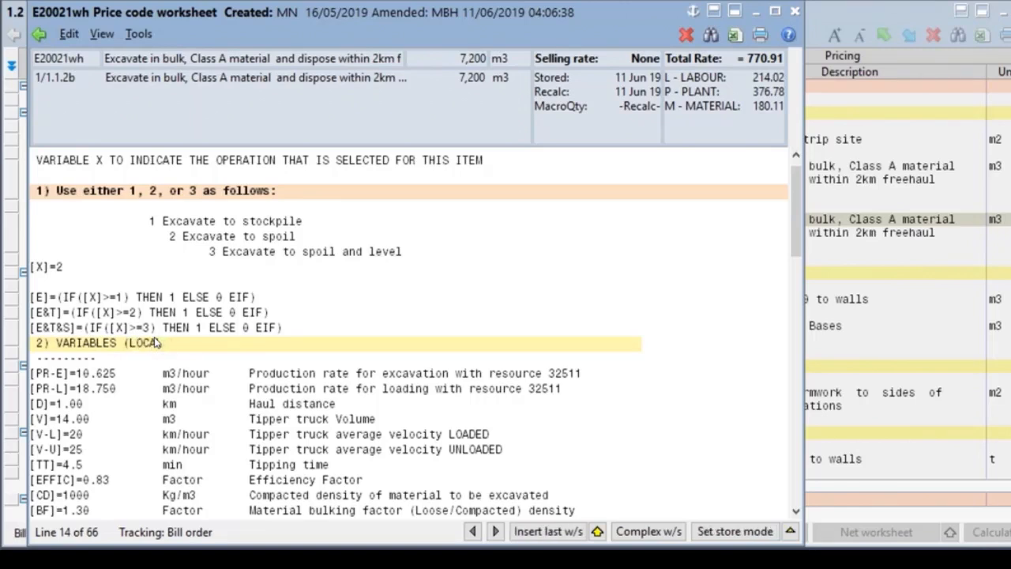
text(L))
key(Down)
key(Down)
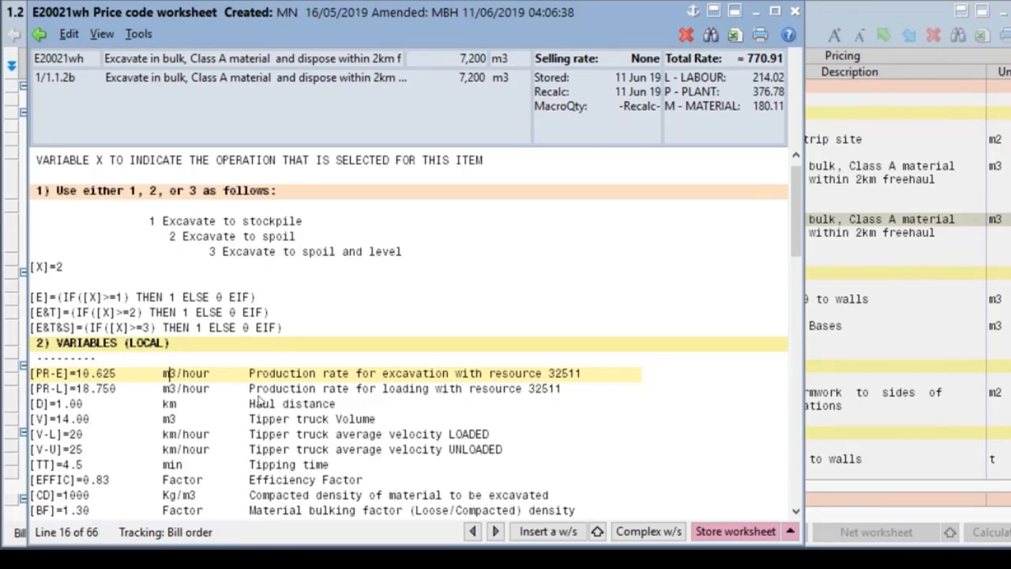
Turn on View in colour for the item 1.1.2b worksheet and store the worksheet
click(110, 33)
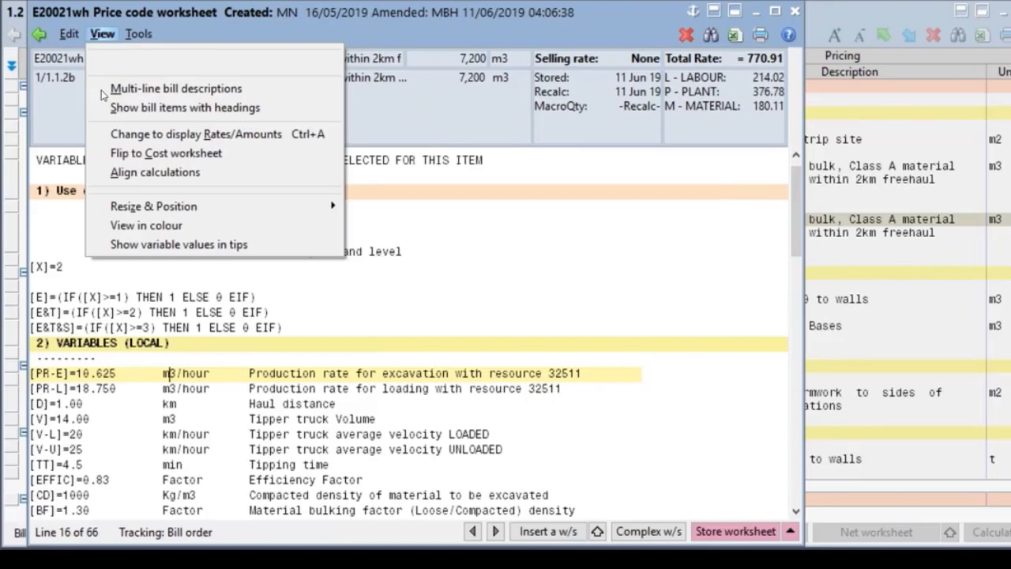
click(137, 225)
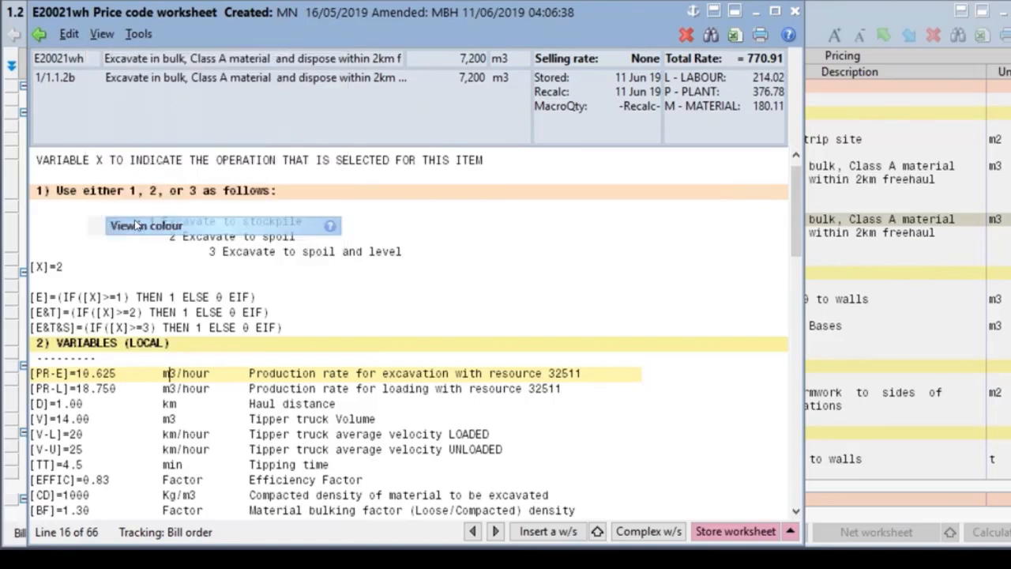
click(445, 419)
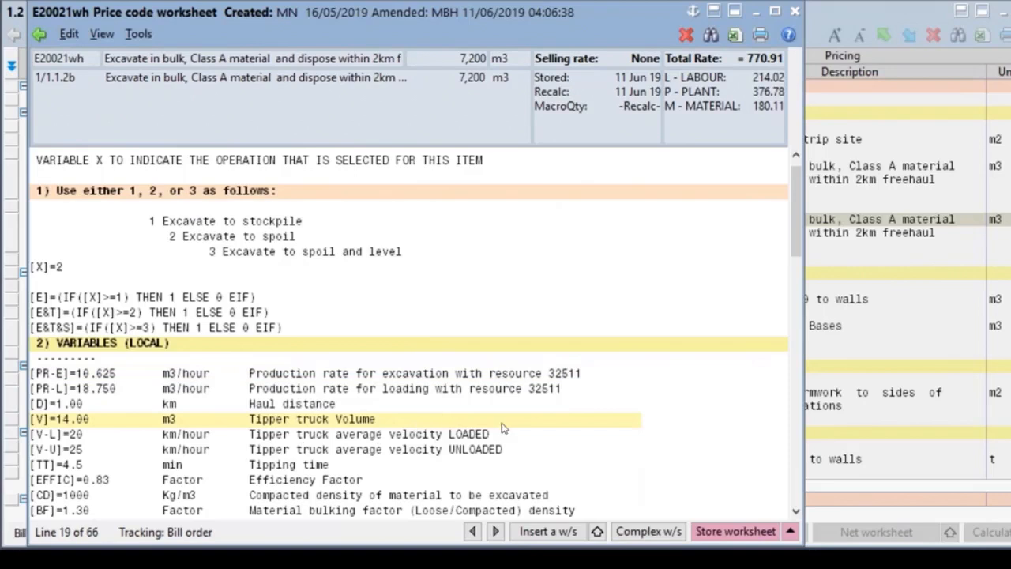
key(Down)
key(Down)
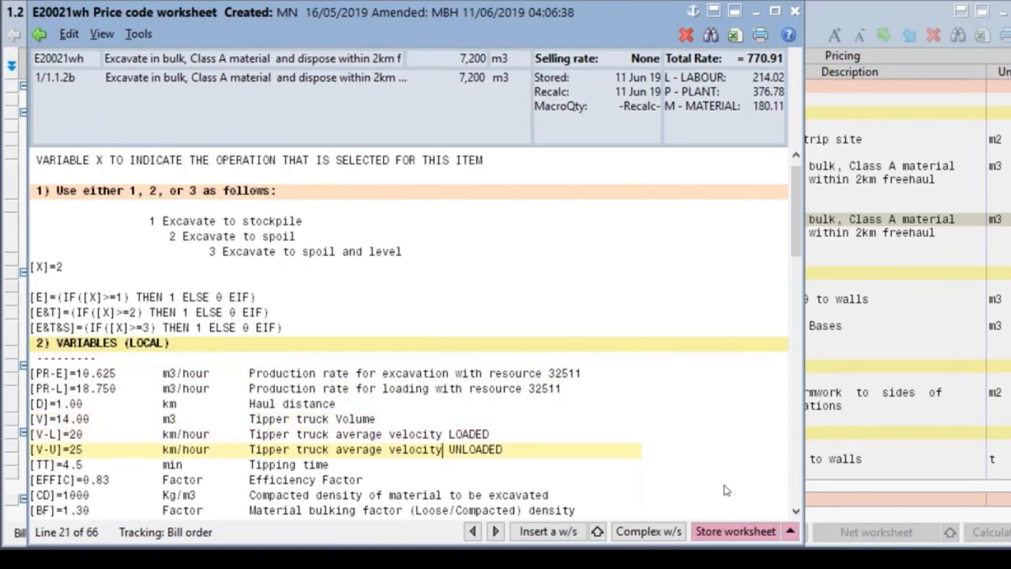
click(733, 532)
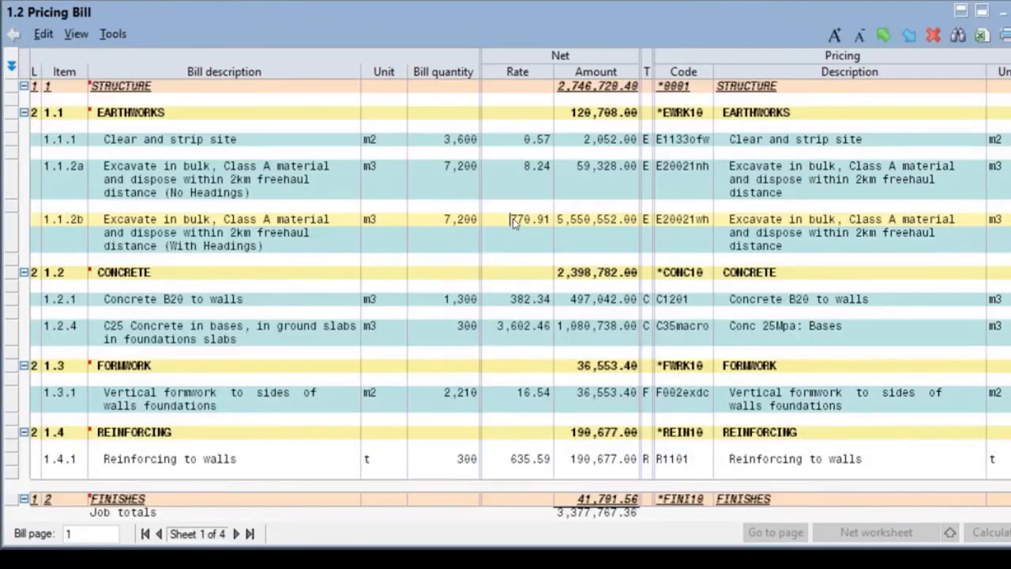
Reopen the worksheet of bill item 1.1.2b and examine its coloured notes, headings and variables down to the travel time formulas
double_click(515, 219)
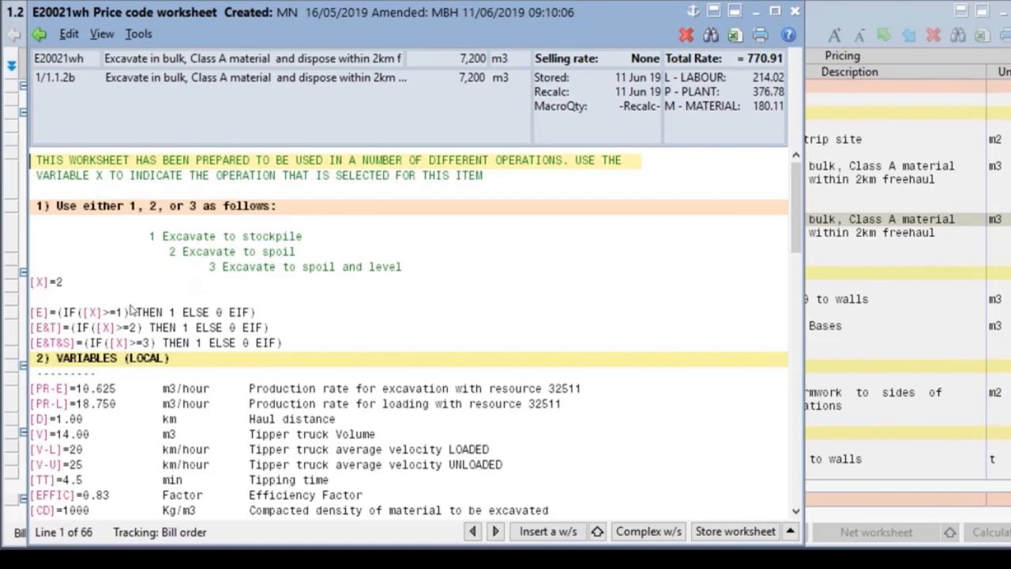
key(Down)
key(Down)
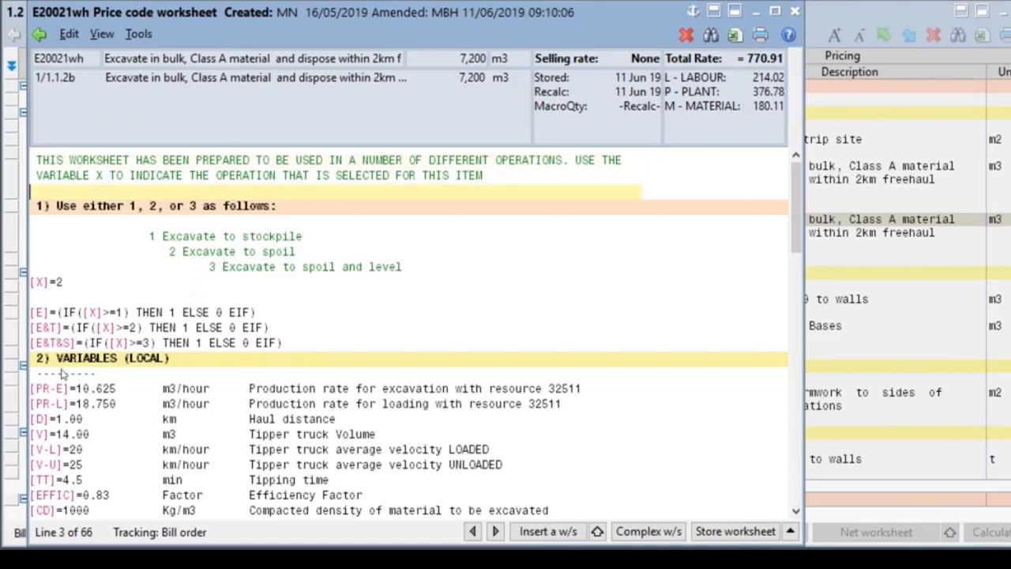
key(Down)
key(Down)
key(Down)
key(Down)
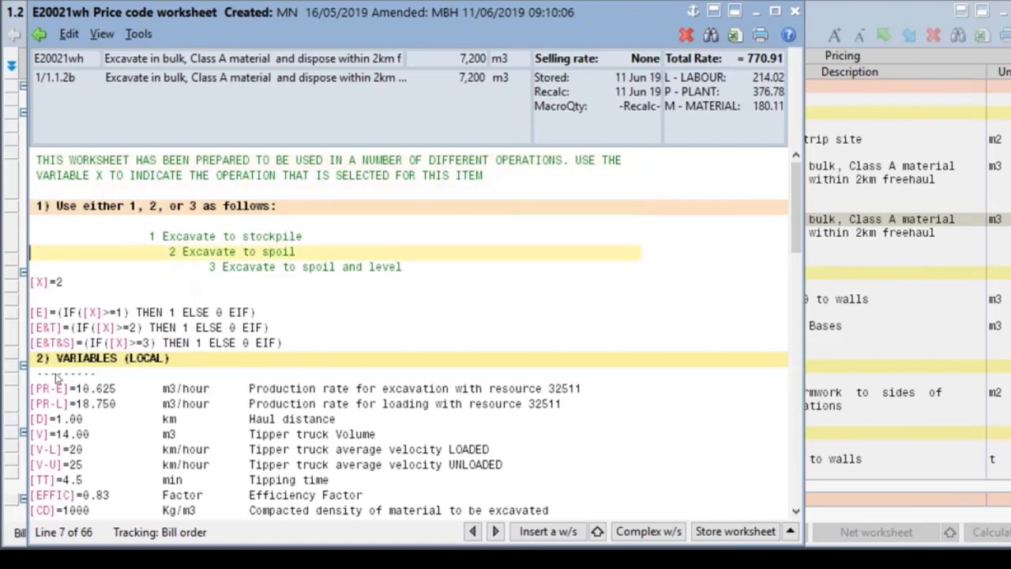
key(Down)
key(Down)
key(Down)
key(Down)
key(Down)
key(Down)
key(Down)
key(Down)
key(Down)
key(Down)
key(Down)
key(Down)
key(Down)
key(Down)
key(Down)
key(Down)
key(Down)
key(Down)
key(Down)
key(Down)
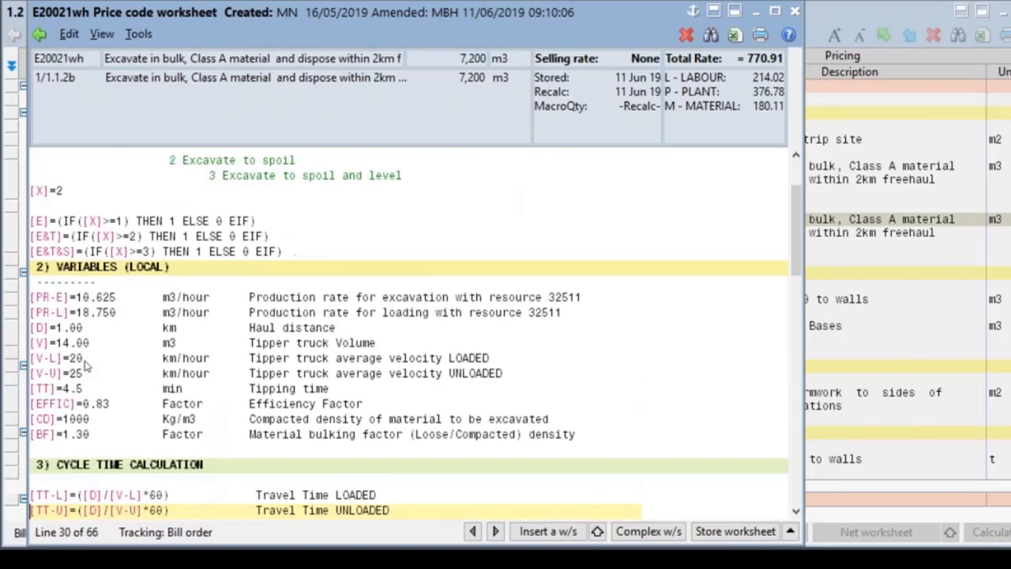
Examine the coloured formulas in the sections for cycle time, number of tipper trucks and trips per day
key(Down)
key(Down)
key(Down)
key(Down)
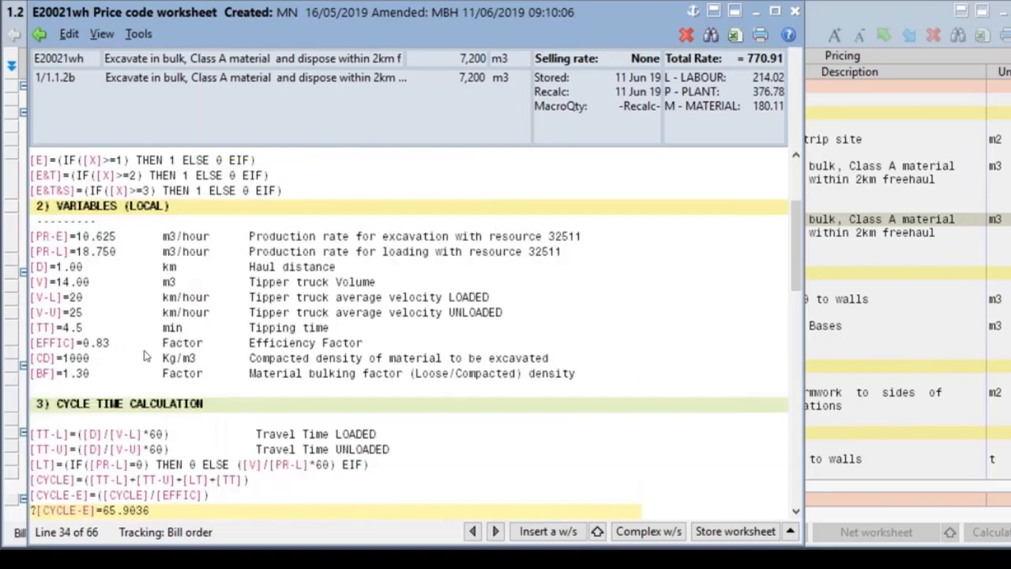
key(Down)
key(Down)
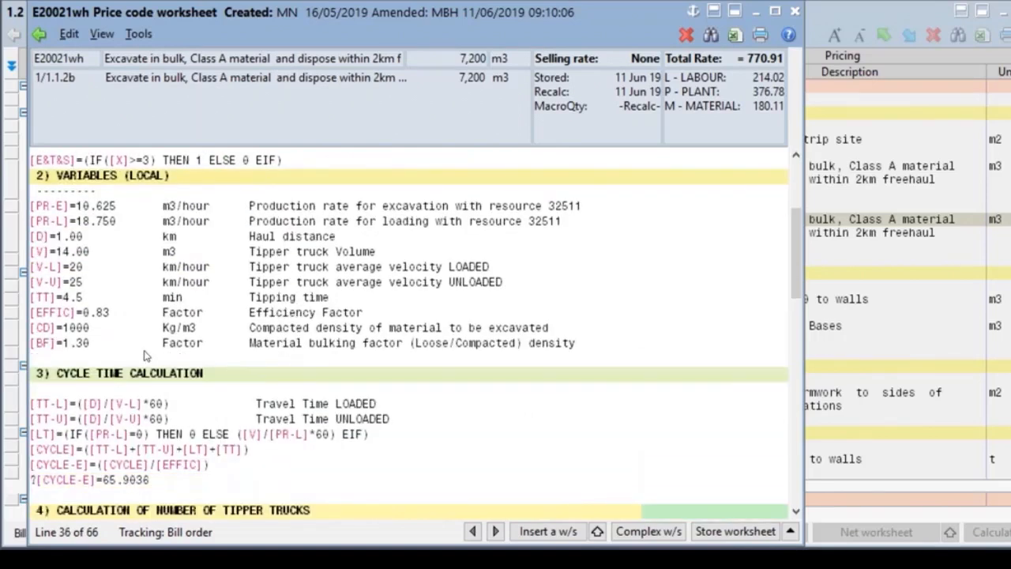
key(Down)
key(Down)
key(Down)
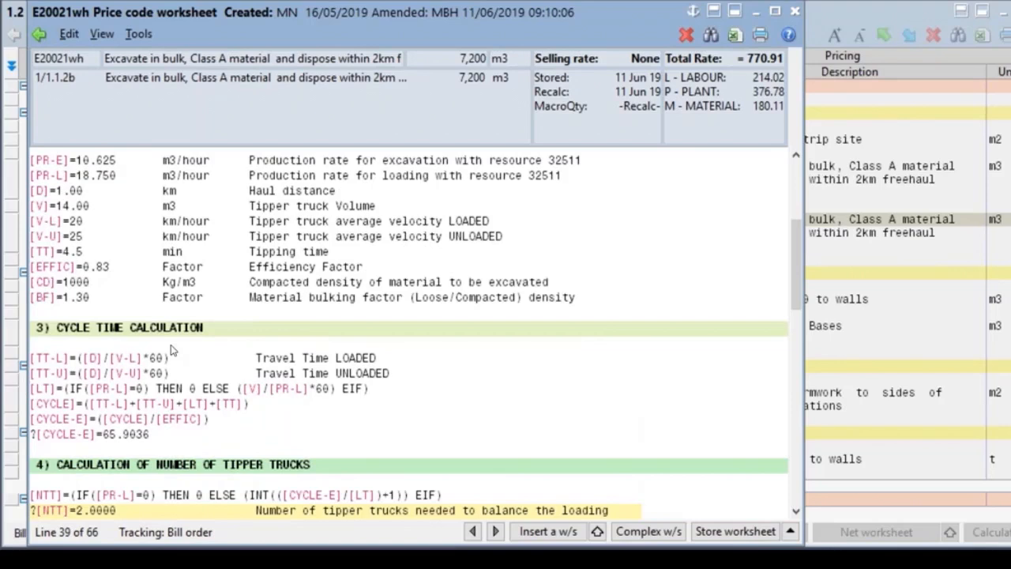
key(Down)
key(Down)
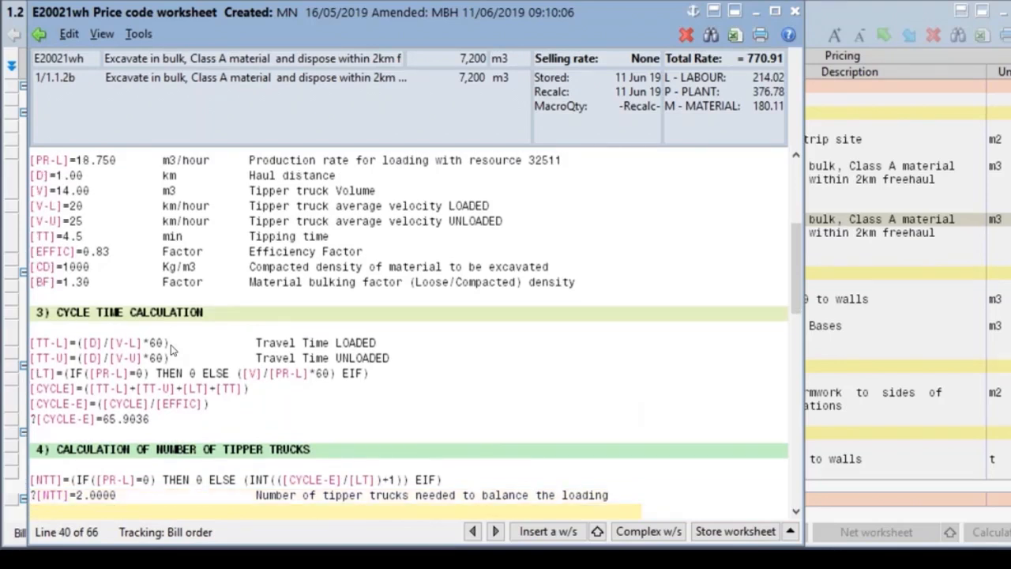
key(Down)
key(Down)
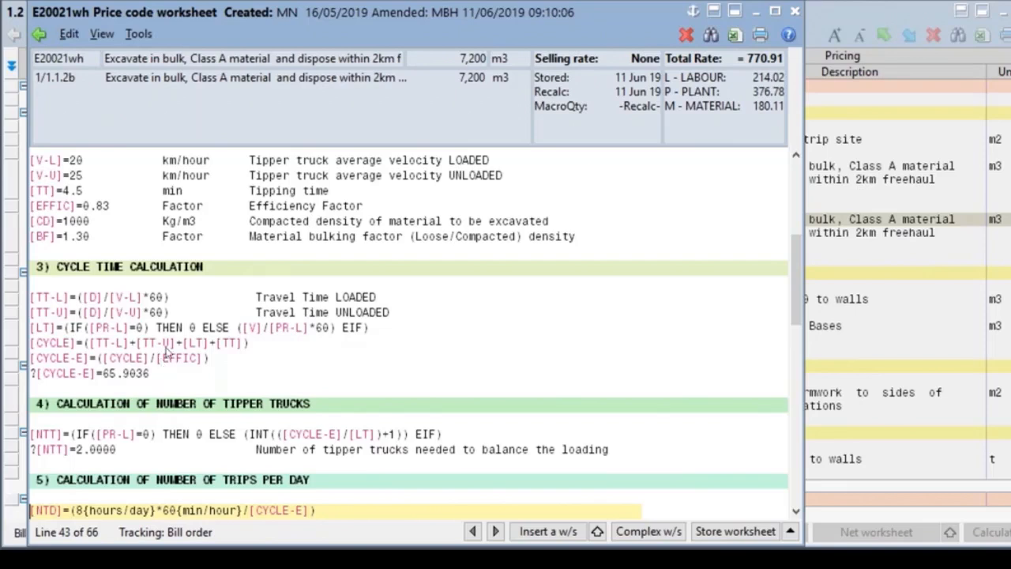
key(Up)
key(Up)
key(Up)
key(Up)
key(Up)
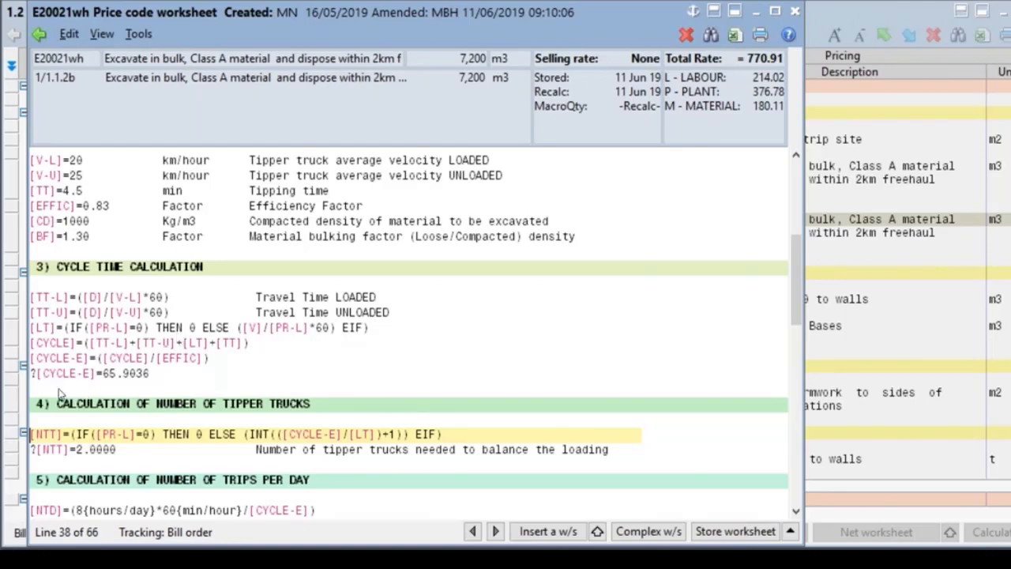
click(237, 372)
click(235, 357)
Go back to the start of the worksheet and examine the notes and the operation options under heading 1
key(Up)
key(Up)
key(Up)
key(Up)
key(Up)
key(Up)
key(Up)
key(Up)
key(Up)
key(Up)
key(Up)
key(Up)
key(Up)
key(Up)
key(Up)
key(Up)
key(Up)
key(Up)
key(Up)
key(Up)
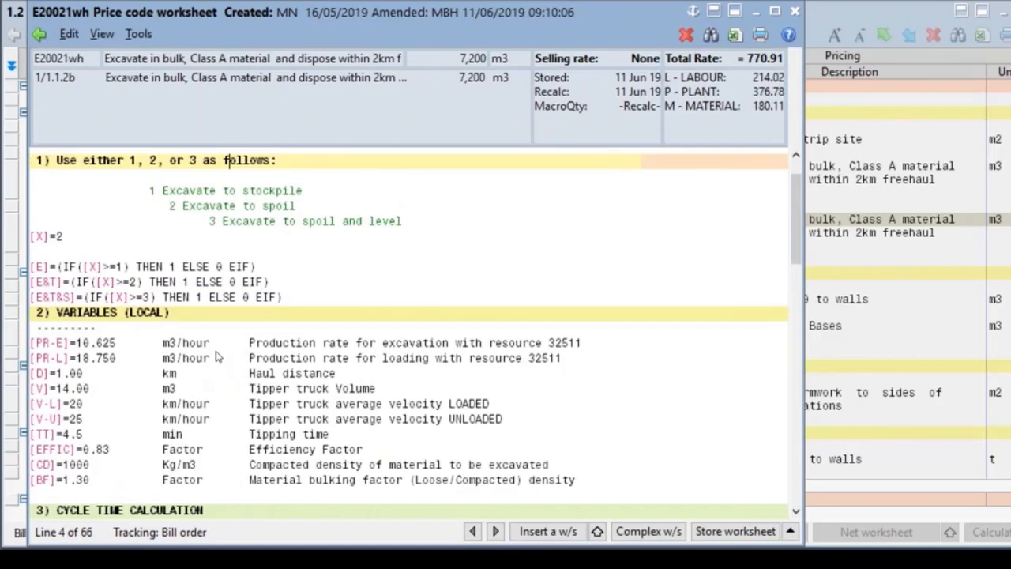
key(Up)
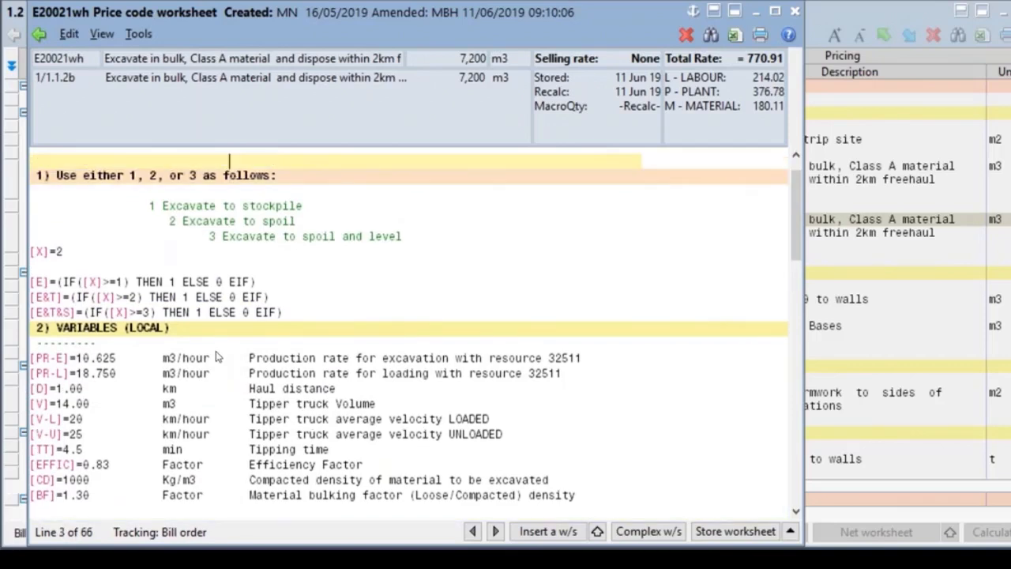
key(Up)
key(Down)
key(Down)
key(Down)
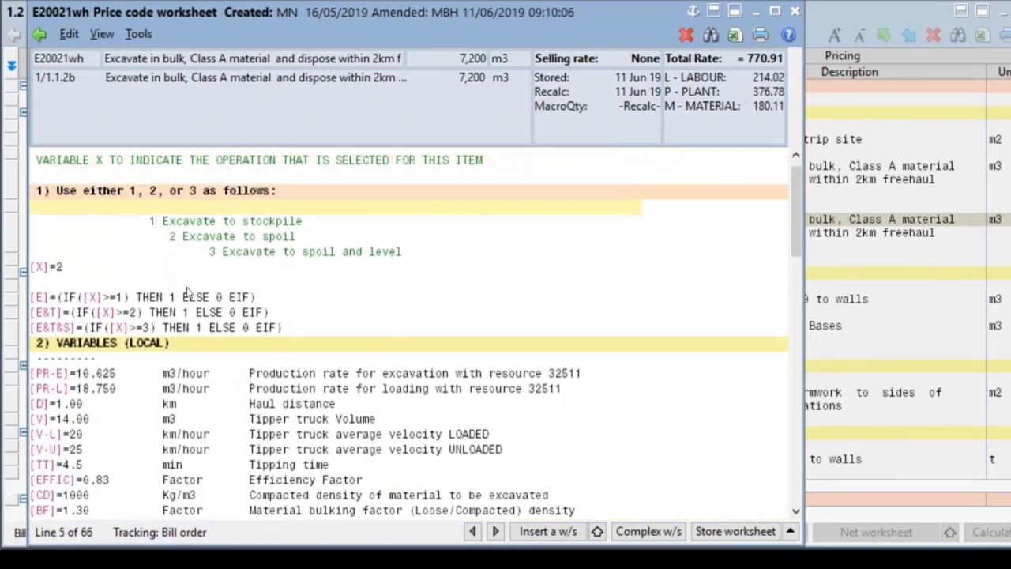
Examine how the local variables under heading 2 feed the formulas of the cycle time calculation section
key(Down)
key(Down)
key(Down)
key(Down)
key(Down)
key(Down)
key(Down)
key(Down)
key(Down)
key(Down)
key(Down)
key(Down)
key(Down)
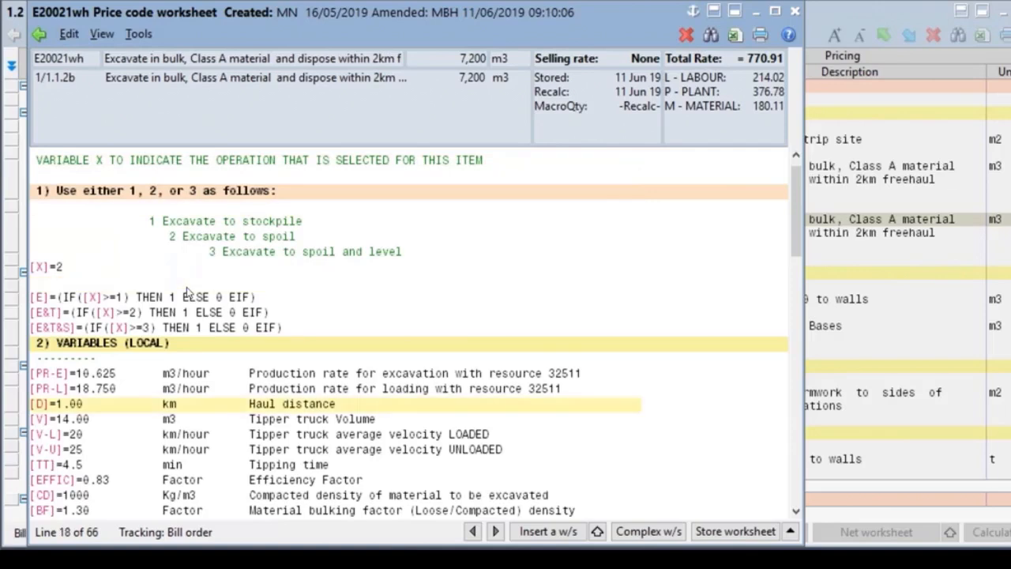
key(Down)
key(Down)
key(Down)
key(Down)
key(Down)
key(Down)
key(Down)
key(Down)
key(Down)
key(Down)
key(Down)
key(Down)
key(Down)
key(Down)
key(Down)
key(Down)
key(Down)
key(Down)
key(Down)
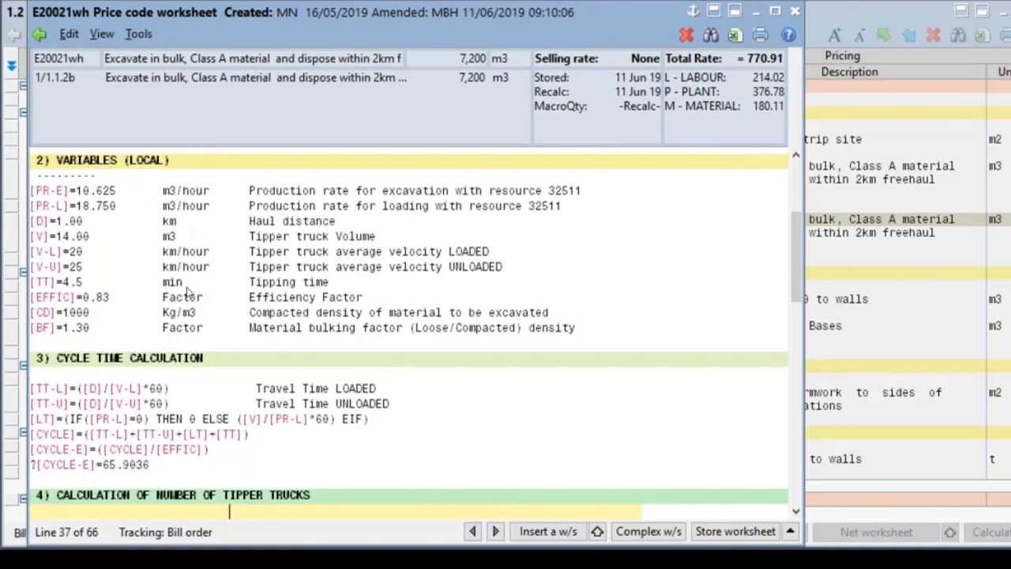
key(Up)
key(Up)
key(Up)
key(Up)
key(Up)
key(Up)
key(Up)
key(Up)
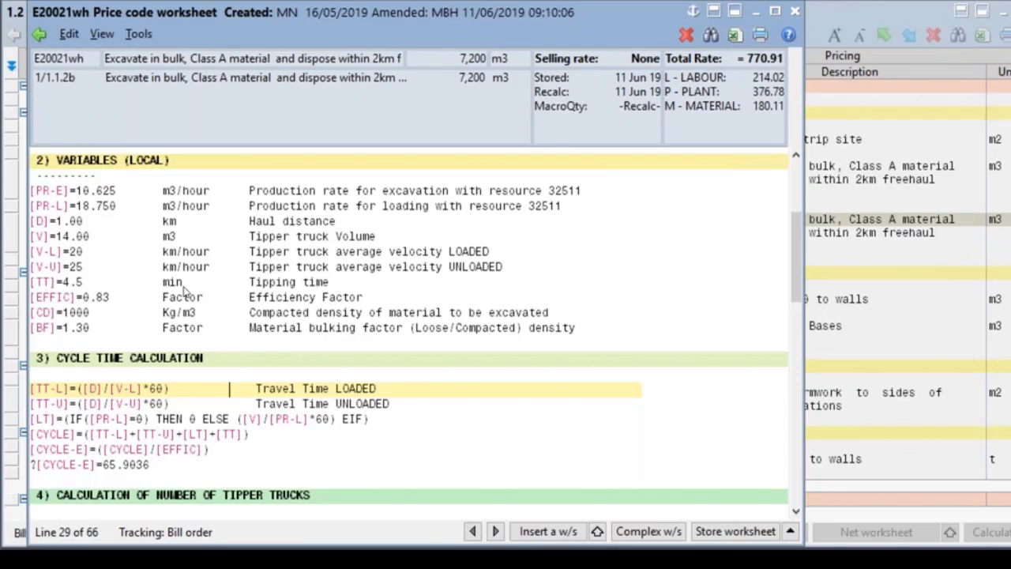
Turn on the display of variable values in tips for the worksheet and check that the option is enabled
click(103, 34)
mouse_move(149, 212)
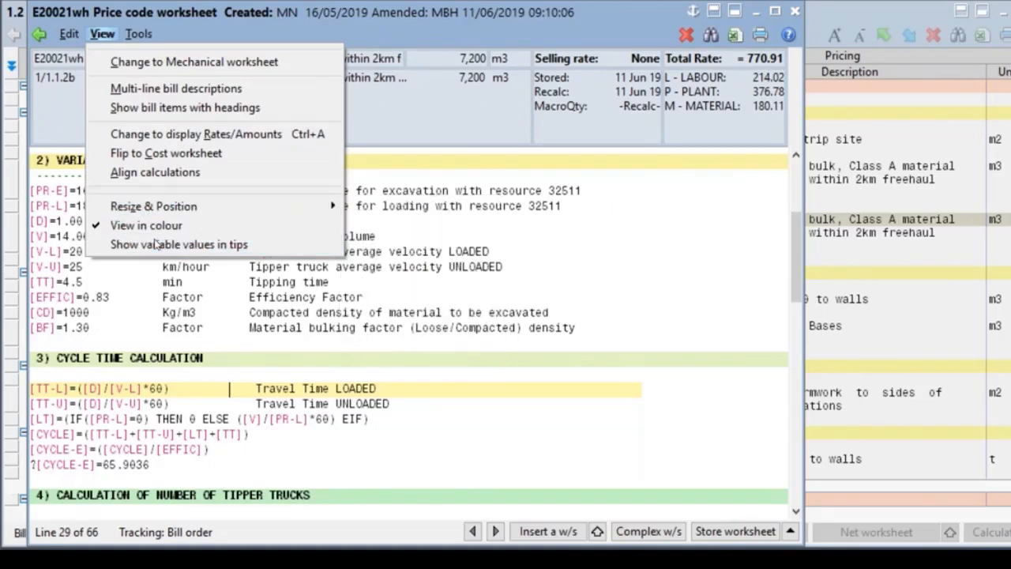
click(156, 245)
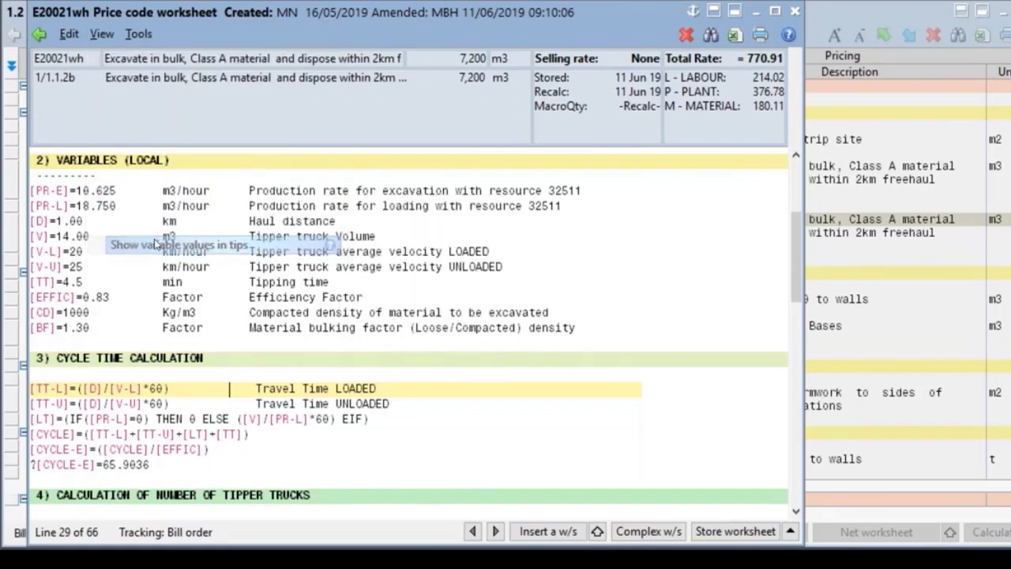
click(106, 35)
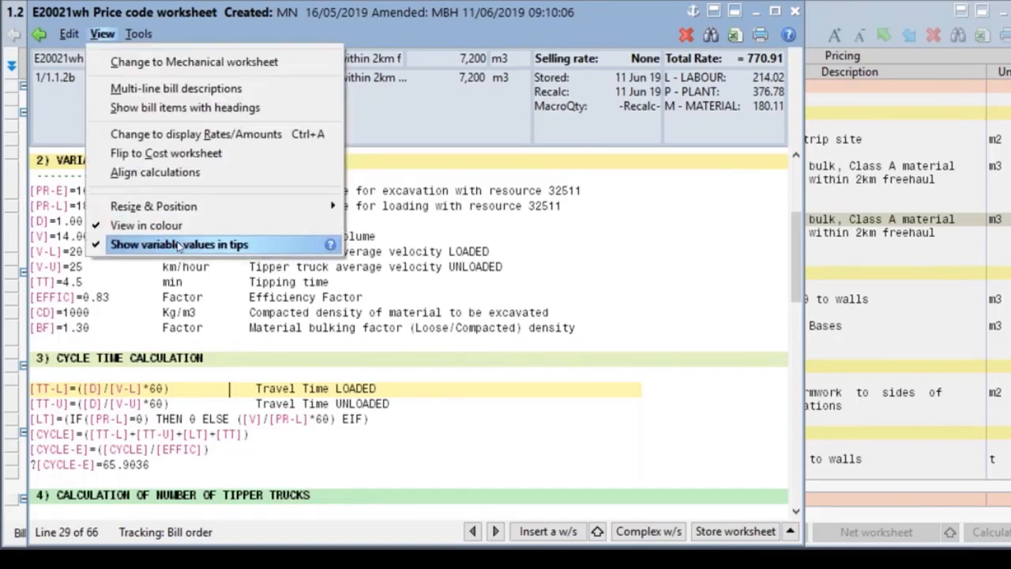
click(355, 285)
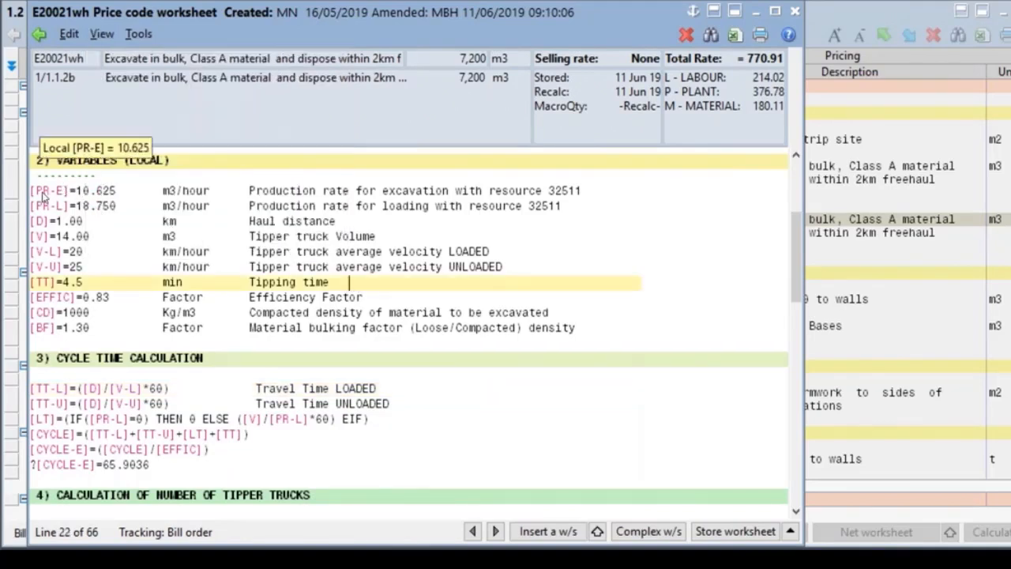
Inspect the value tips of the local variables and of the travel time variables in the cycle time section
mouse_move(38, 216)
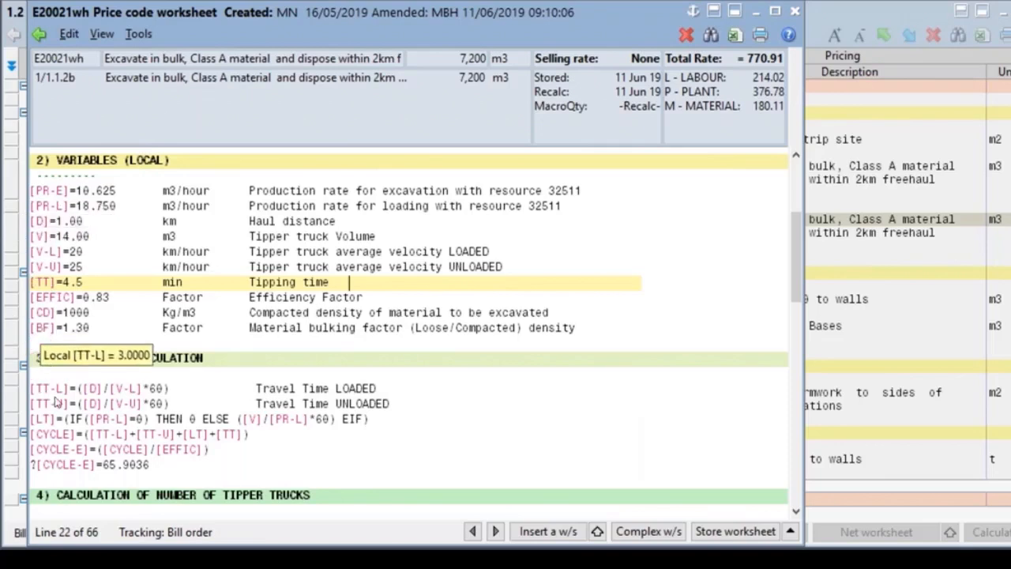
key(Down)
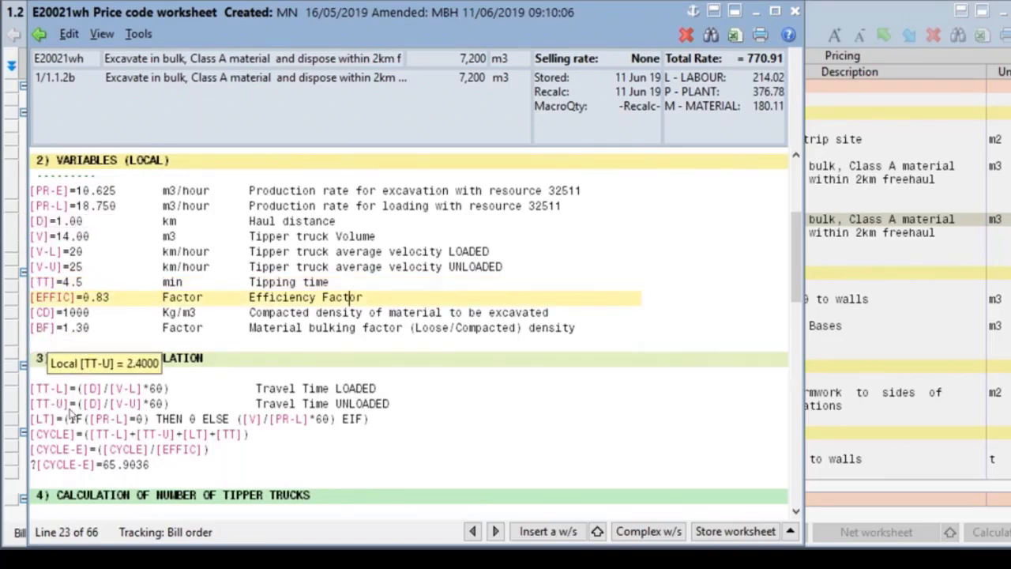
key(Down)
key(Down)
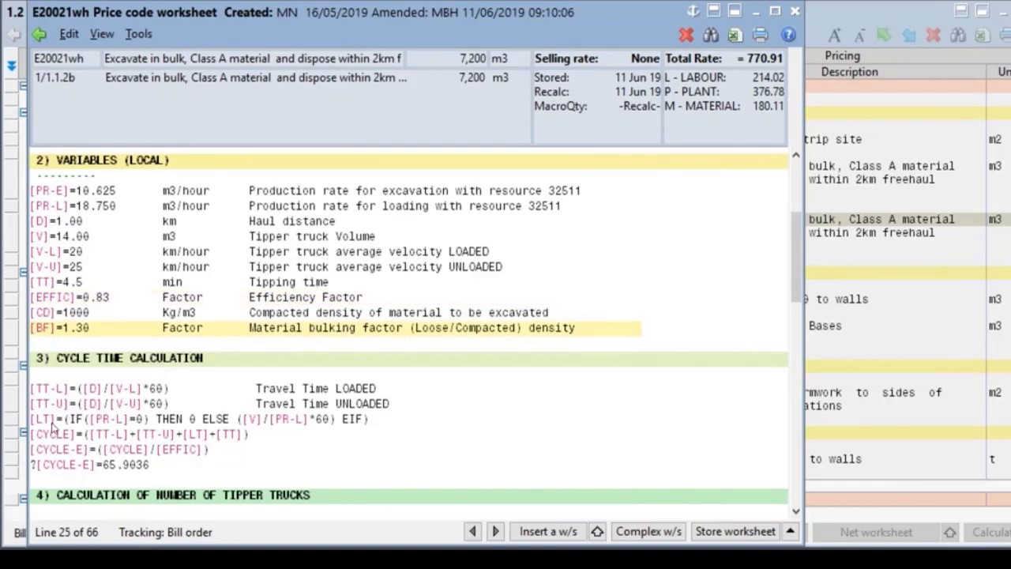
key(Up)
key(Up)
key(Up)
key(Up)
key(Up)
key(Up)
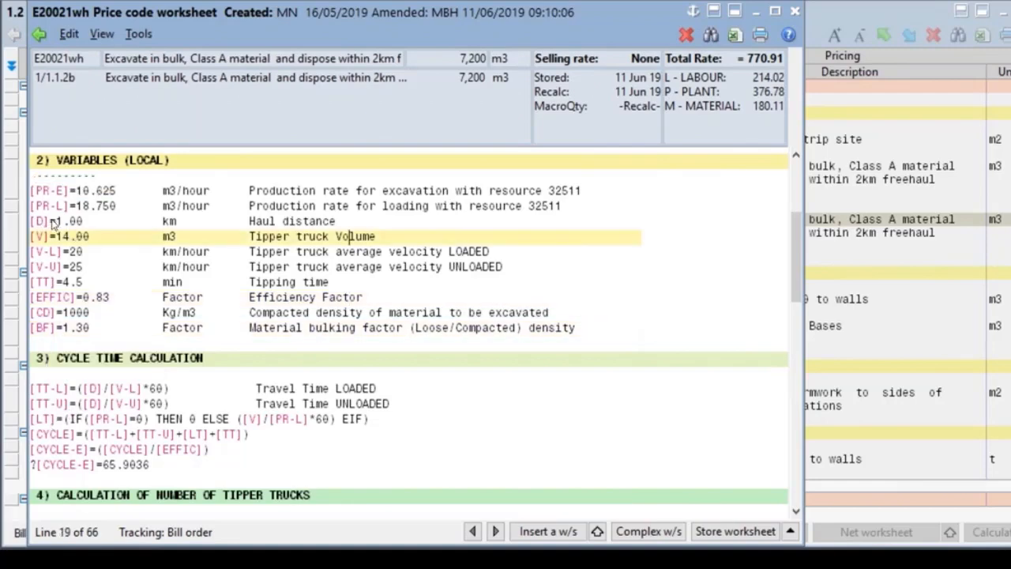
key(Up)
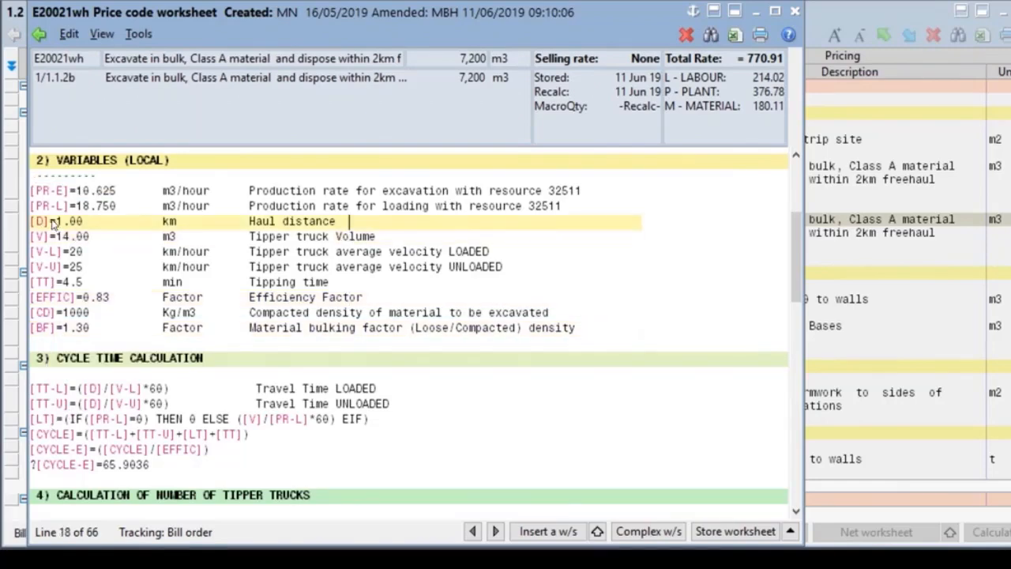
Examine the operation options under heading 1 together with the local variables listed under heading 2
key(Up)
key(Up)
key(Up)
key(Up)
key(Up)
key(Up)
key(Up)
key(Up)
key(Up)
key(Up)
key(Up)
key(Up)
key(Up)
key(Down)
key(Down)
key(Down)
key(Down)
key(Down)
key(Down)
key(Down)
key(Down)
key(Down)
key(Down)
key(Down)
key(Down)
key(Down)
key(Down)
key(Down)
key(Down)
key(Down)
key(Down)
key(Down)
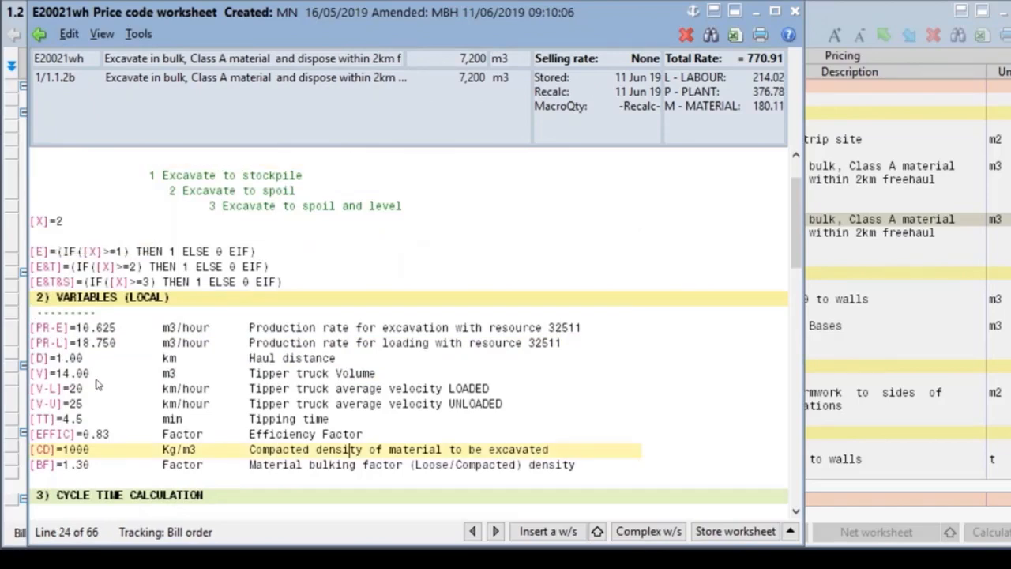
Examine the calculation sections down to heading 6 and inspect the value tip of the daily transported volume variable [VTD]
key(Down)
key(Down)
key(Down)
key(Down)
key(Down)
key(Down)
key(Down)
key(Down)
key(Down)
key(Down)
key(Down)
key(Down)
key(Down)
key(Down)
key(Down)
key(Down)
key(Down)
key(Down)
key(Down)
key(Up)
key(Up)
key(Up)
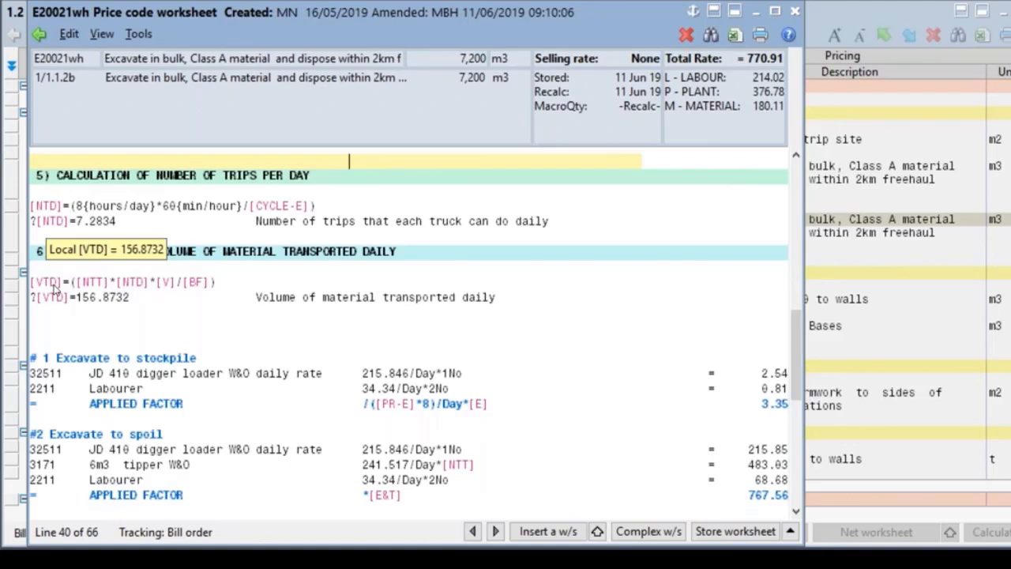
click(583, 263)
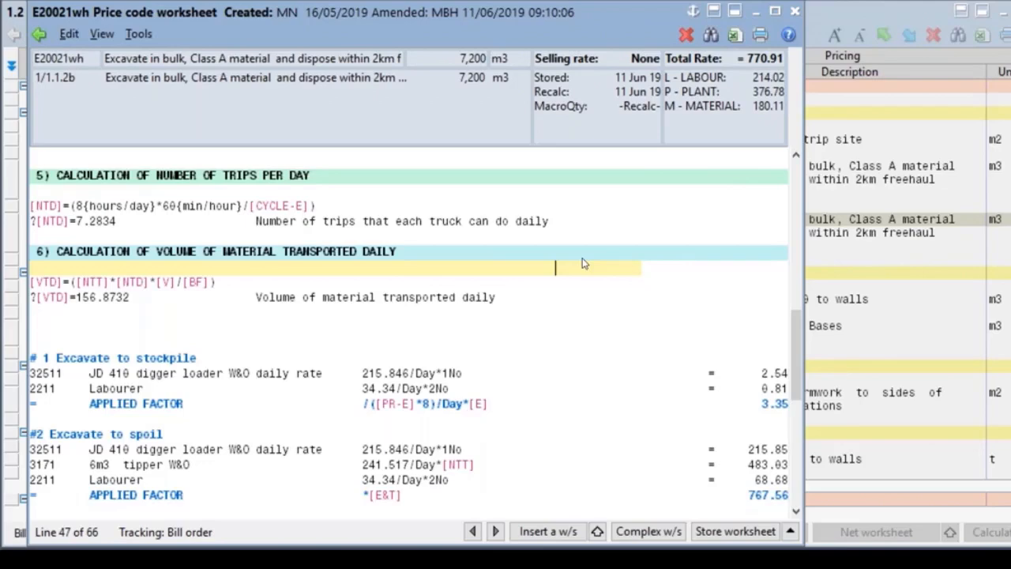
Examine the resource lines and applied factors of the Excavate to stockpile and Excavate to spoil build-ups
key(Down)
key(Down)
key(Down)
key(Down)
key(Down)
key(Down)
key(Down)
key(Down)
key(Down)
key(Down)
key(Down)
key(Down)
key(Down)
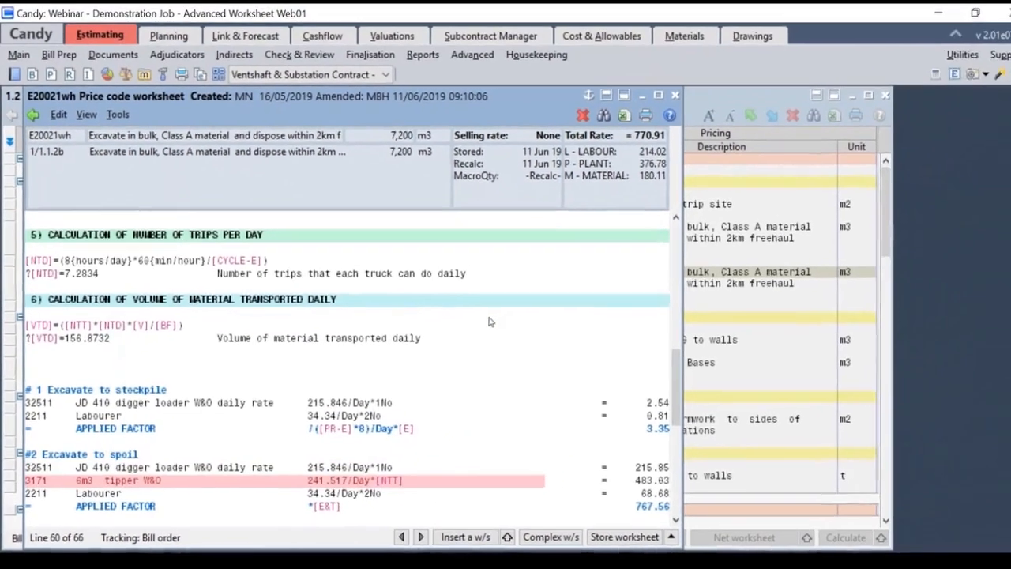
key(Down)
key(Down)
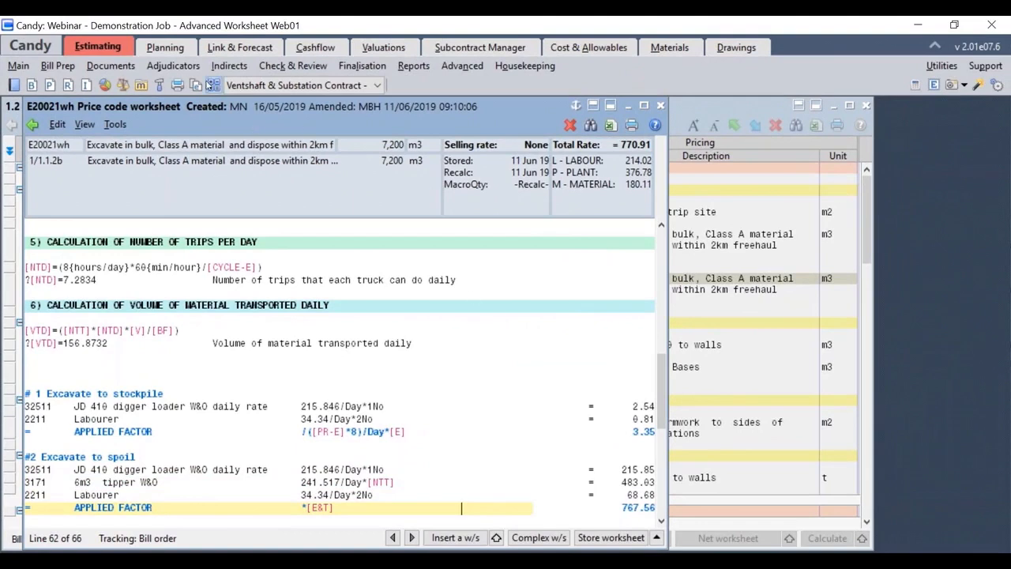
Return to the worksheet's build-ups and examine them through to the end of the Excavate to spoil and level section
click(159, 86)
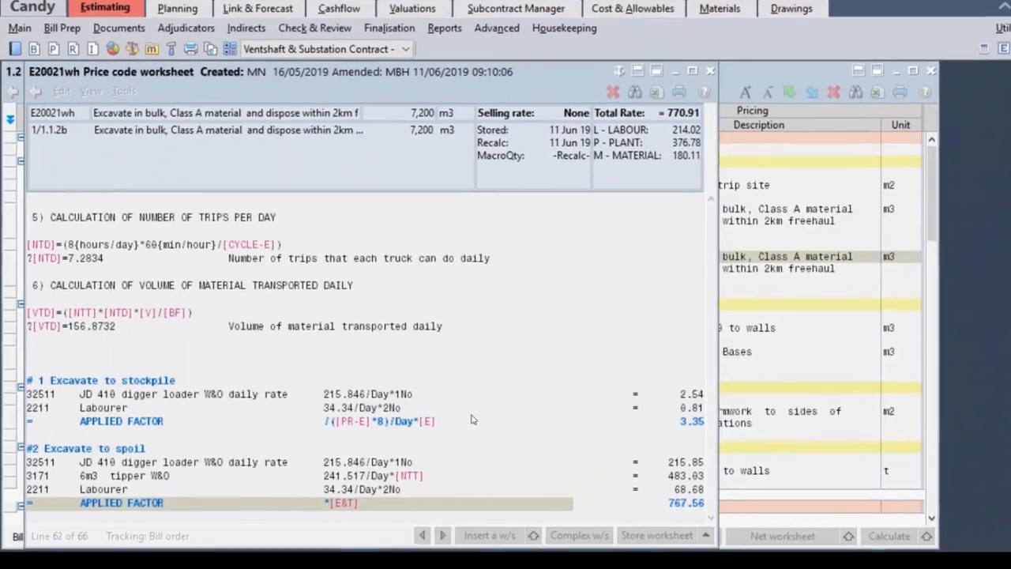
click(437, 403)
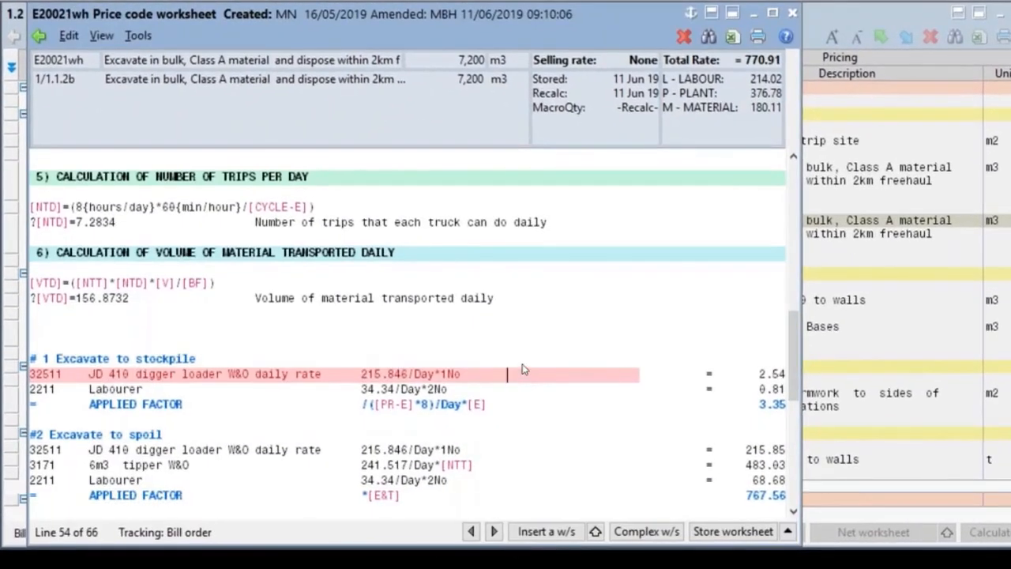
key(Down)
key(Down)
key(Down)
key(Down)
key(Down)
key(Down)
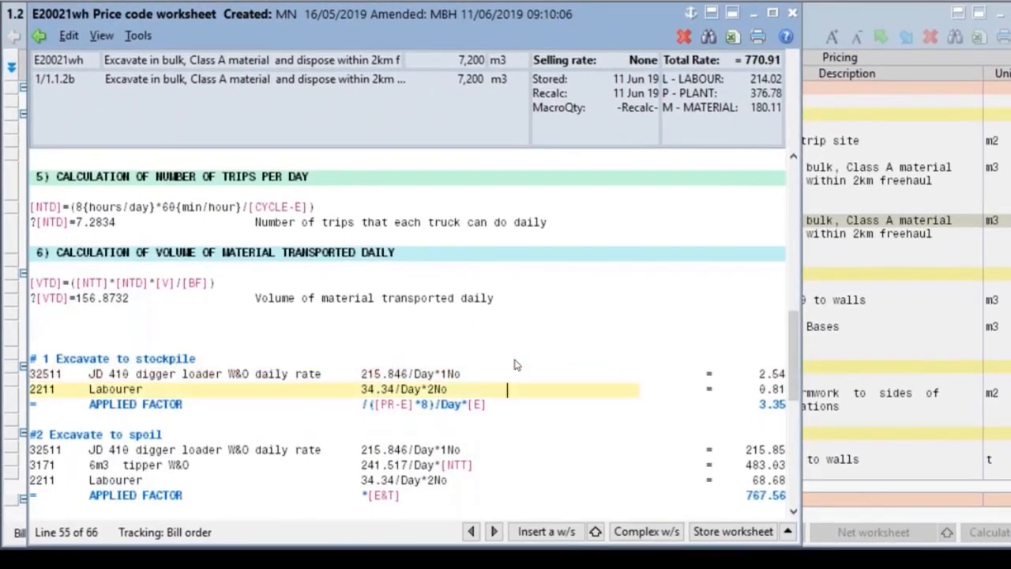
key(Down)
key(Down)
key(Down)
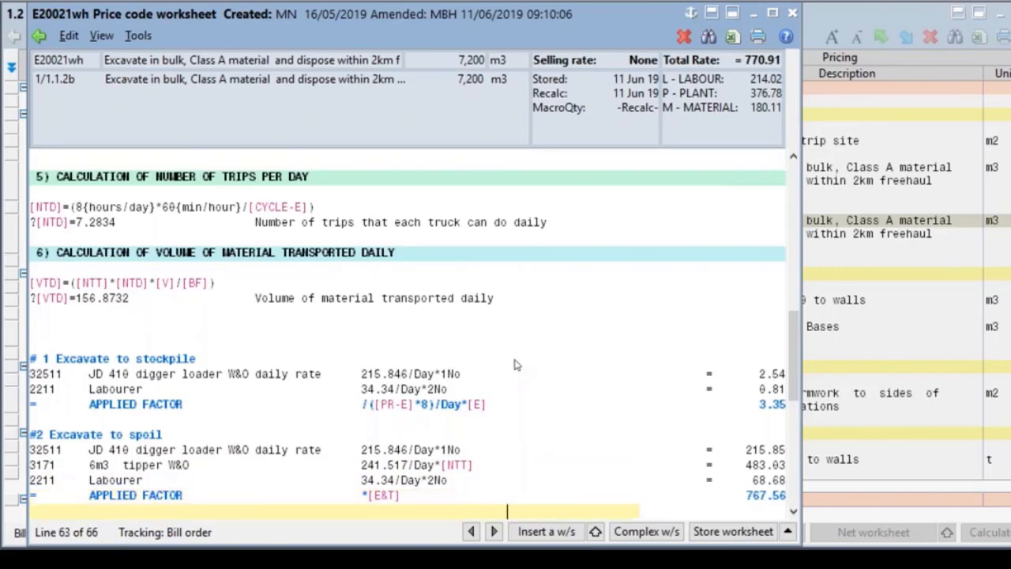
key(Down)
key(Down)
key(Down)
key(Down)
key(Down)
key(Down)
key(Down)
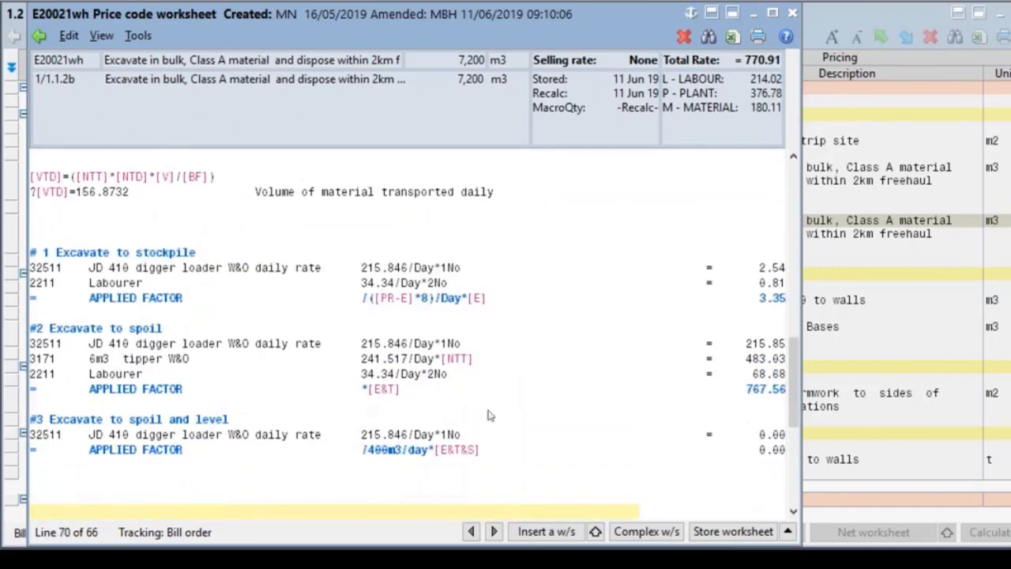
key(Down)
Divide the applied factor of #2 Excavate to spoil by the inserted global variable [VTE] and store the worksheet
click(516, 385)
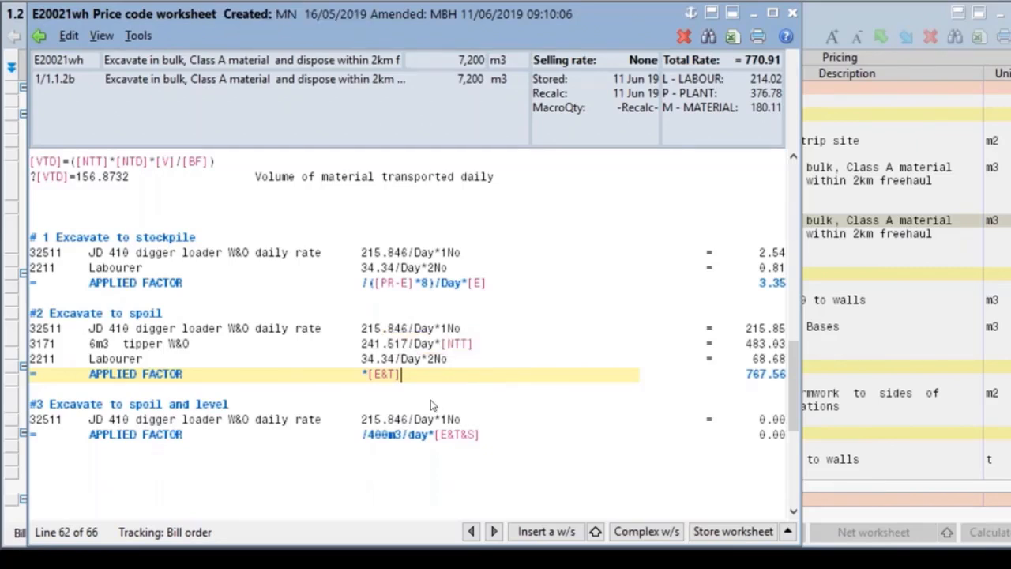
text(/)
right_click(410, 376)
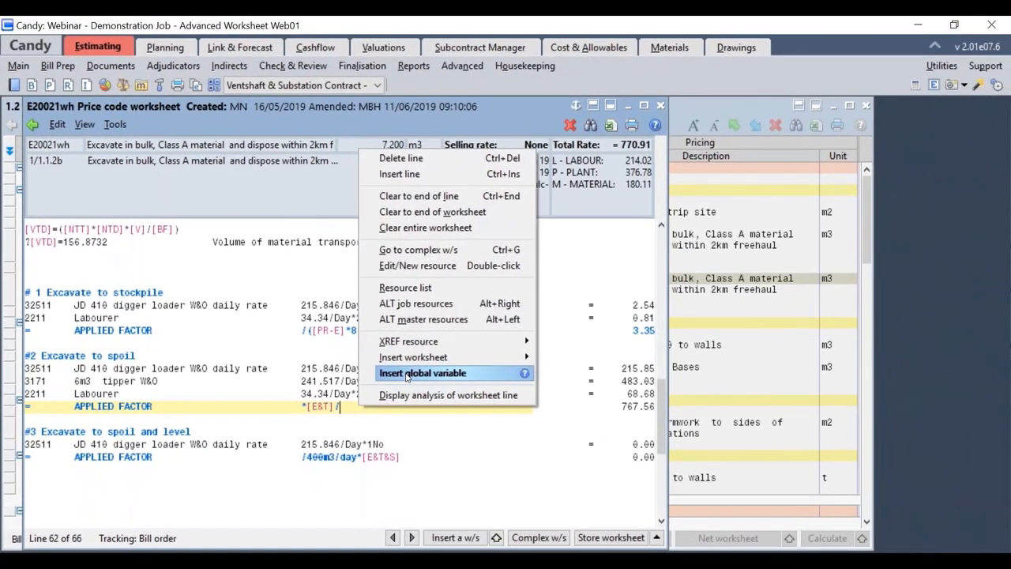
click(408, 374)
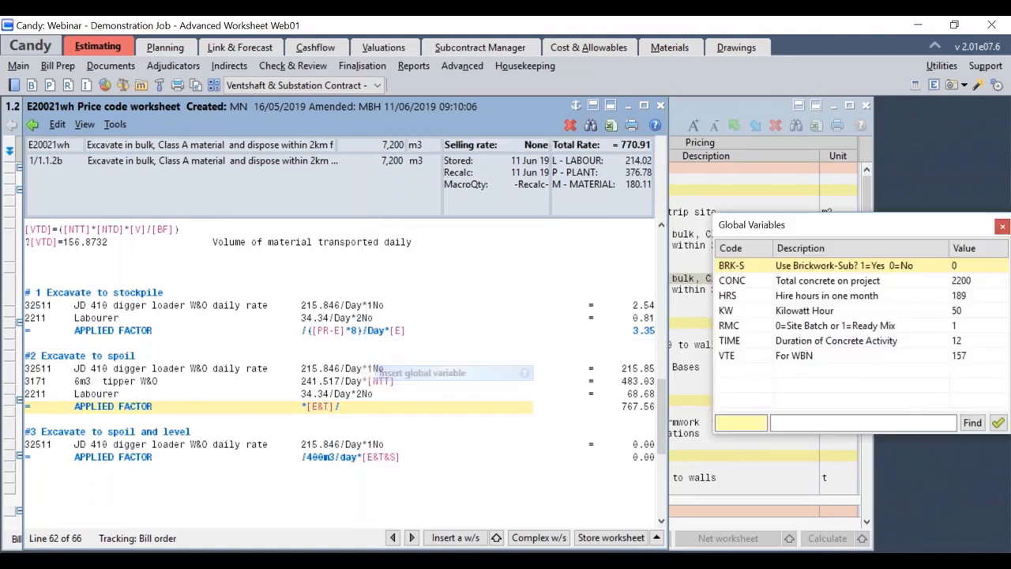
double_click(794, 355)
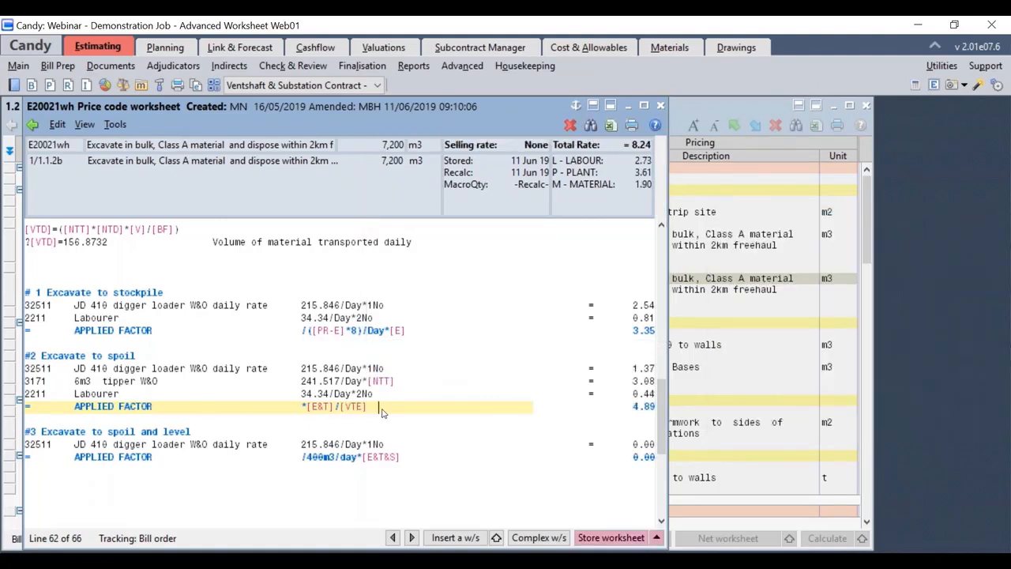
click(628, 537)
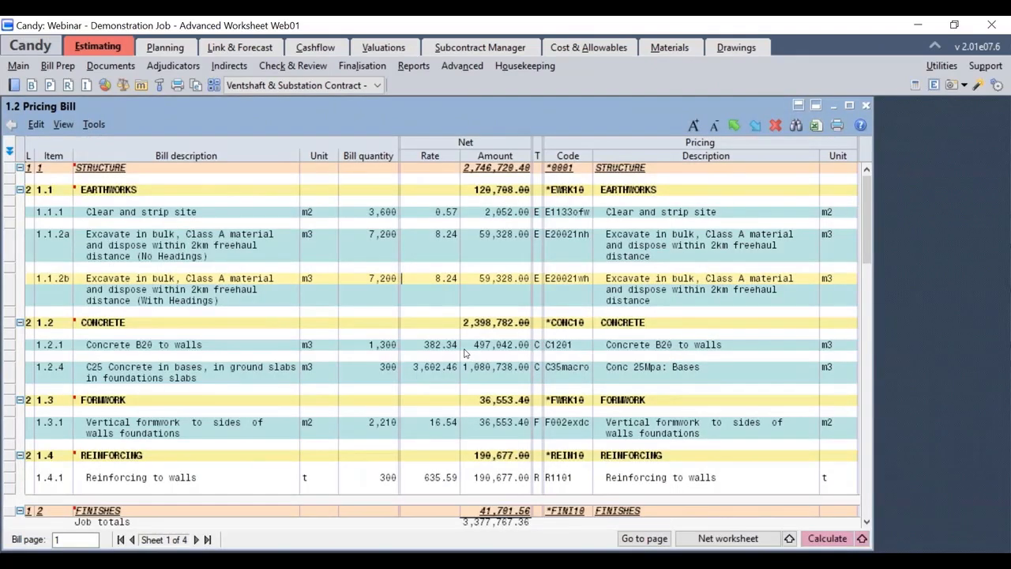
Open the worksheet of item 1.2.1 Concrete B20 to walls and arrange it in a half-height window below the Resource List
click(444, 345)
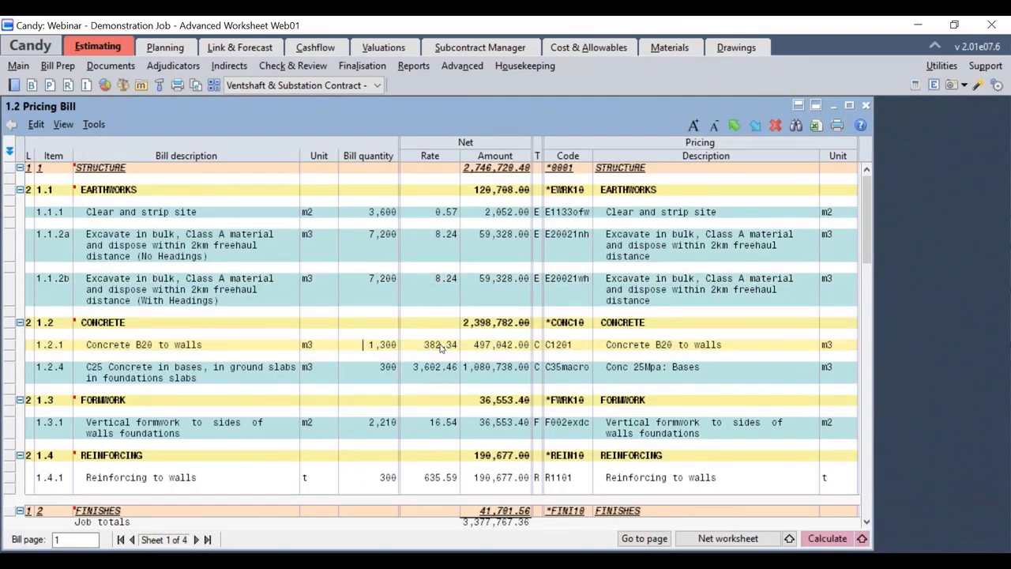
double_click(440, 347)
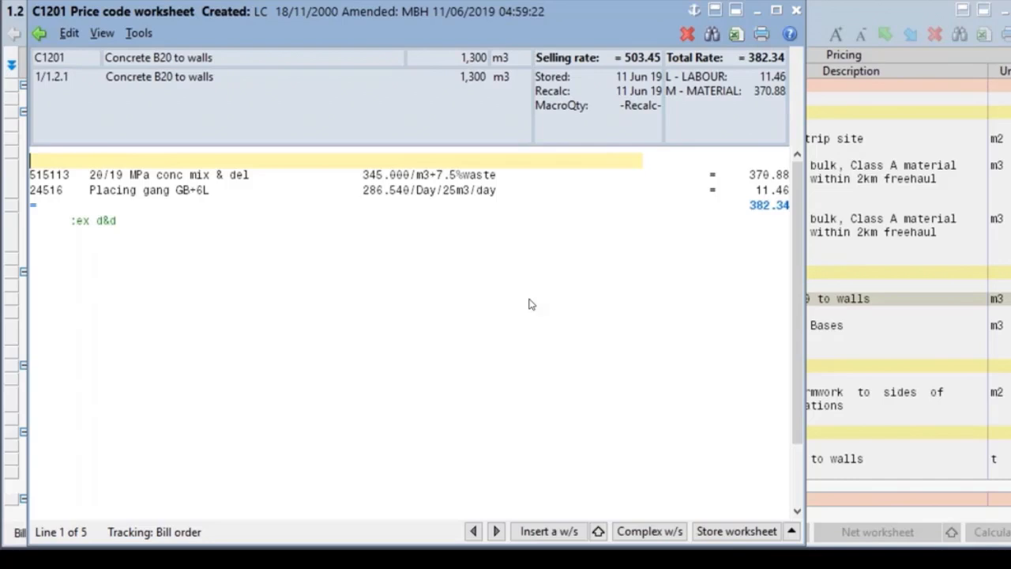
click(737, 11)
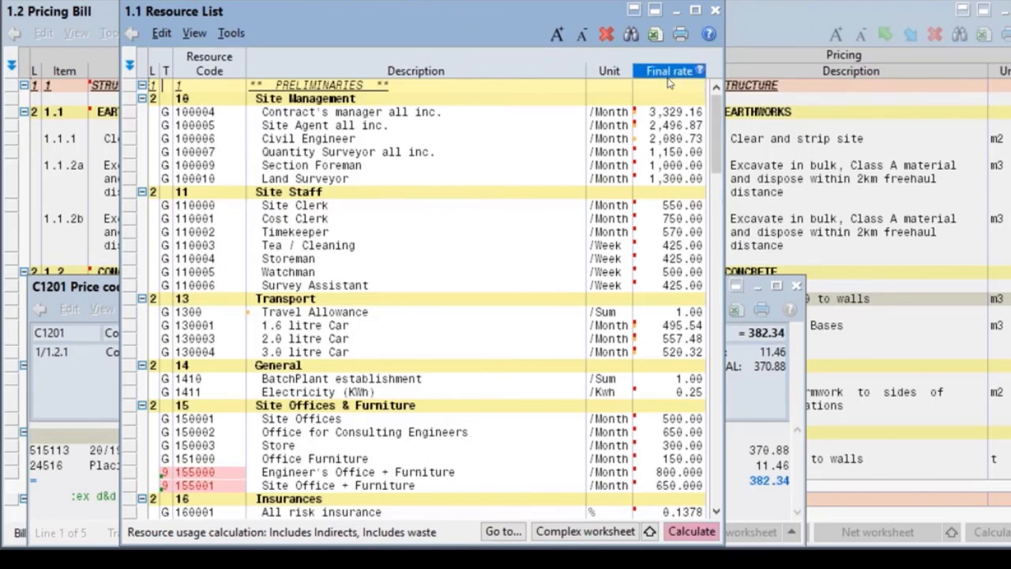
click(751, 417)
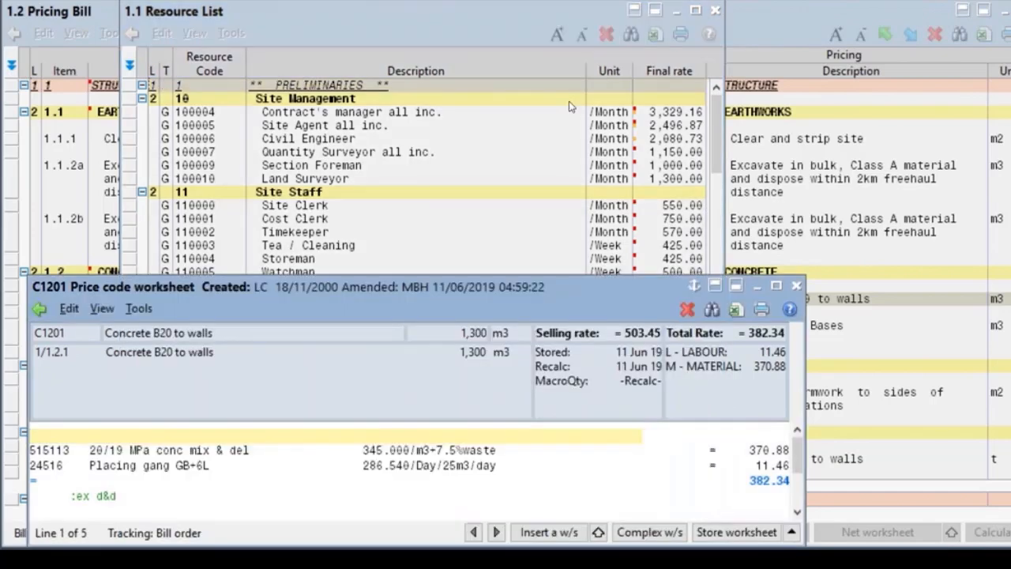
click(491, 149)
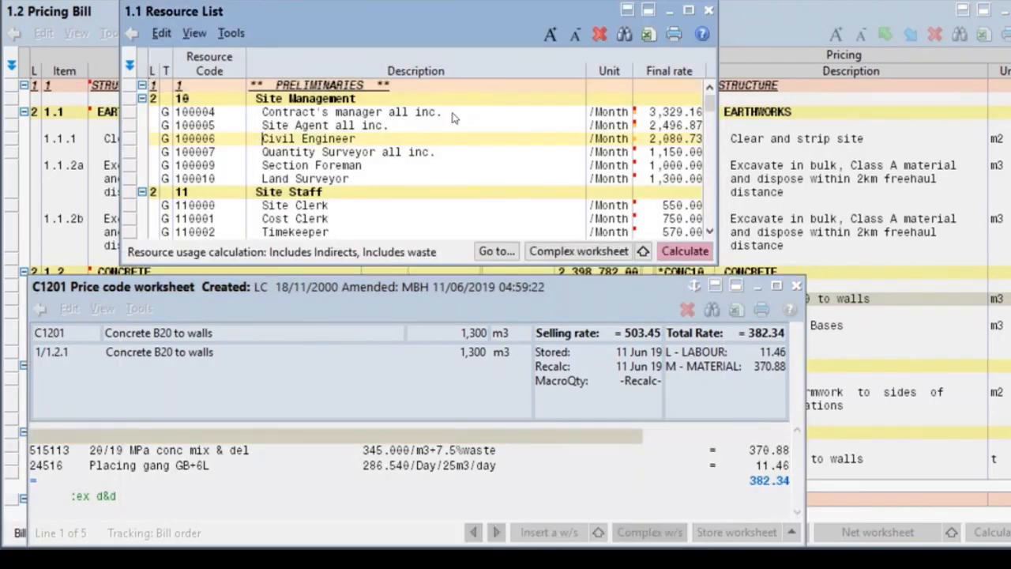
Find resource 515113 (20/19 MPa conc mix & del) in the Resource List and add it to a blank line below the worksheet's :ex d&d note
click(136, 434)
scroll(122, 446, up, 3)
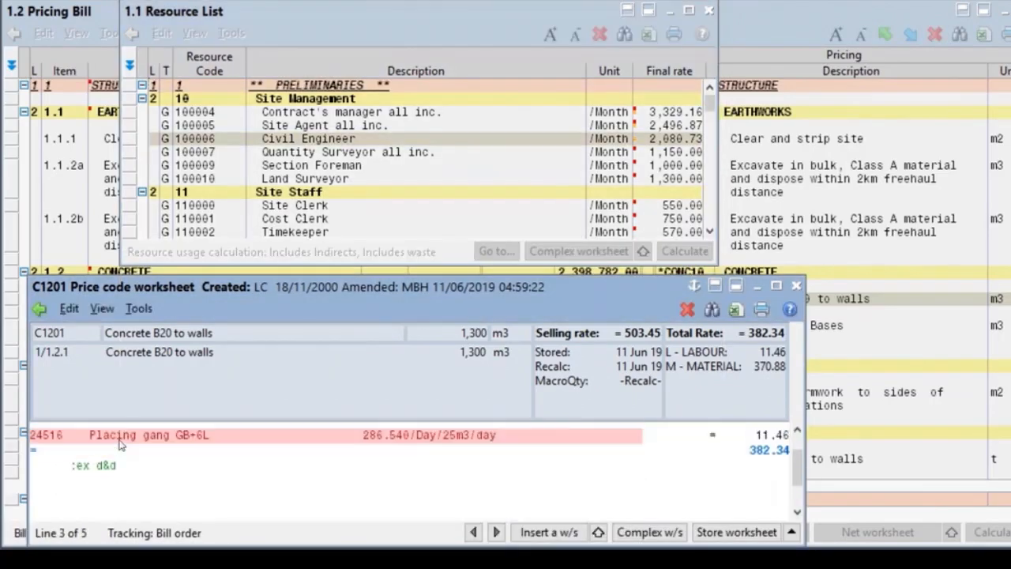
scroll(122, 450, down, 5)
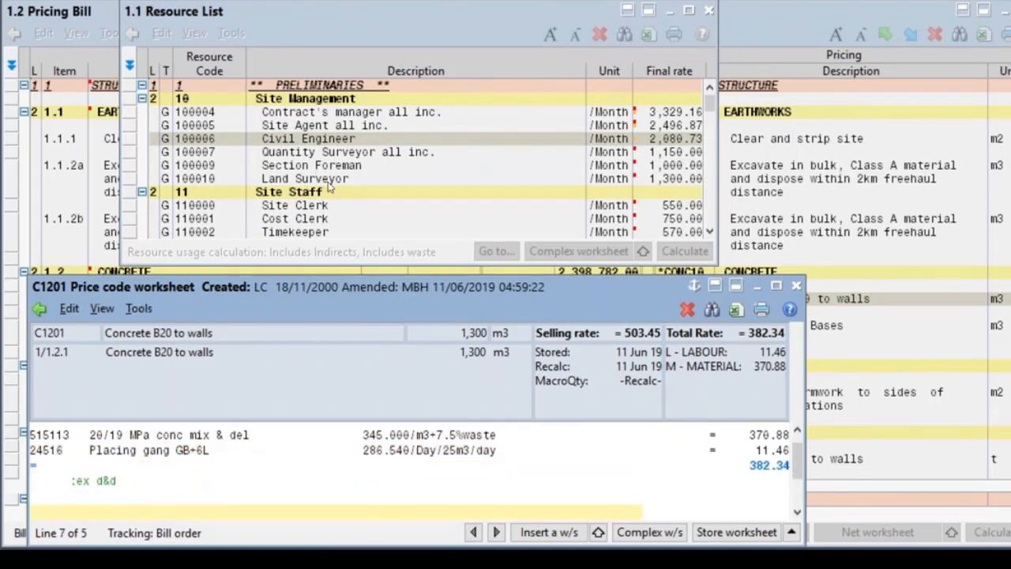
click(320, 180)
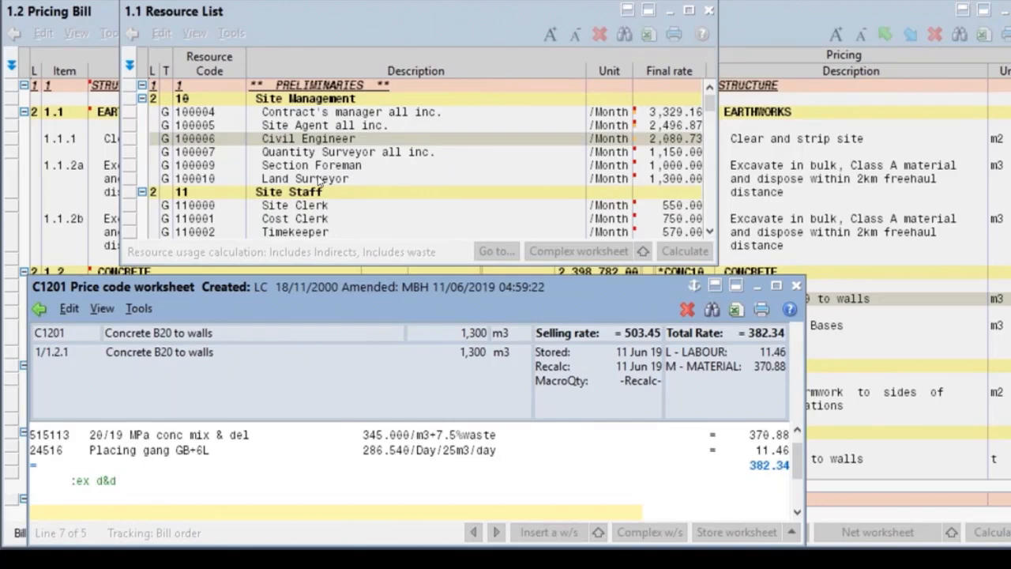
click(320, 180)
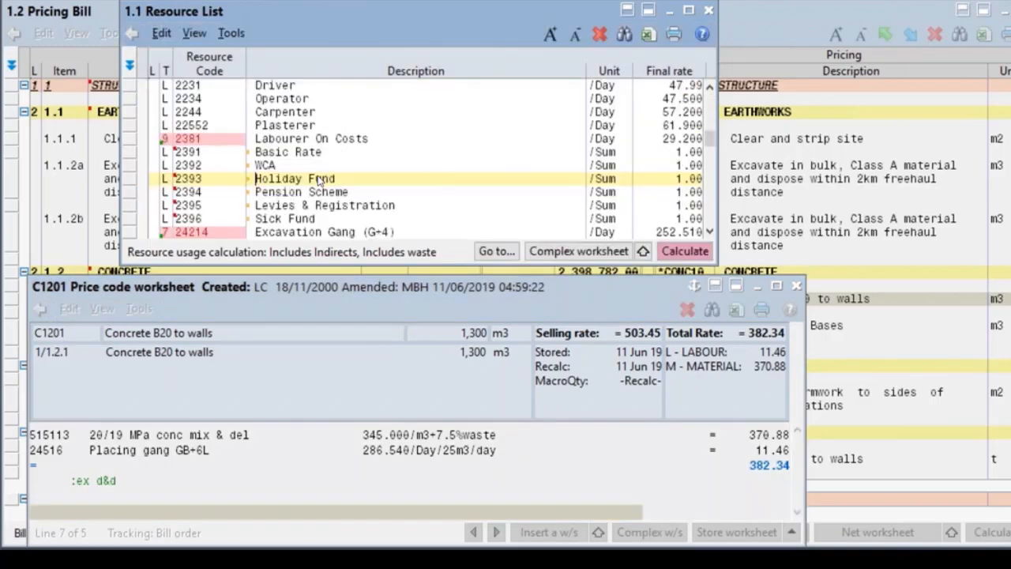
scroll(319, 182, down, 10)
click(226, 138)
click(269, 179)
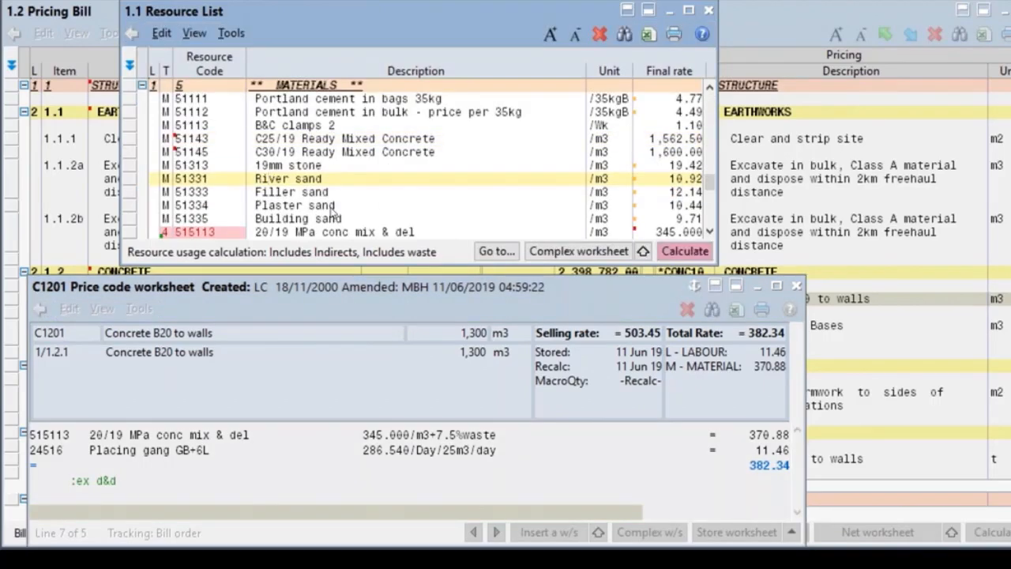
scroll(334, 211, down, 4)
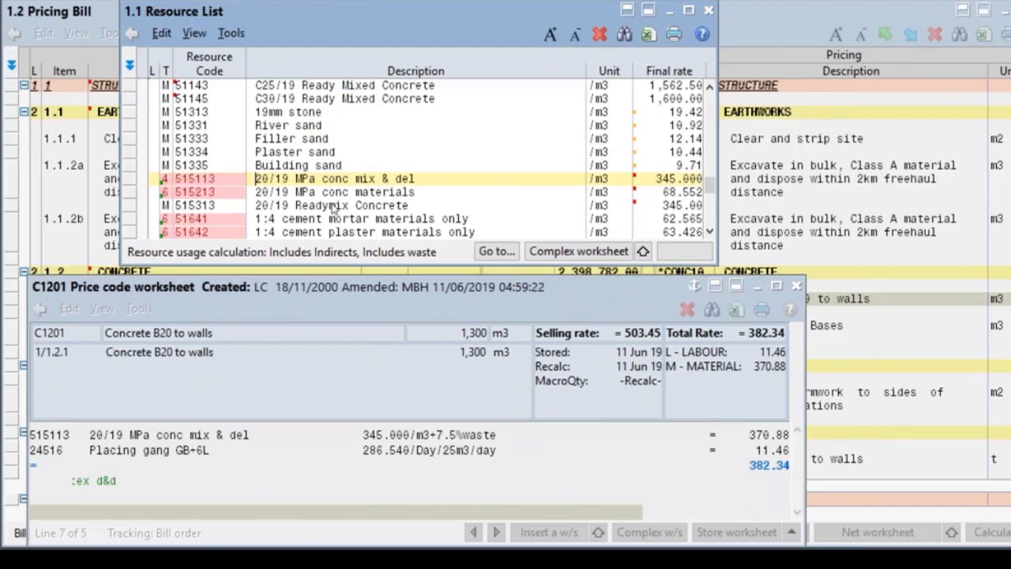
scroll(334, 207, down, 7)
click(129, 87)
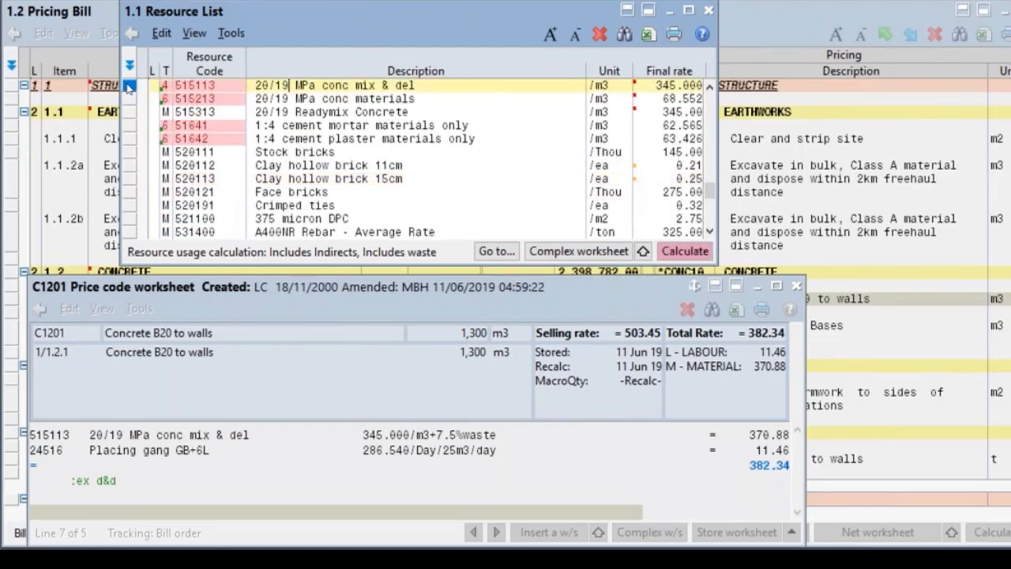
click(129, 87)
drag(129, 87, 197, 507)
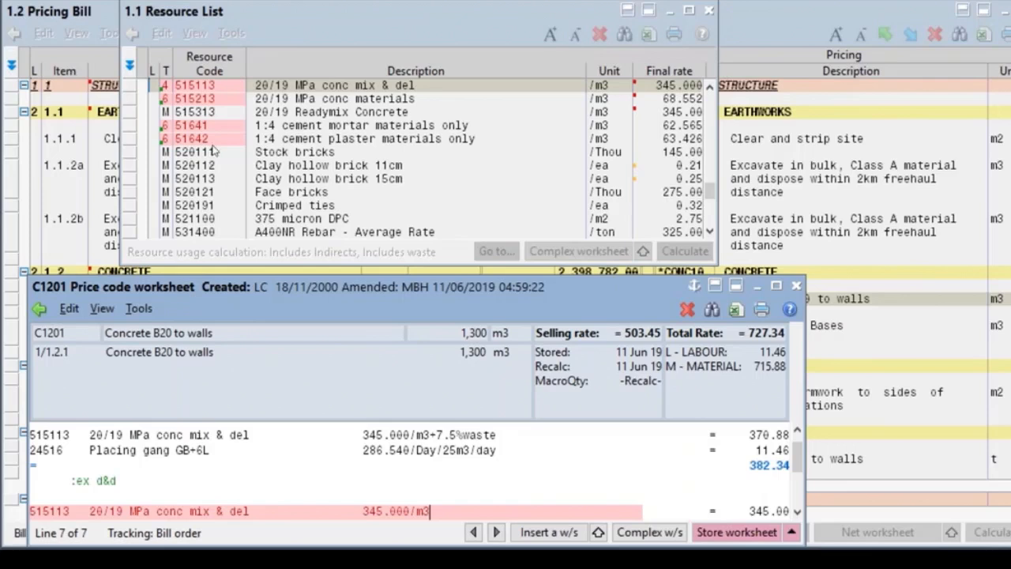
Go back to the start of the concrete worksheet and browse the first resources under MATERIALS in the Resource List
key(Up)
key(Up)
key(Up)
key(Up)
key(Up)
key(Up)
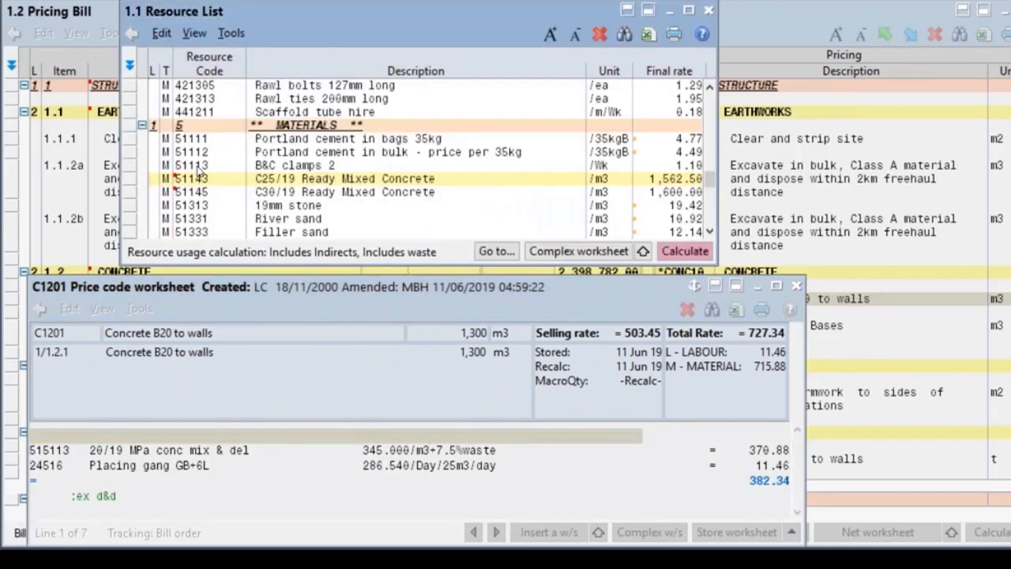
scroll(199, 160, down, 1)
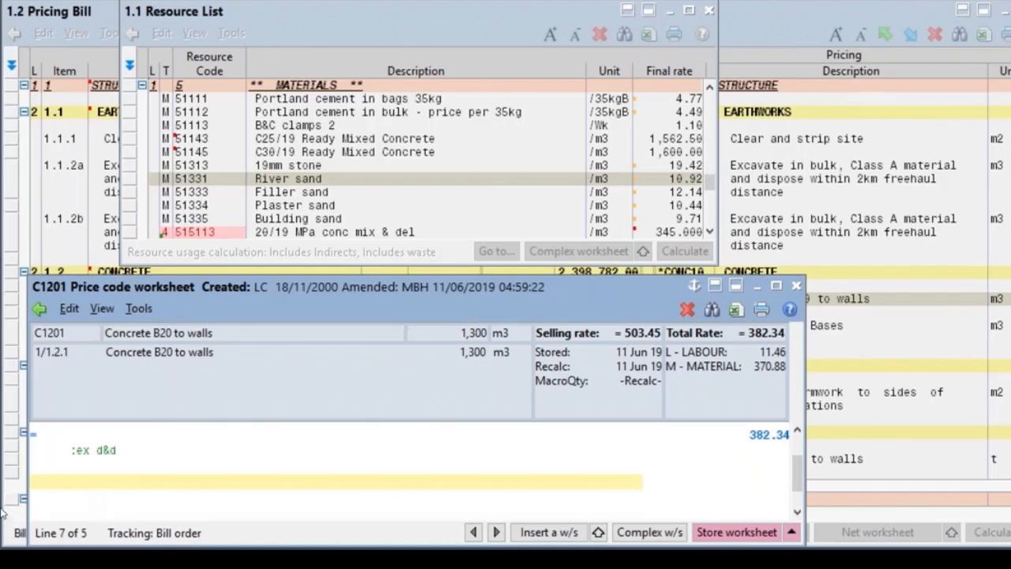
Enter resource code 51143 (C25/19 Ready Mixed Concrete) on the blank line directly below the :ex d&d note
click(37, 484)
key(Up)
key(Up)
key(Up)
scroll(232, 505, up, 2)
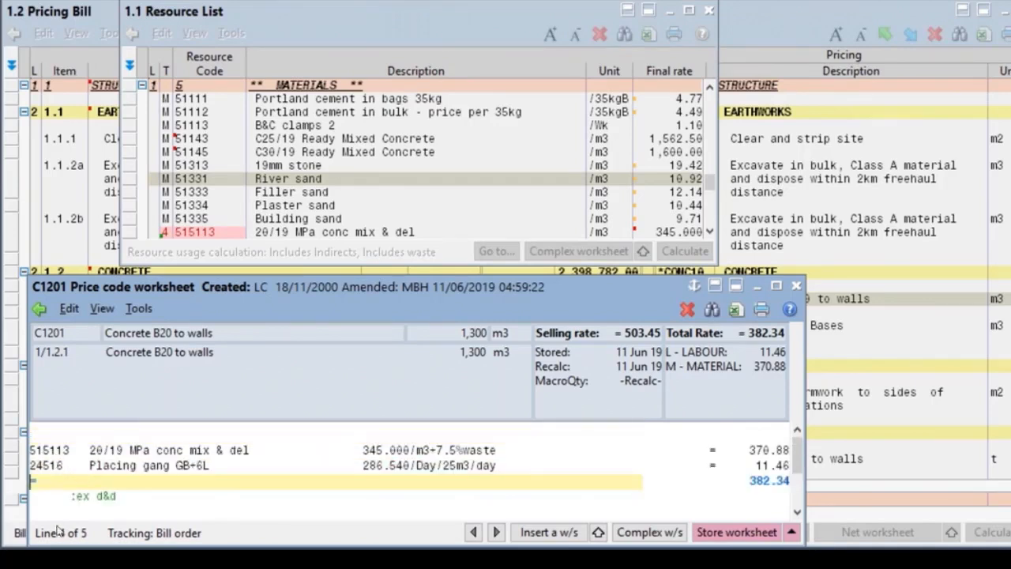
click(36, 513)
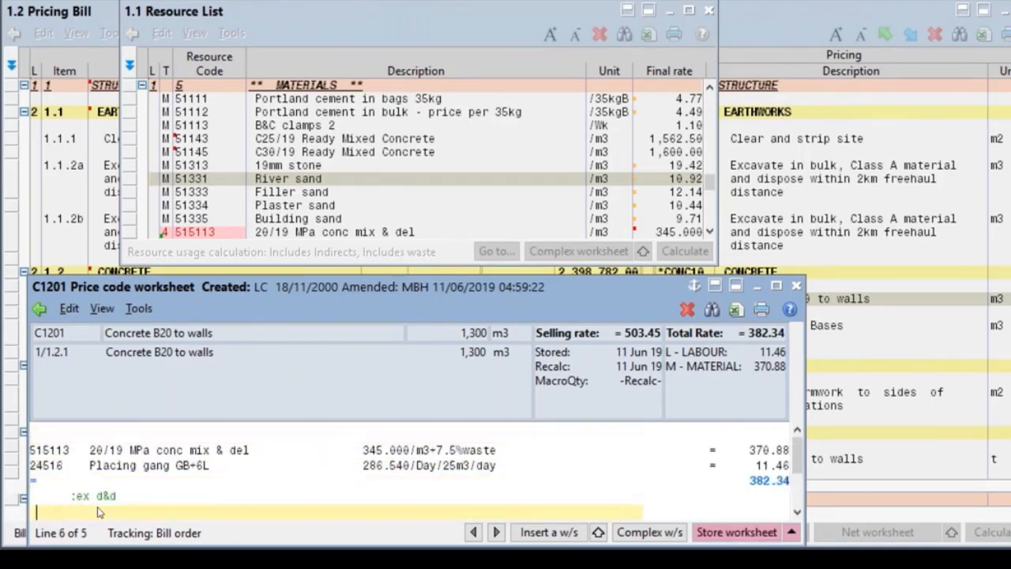
key(BackSpace)
text(51112)
key(BackSpace)
key(BackSpace)
key(BackSpace)
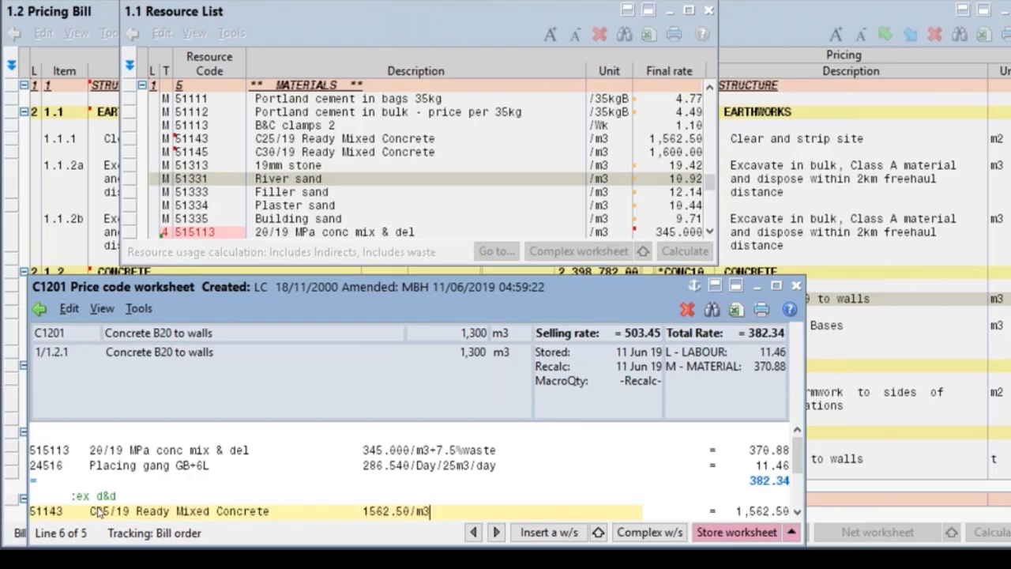
Replace the resource code on the line below the :ex d&d note with 515113 and continue on a new line
text(333)
key(BackSpace)
key(BackSpace)
key(BackSpace)
text(5113)
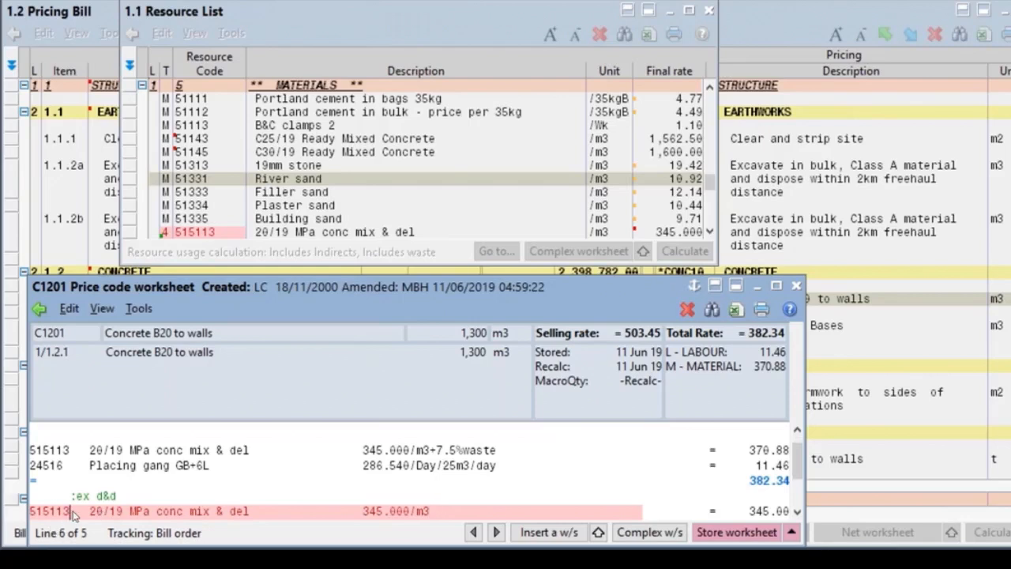
key(Return)
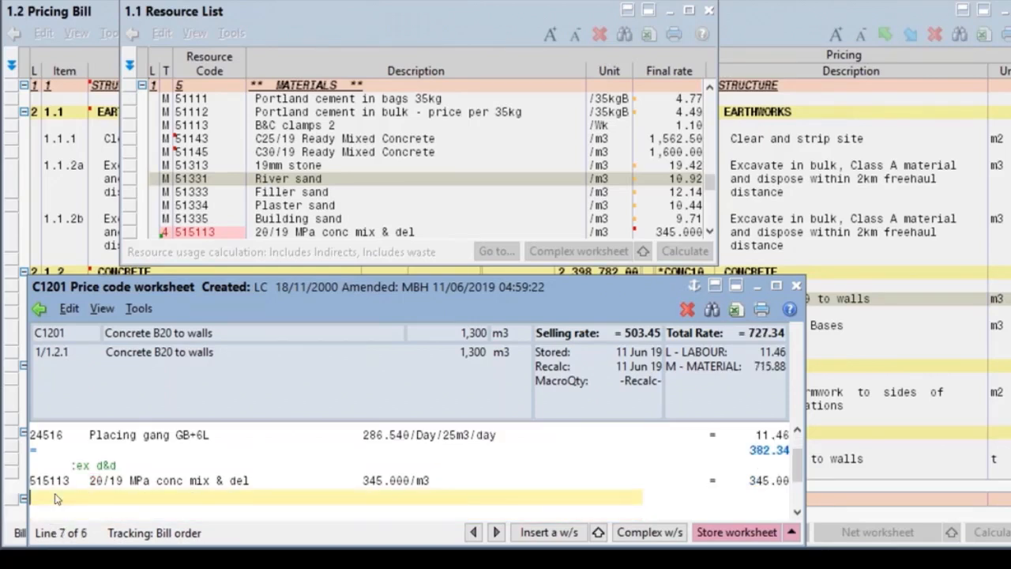
Enter resource code 24516 (Placing gang GB+6L) on the line below the last 515113 entry and store the worksheet
text(2)
text(221)
key(Return)
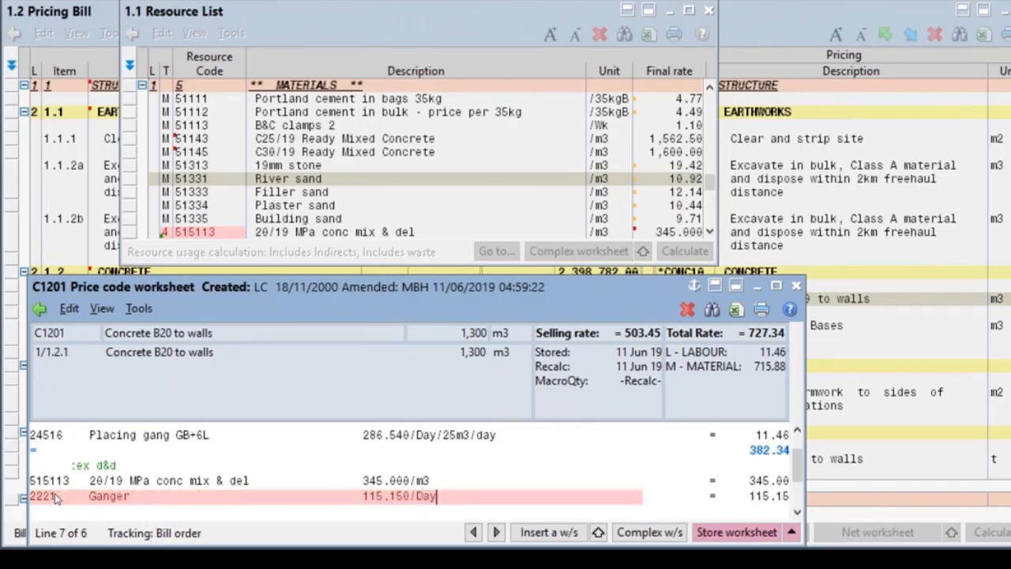
scroll(56, 496, down, 4)
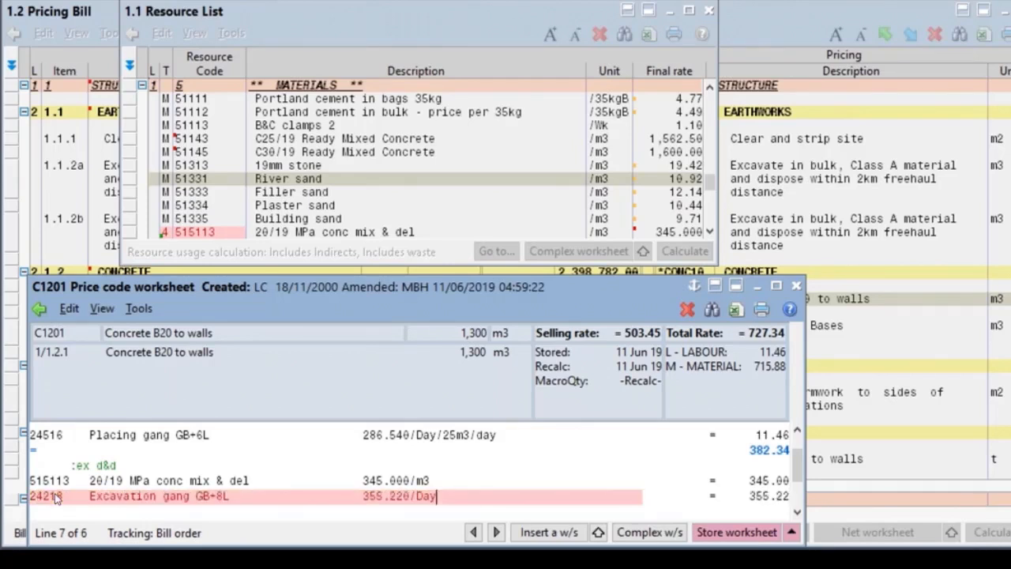
scroll(55, 496, down, 3)
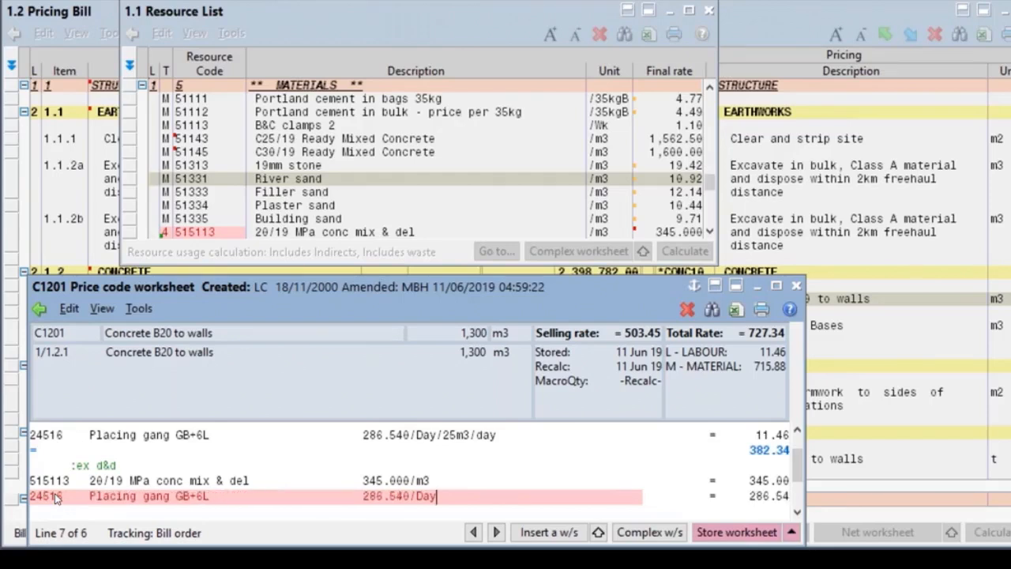
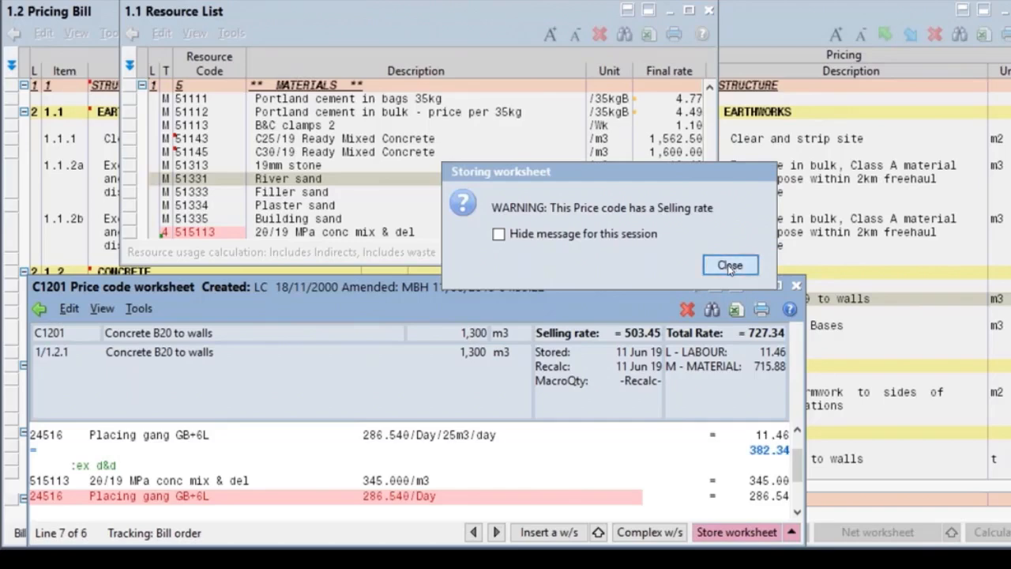
click(729, 265)
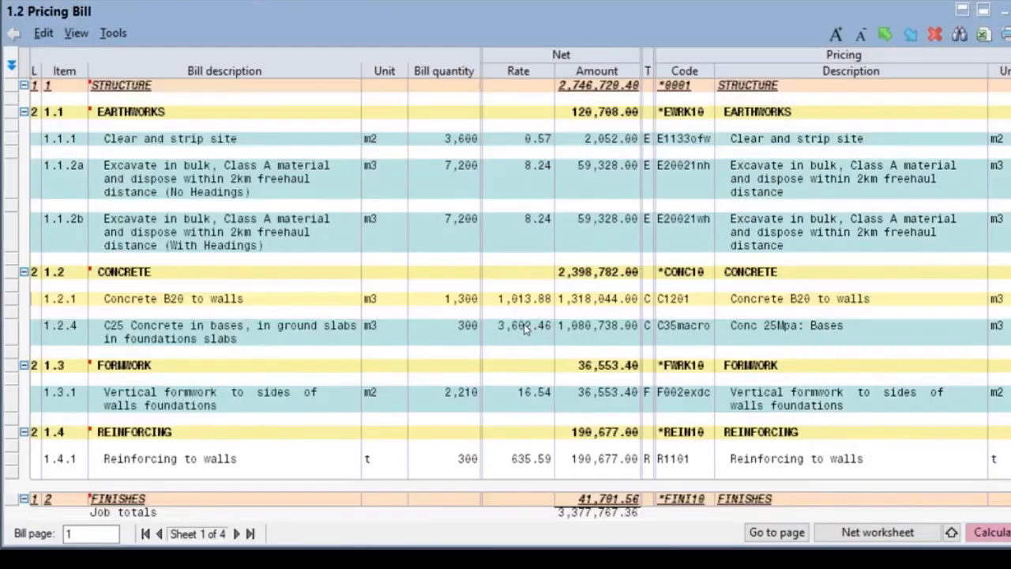
Reopen the C1201 price code worksheet from the net rate of bill item 1.2.1, Concrete B20 to walls
click(525, 329)
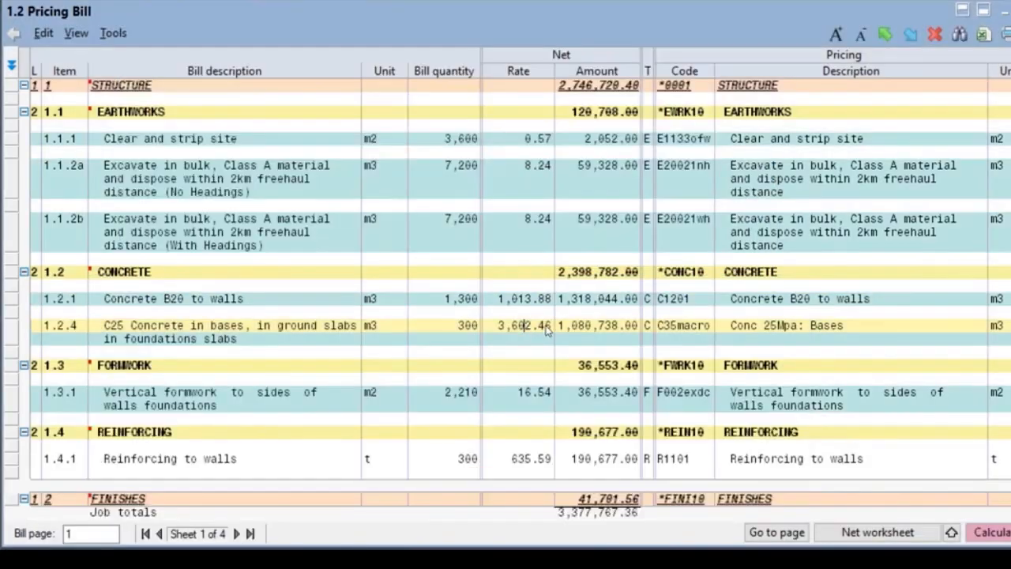
click(530, 301)
double_click(530, 300)
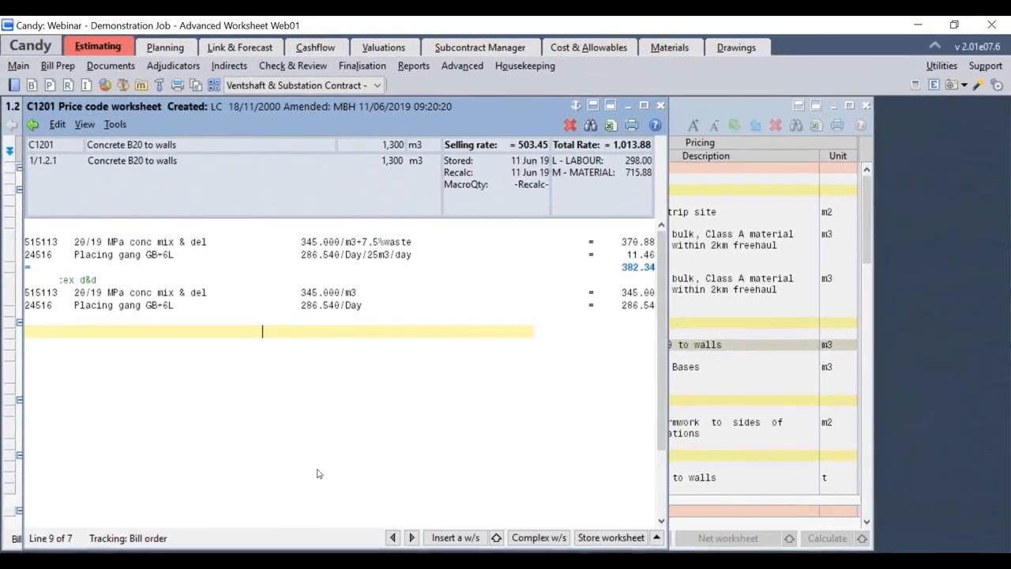
Rearrange the C1201 worksheet window over the lower part of the Pricing Bill and enlarge it to show all its lines
drag(499, 122, 839, 96)
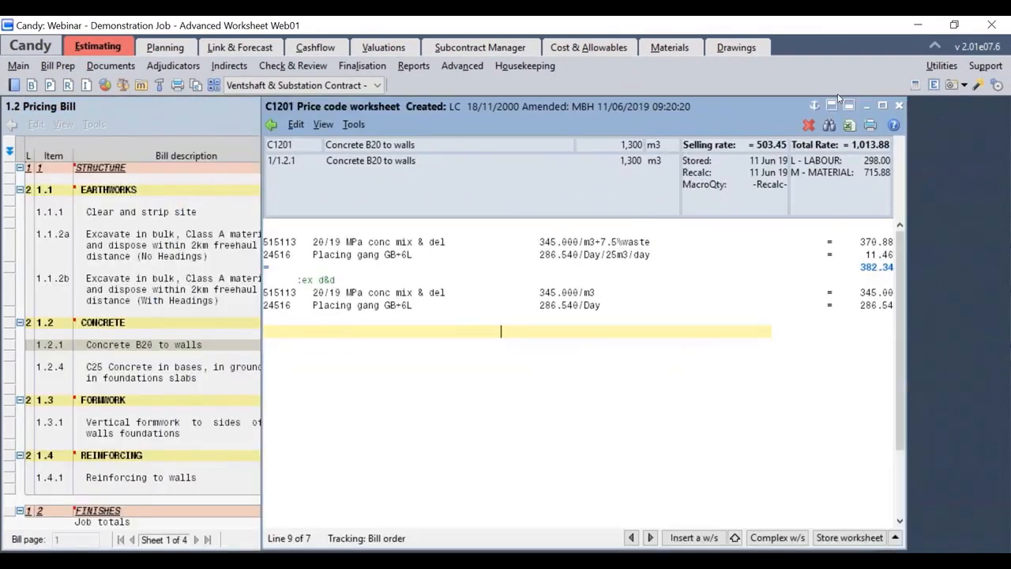
click(849, 105)
drag(793, 331, 873, 233)
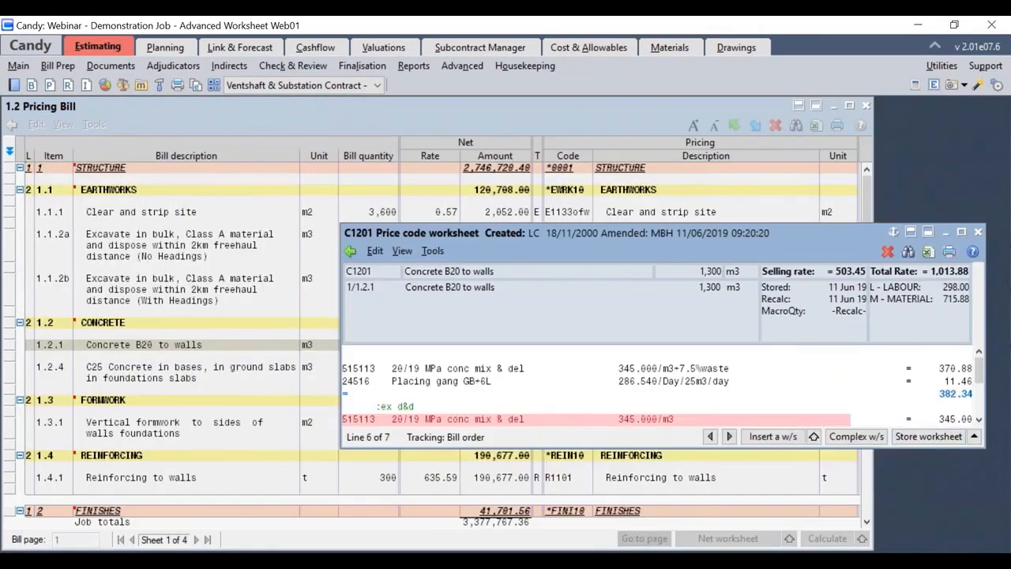
drag(895, 448, 894, 551)
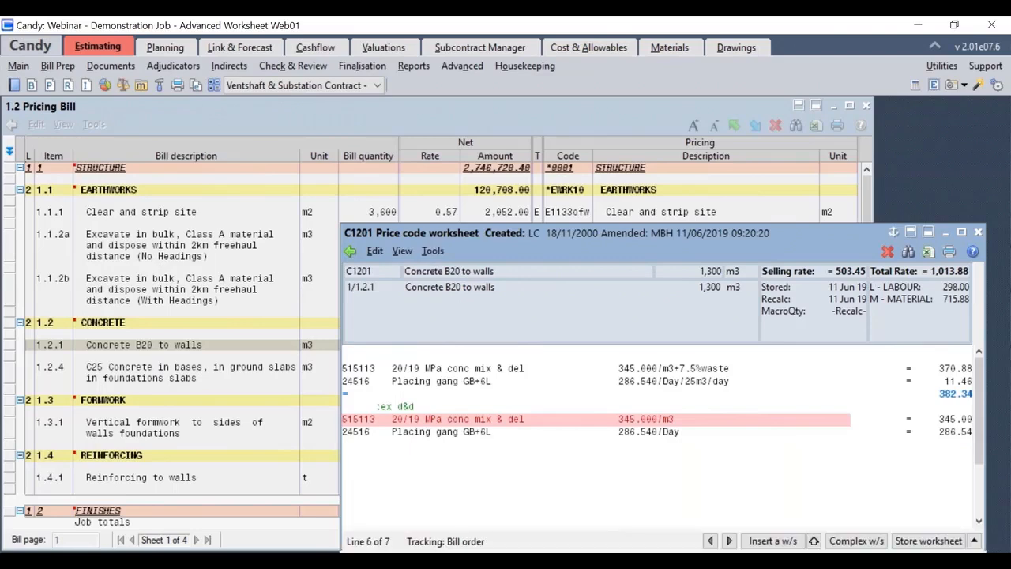
Look up 515113 (20/19 MPa conc mix & del) in the Resource List, add it on worksheet line 9 and continue on a new line
click(635, 457)
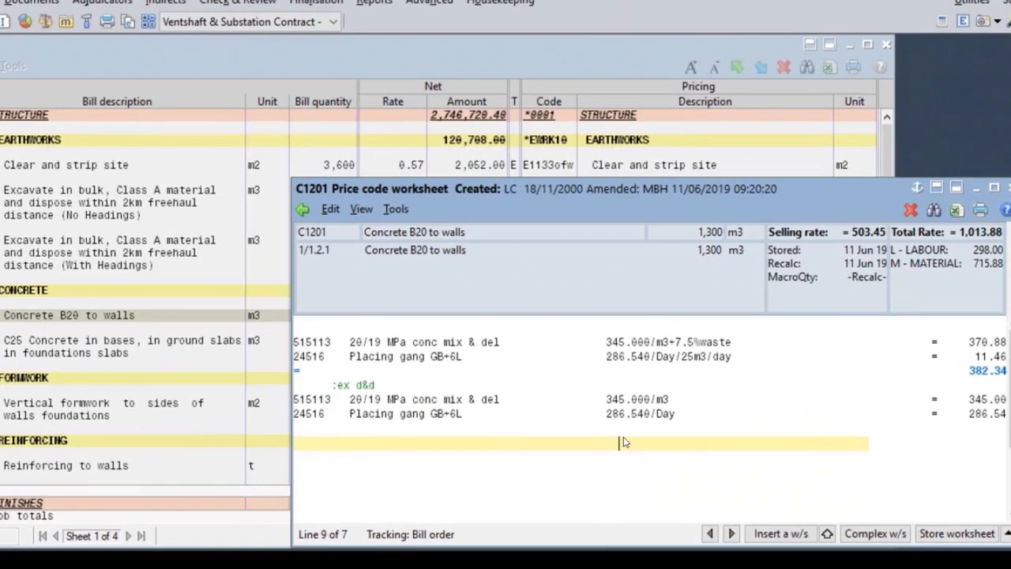
key(F2)
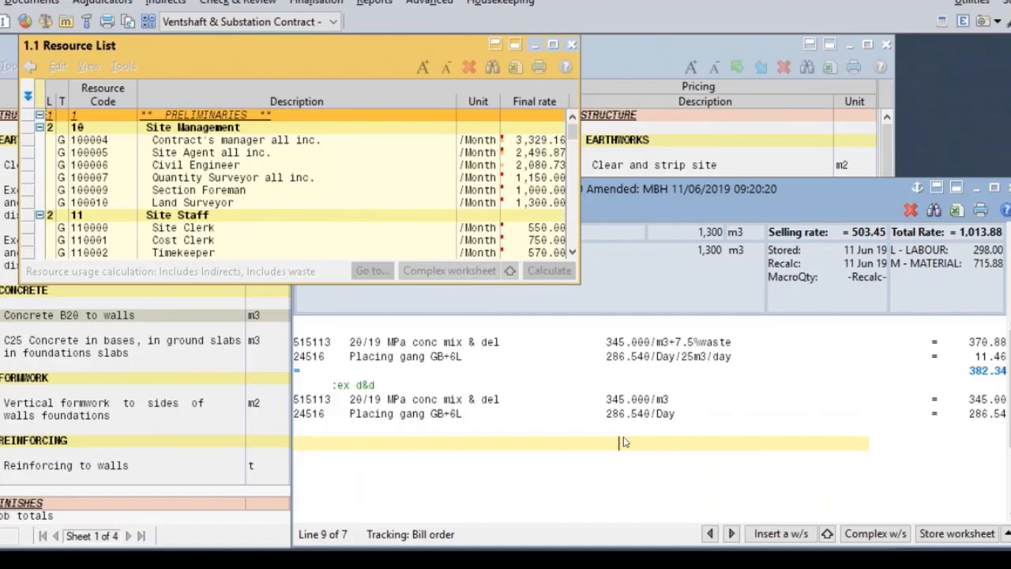
key(Down)
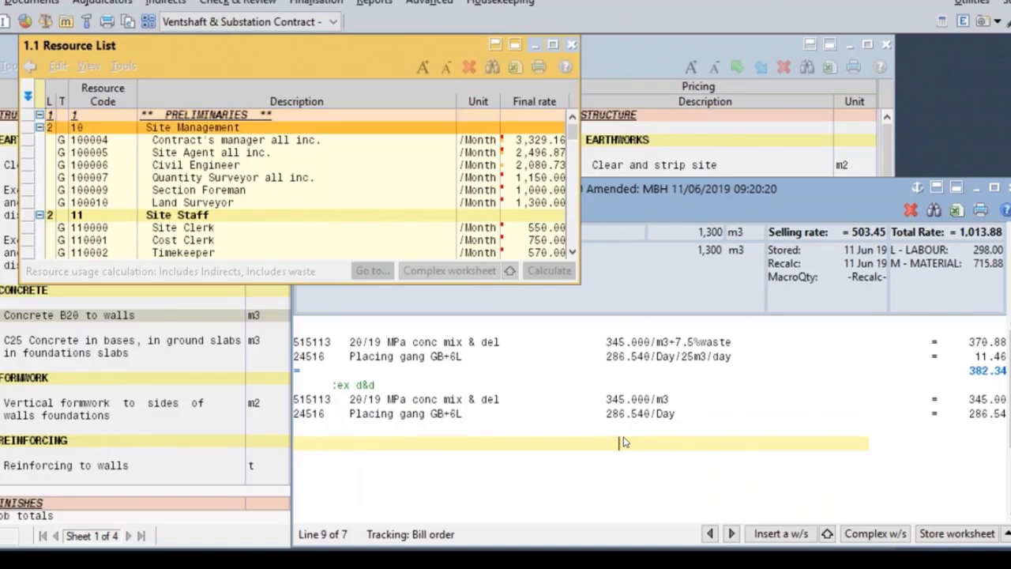
key(Down)
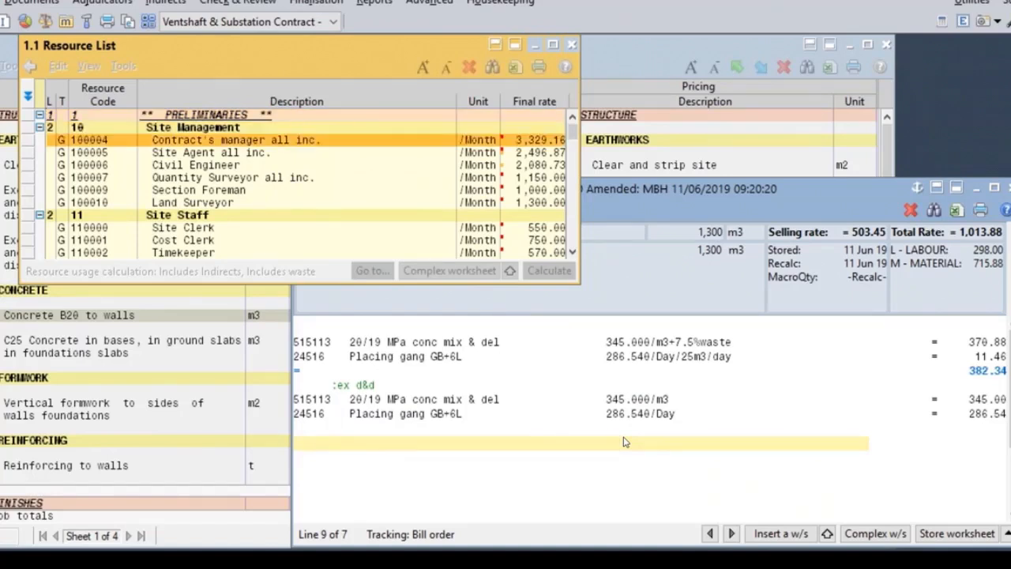
key(Down)
key(Up)
key(Down)
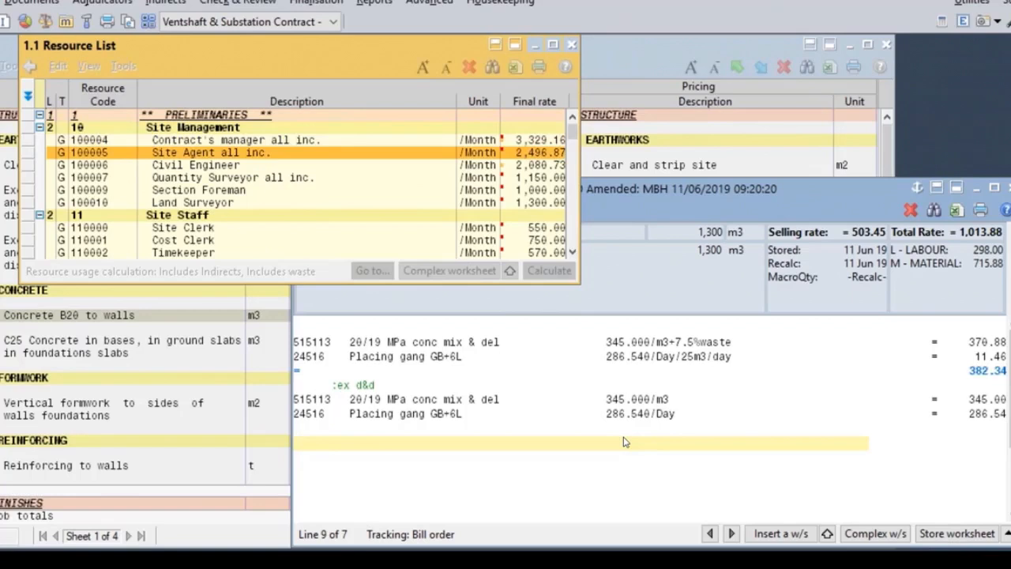
key(Down)
key(Down)
key(Down)
key(Down)
key(Down)
key(Down)
key(Down)
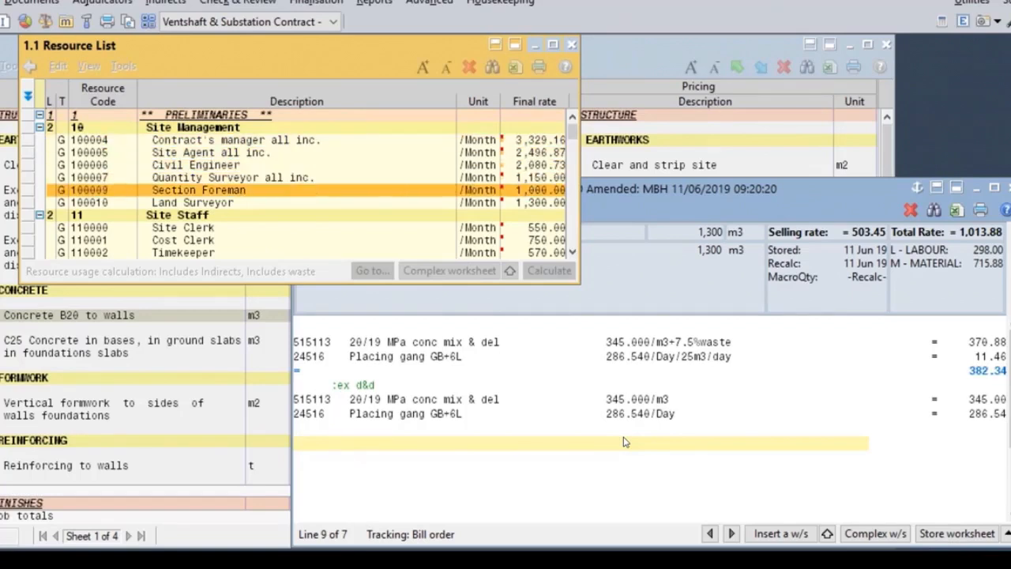
key(Down)
key(Down)
key(Down)
key(Down)
key(Down)
key(Down)
key(Down)
key(Down)
key(Down)
key(Down)
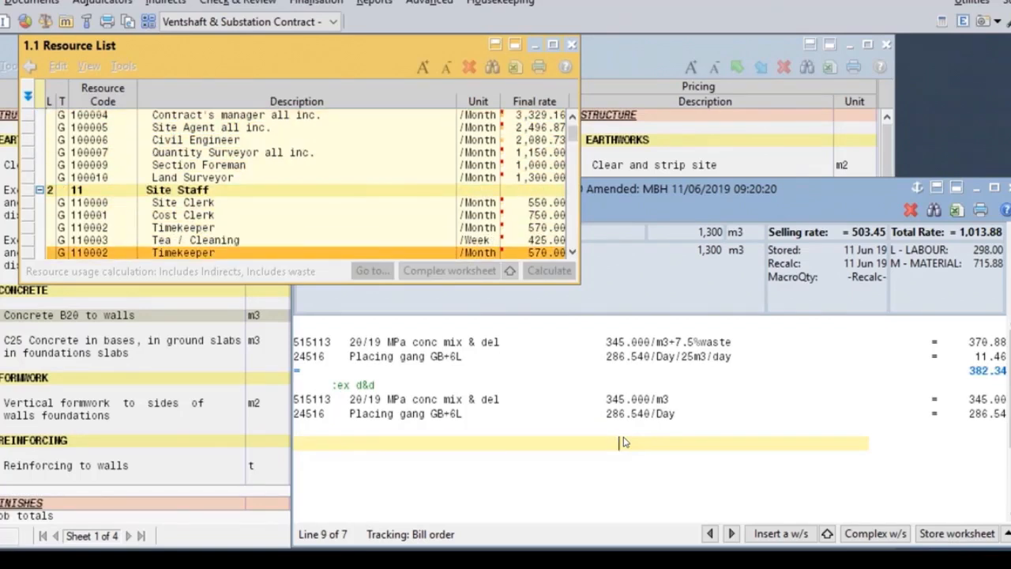
key(Down)
key(Down)
key(Down)
key(Down)
key(Down)
key(Down)
key(Down)
key(Down)
key(Down)
key(Down)
key(Down)
key(Down)
key(Down)
key(Down)
key(Down)
key(Down)
key(Down)
key(Down)
key(Down)
key(Down)
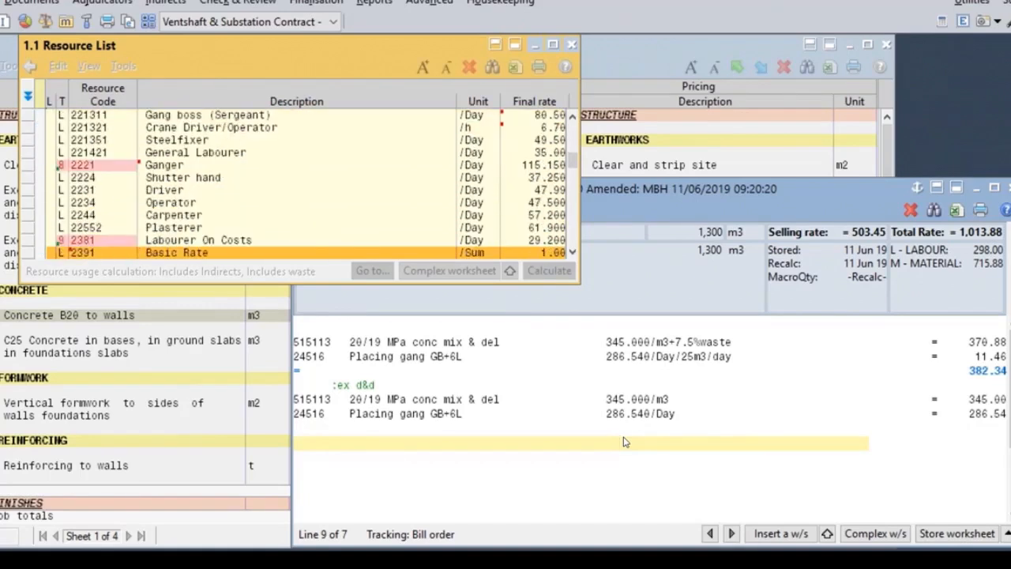
key(Down)
key(Down)
key(Down)
key(Down)
key(Down)
key(Down)
key(Down)
key(Down)
key(Down)
key(Down)
key(Down)
key(Down)
key(Down)
key(Down)
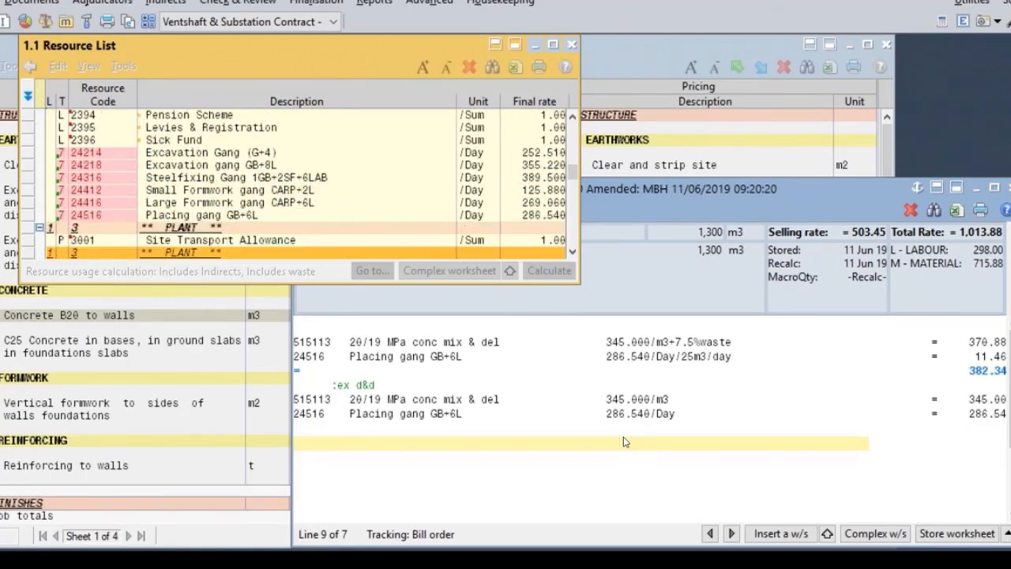
key(Down)
key(Down)
key(Down)
key(Down)
key(Down)
key(Down)
key(Down)
key(Down)
key(Down)
key(Down)
key(Down)
key(Down)
key(Down)
key(Down)
key(Down)
key(Down)
key(Down)
key(Down)
key(Down)
key(Down)
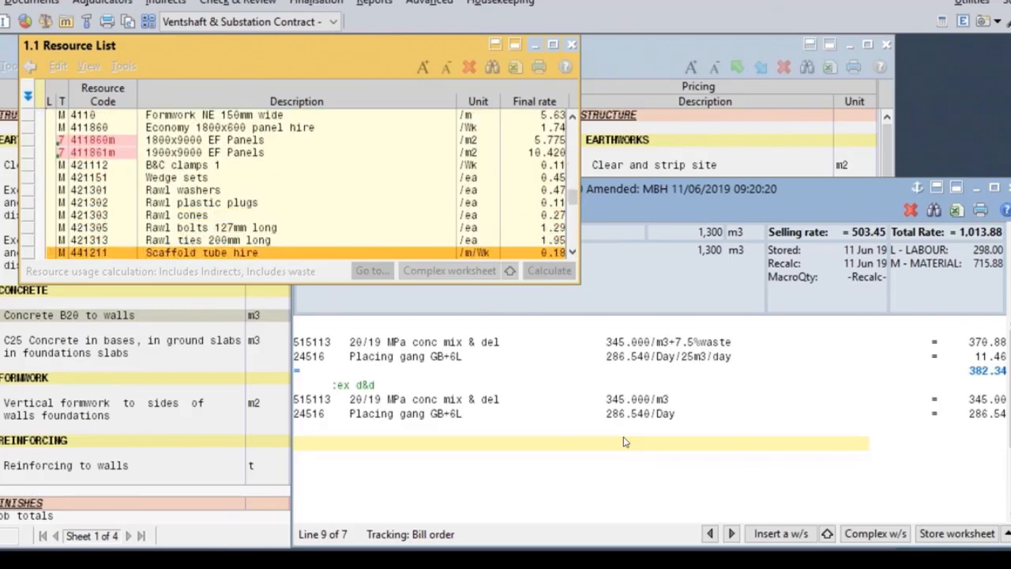
key(Down)
key(Down)
key(Down)
key(Down)
key(Down)
key(Down)
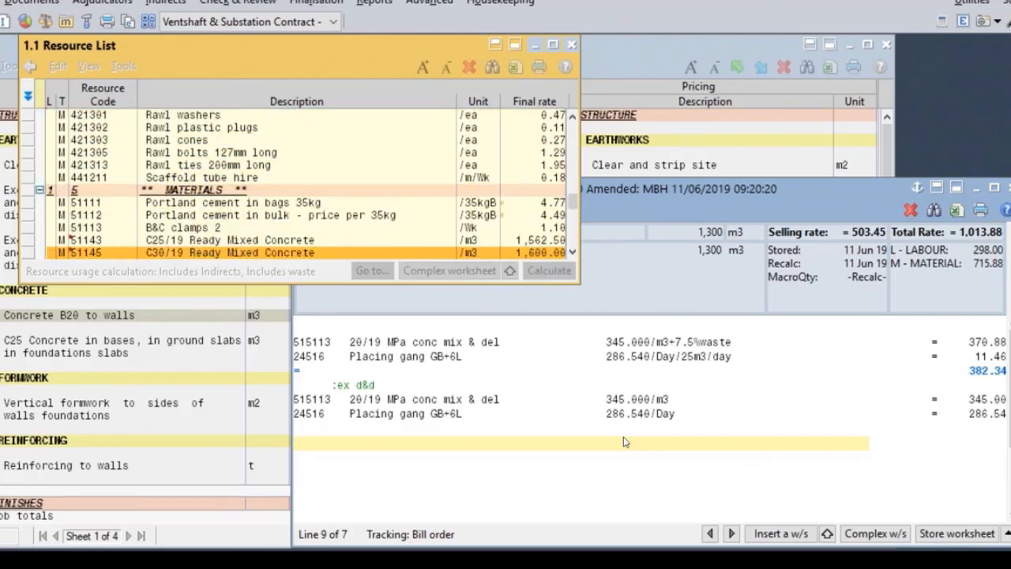
key(Down)
key(Down)
key(Down)
key(Down)
key(Down)
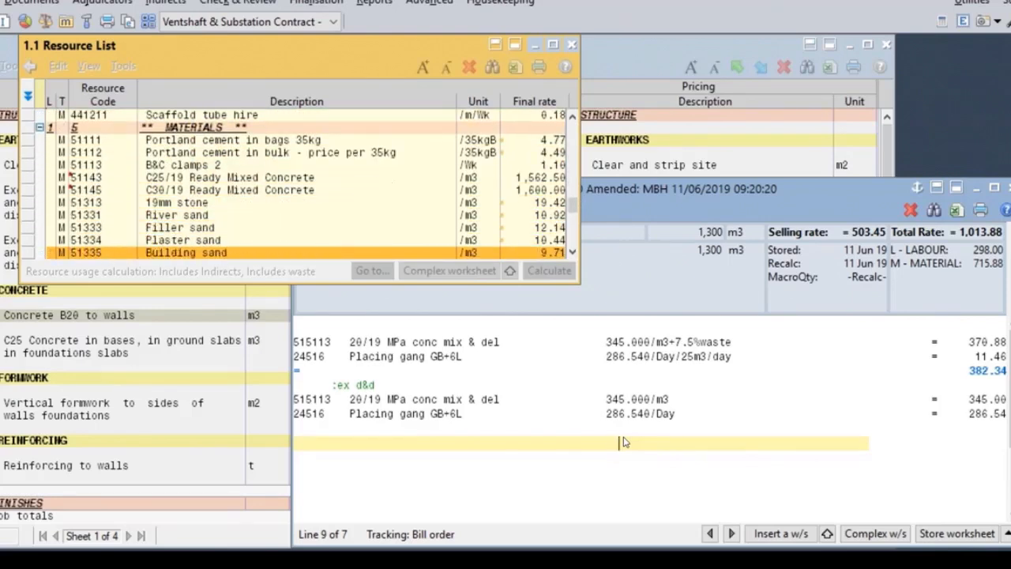
key(Down)
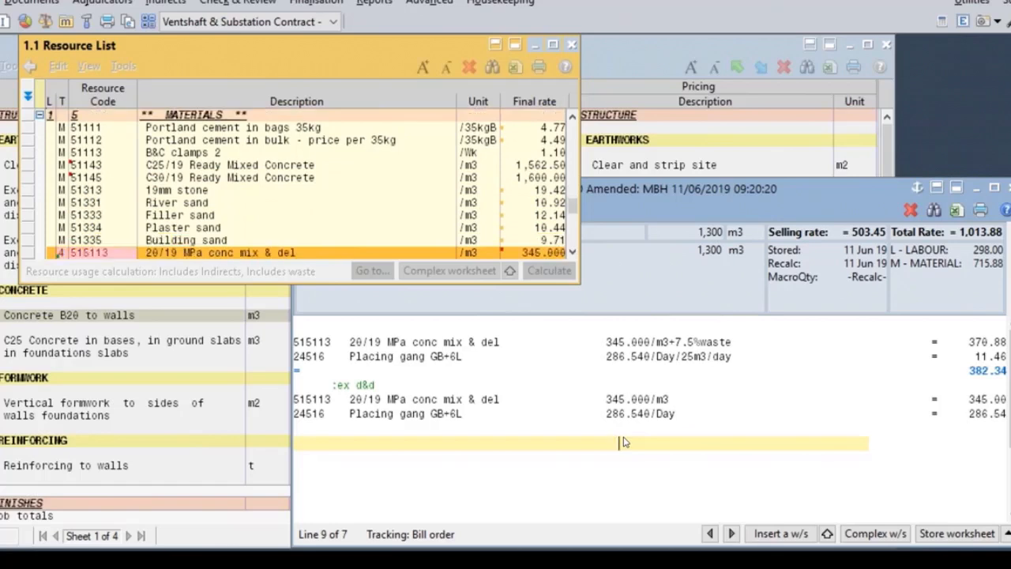
key(Return)
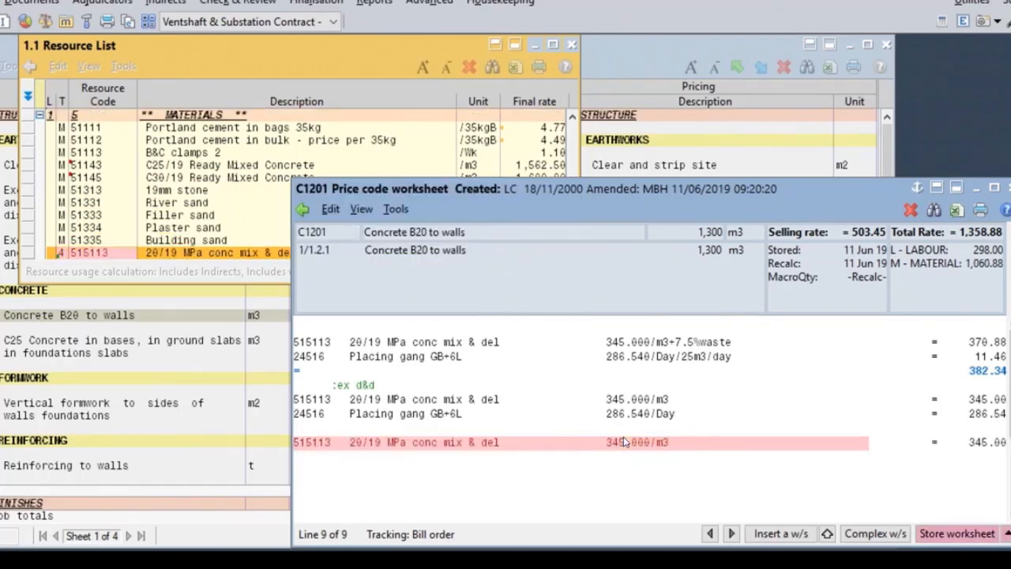
key(Return)
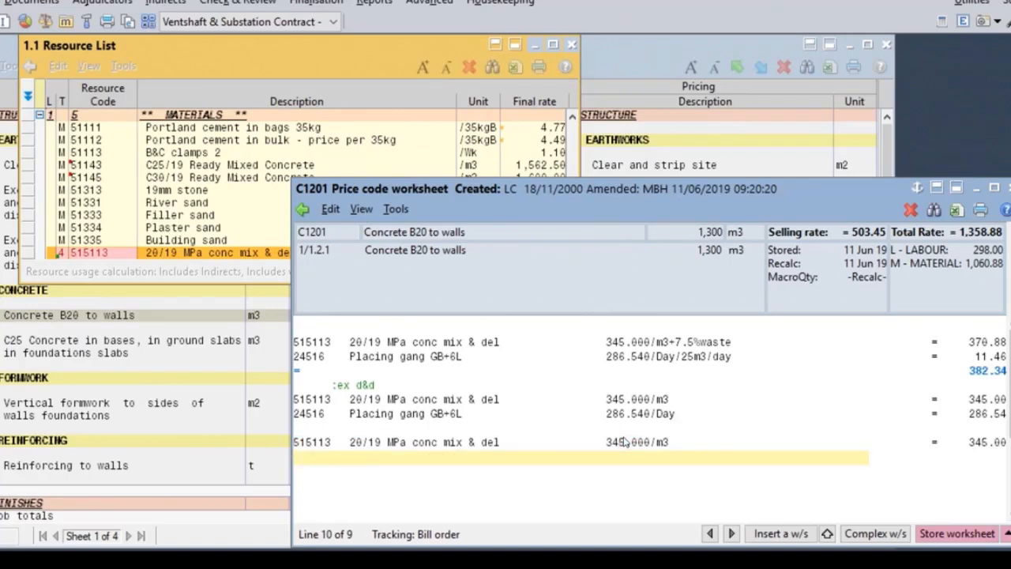
Return to the Resource List, find resource 24516 (Placing gang GB+6L) and add it on worksheet line 10
key(ctrl+Tab)
key(Up)
key(Up)
key(Up)
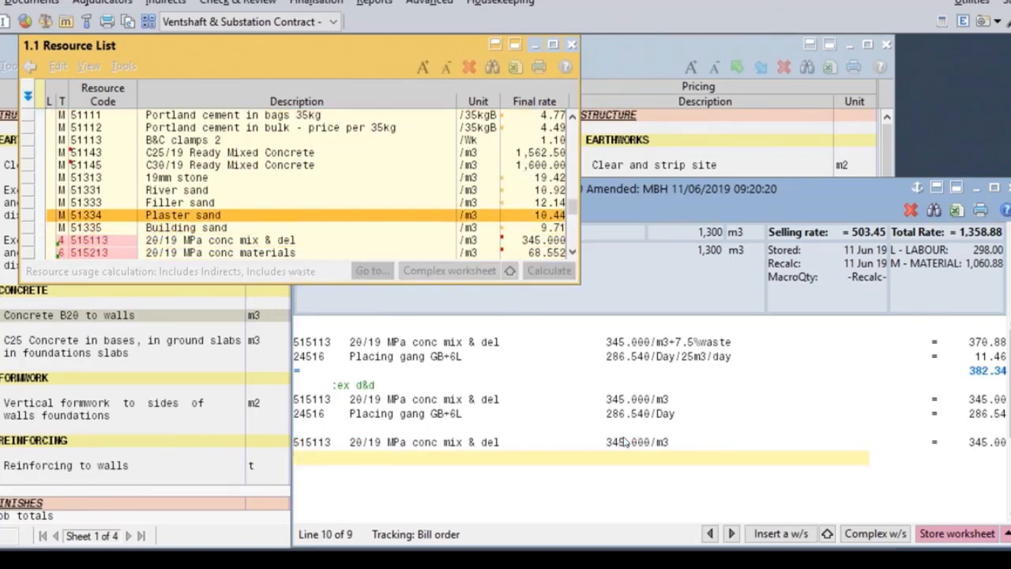
key(Up)
key(Up)
key(Up)
key(Up)
key(Up)
key(Up)
key(Up)
key(Up)
key(Up)
key(Up)
key(Up)
key(Up)
key(Up)
key(Up)
key(Up)
key(Up)
key(Up)
key(Up)
key(Up)
key(Up)
key(Up)
key(Up)
key(Up)
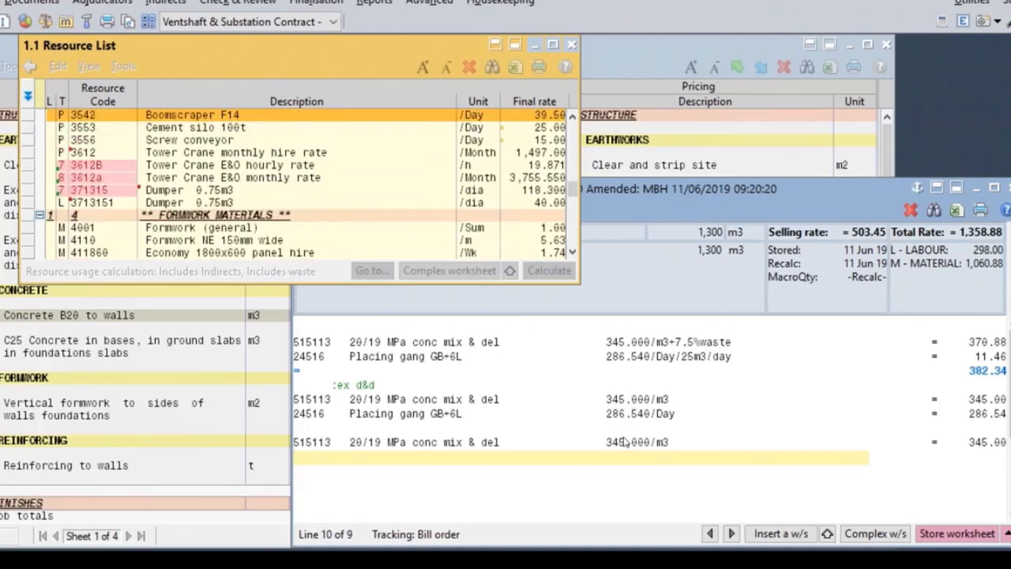
key(Up)
key(Up)
key(Up)
key(Up)
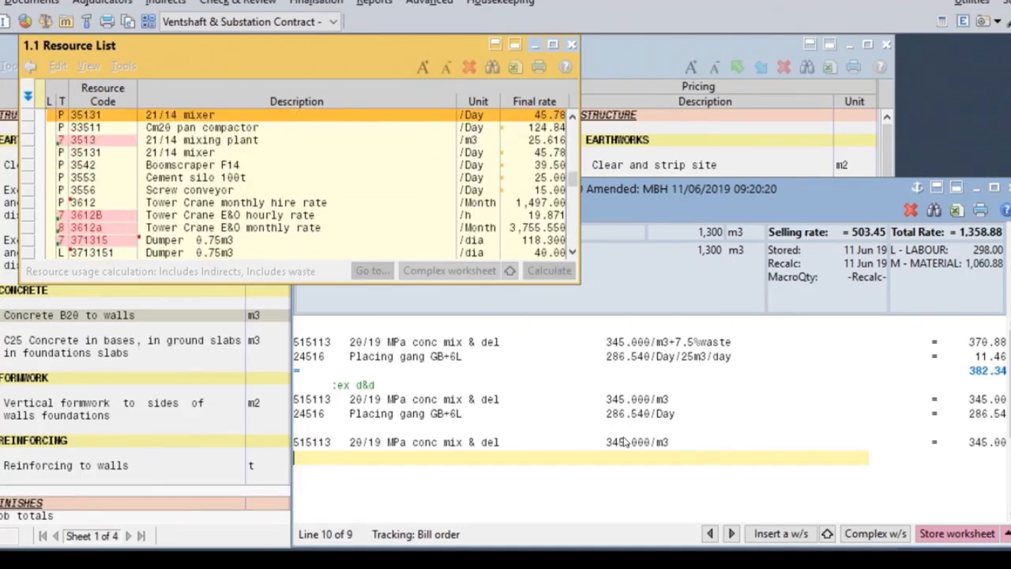
key(Page_Up)
key(Up)
key(Up)
key(Up)
key(Up)
key(Up)
key(Up)
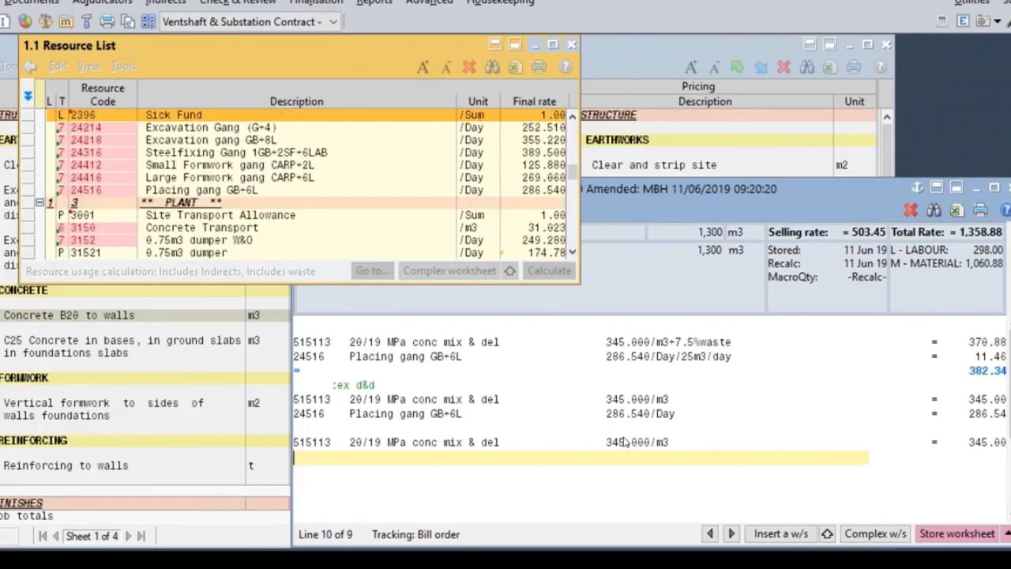
key(Up)
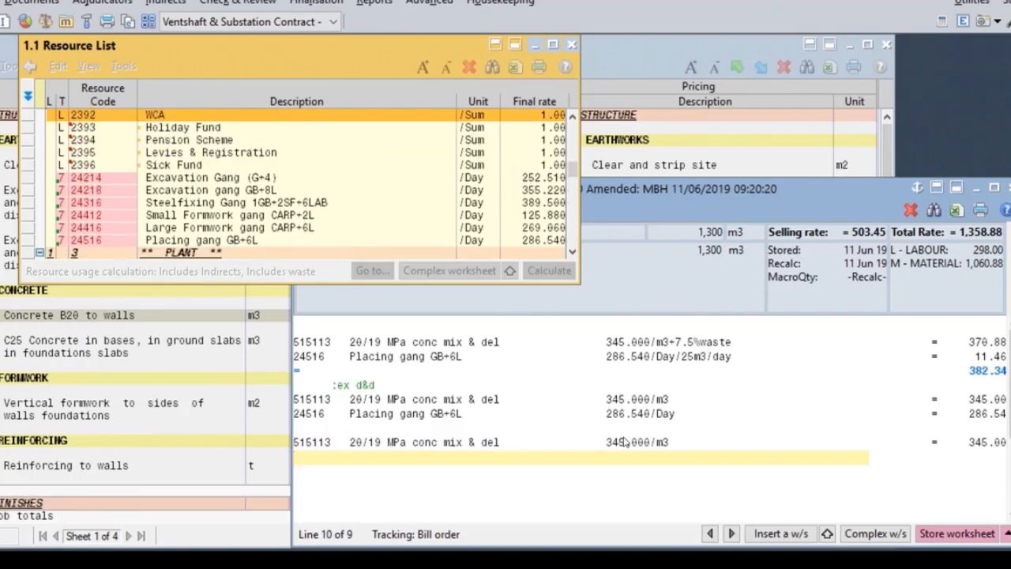
key(Down)
key(Down)
key(Down)
key(Down)
key(Down)
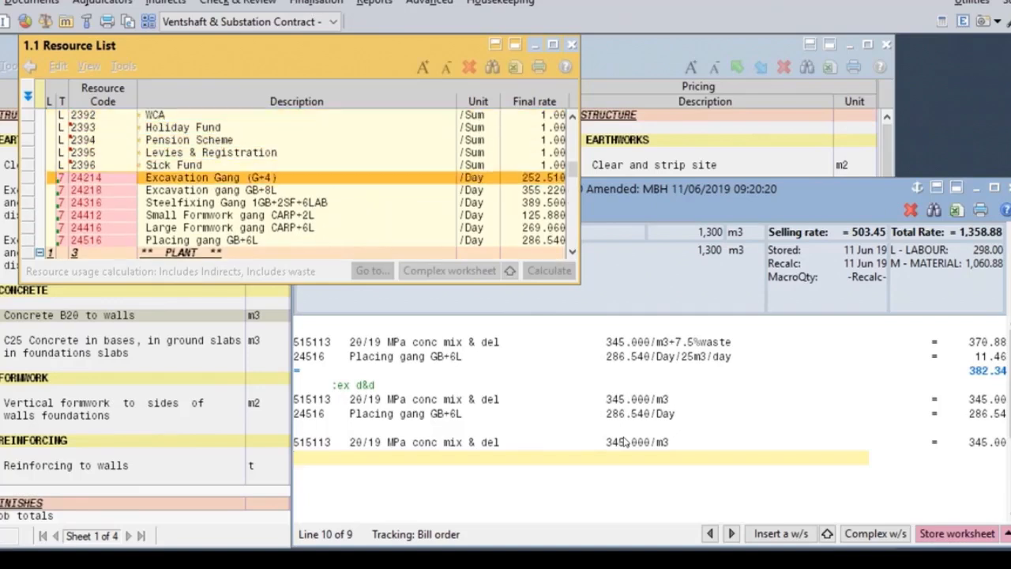
key(Down)
key(Up)
key(Down)
key(Down)
key(Down)
key(Down)
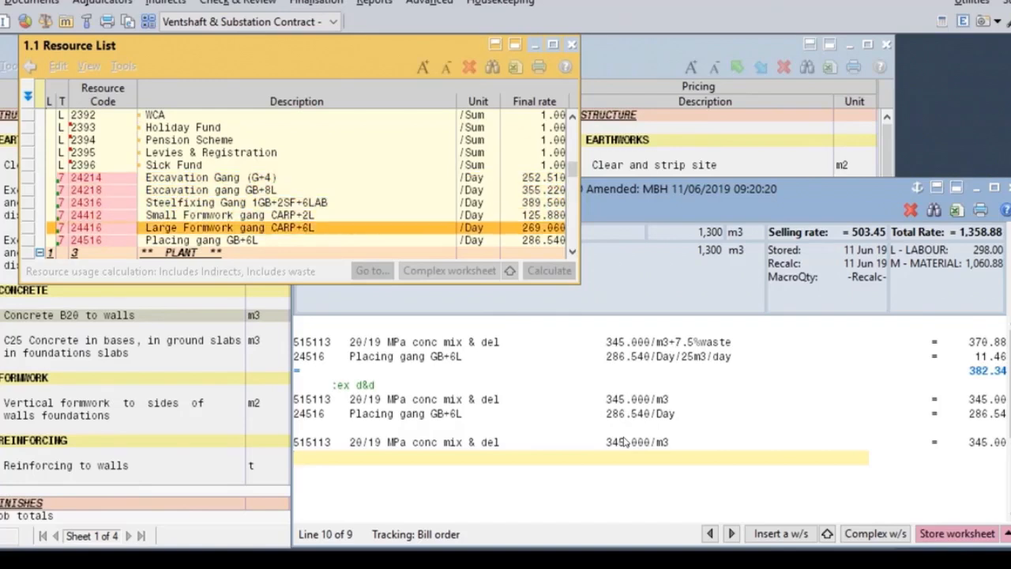
key(Down)
key(Return)
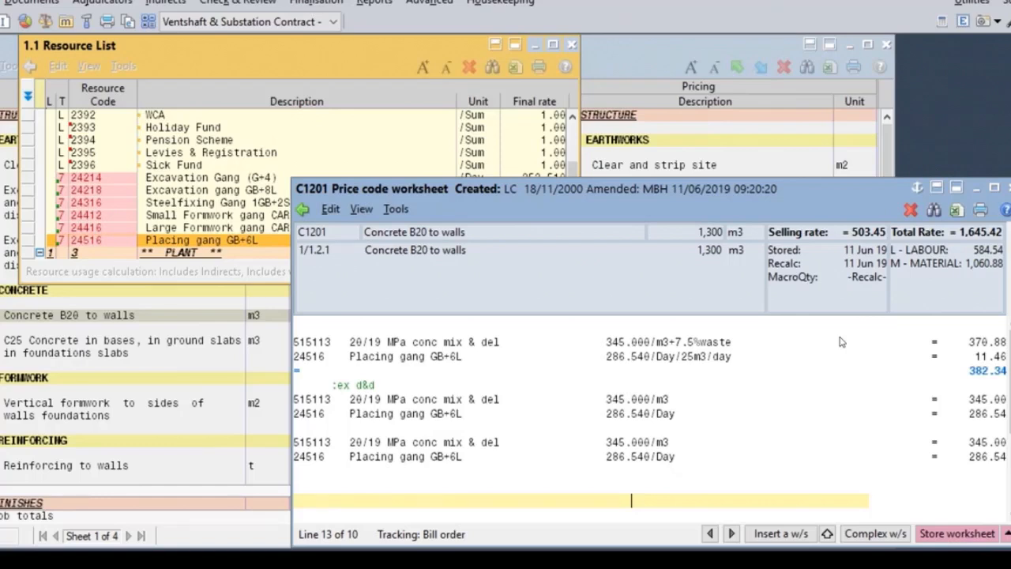
Open the Master Resource List from worksheet line 11 and look through its Preliminaries resources, from Staff down to Offices
click(381, 473)
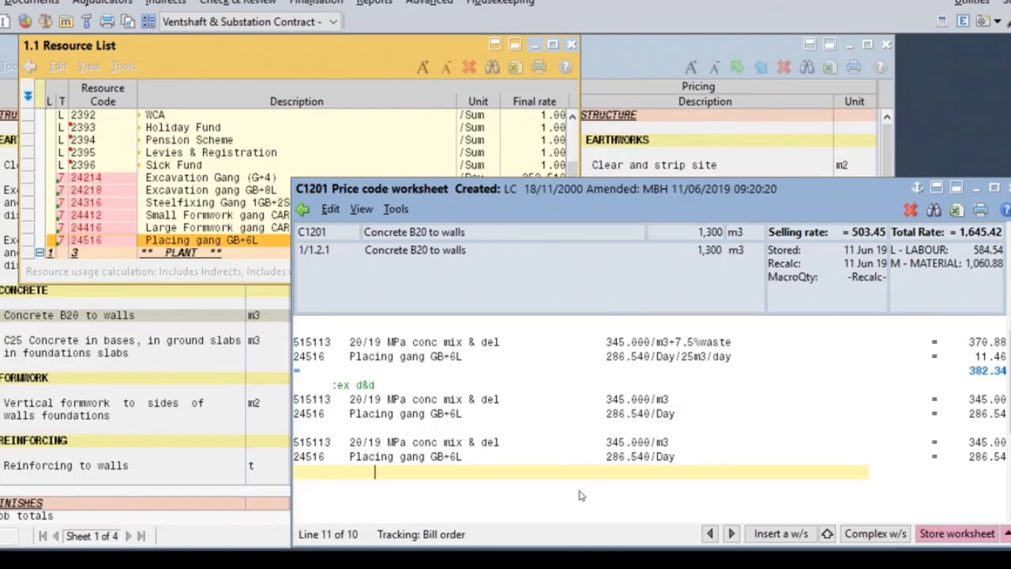
key(F2)
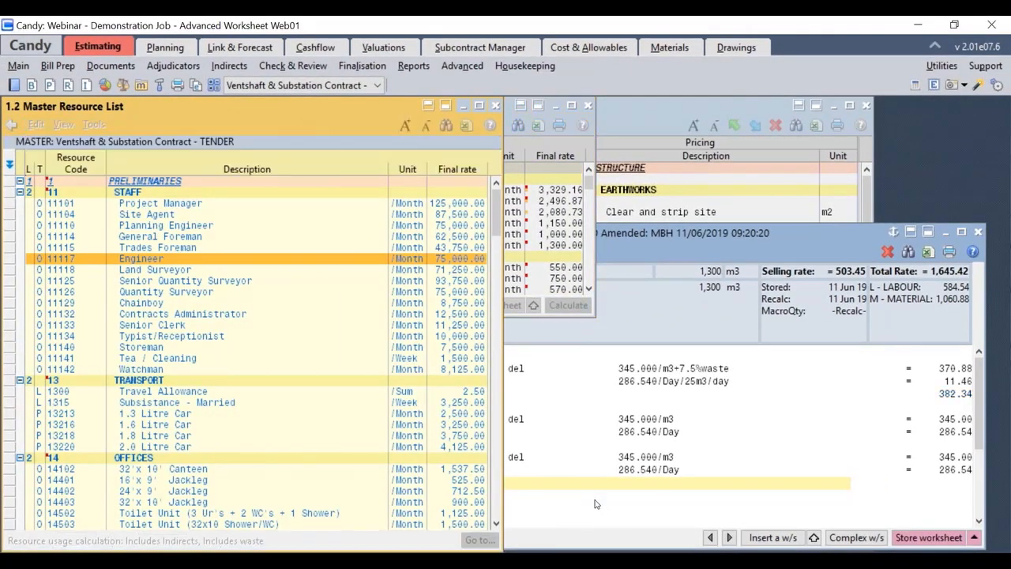
key(Down)
key(Down)
key(Down)
key(Down)
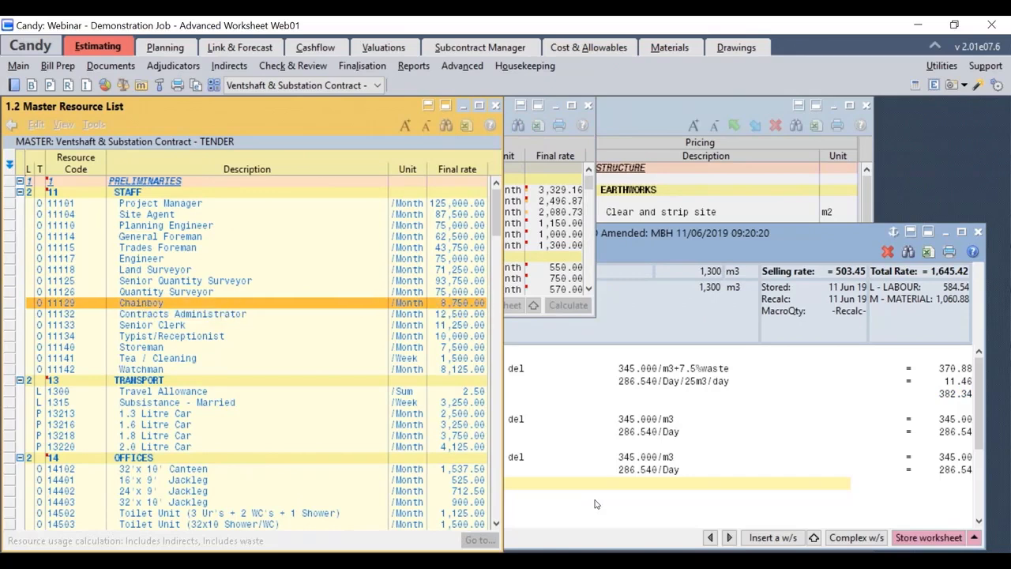
key(Up)
key(Up)
key(Down)
key(Down)
key(Down)
key(Down)
key(Down)
key(Down)
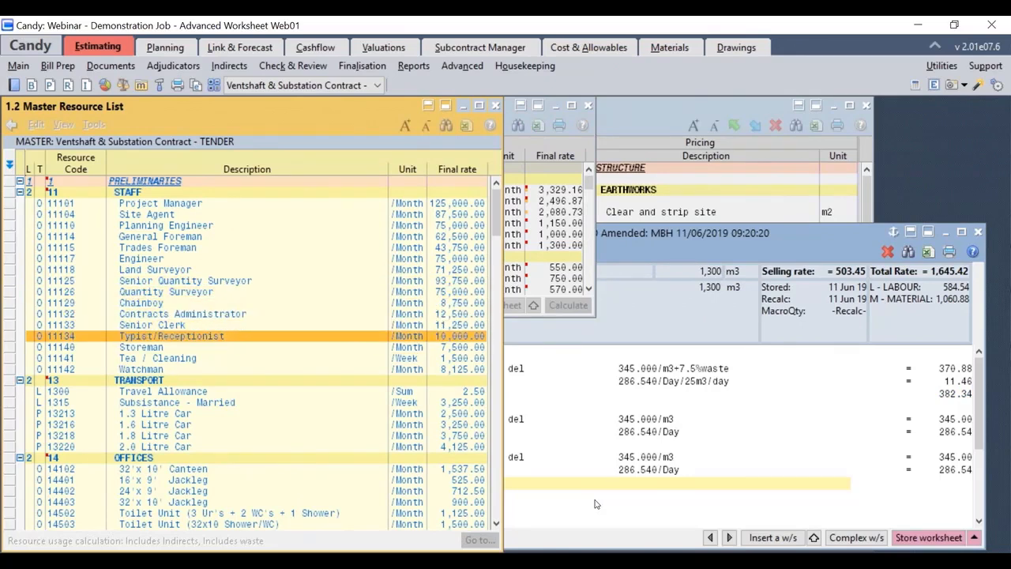
key(Down)
key(Down)
key(Down)
key(Down)
key(Down)
key(Down)
key(Down)
key(Down)
key(Down)
key(Down)
key(Down)
key(Down)
key(Down)
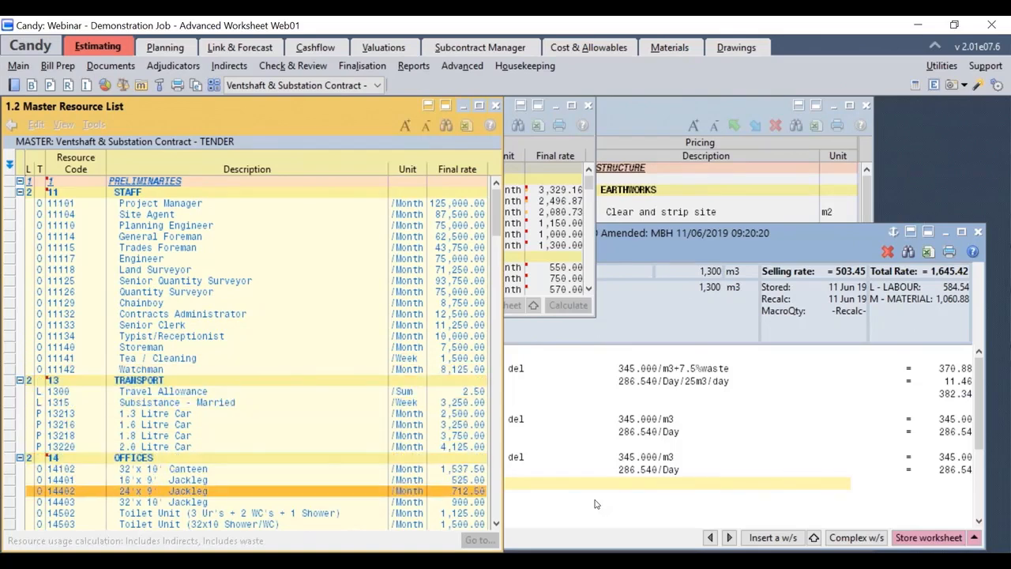
key(Down)
key(Down)
key(Down)
key(Down)
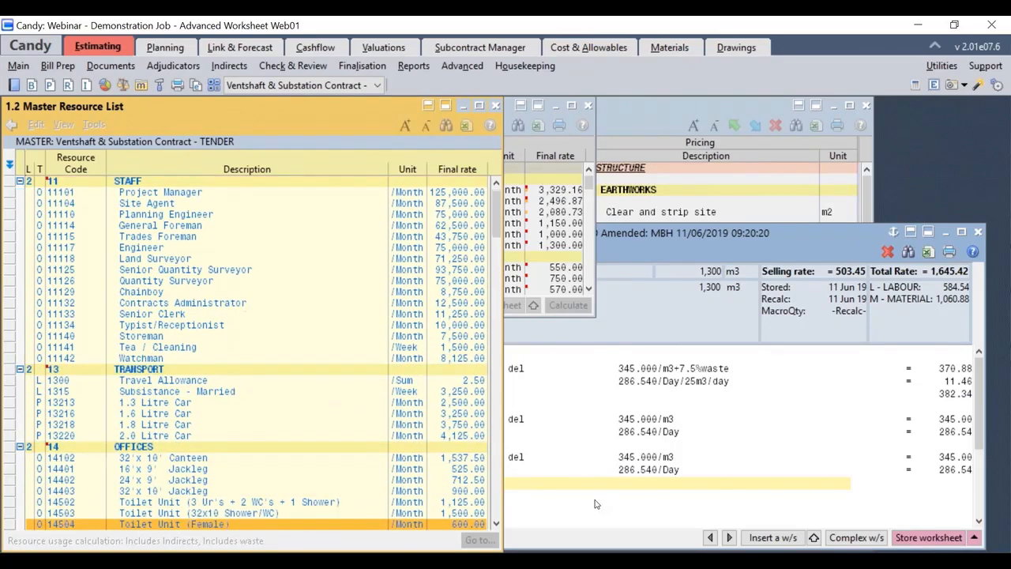
Switch back and forth between the Master Resource List and the Resource List to compare them
key(ctrl+Tab)
key(ctrl+Tab)
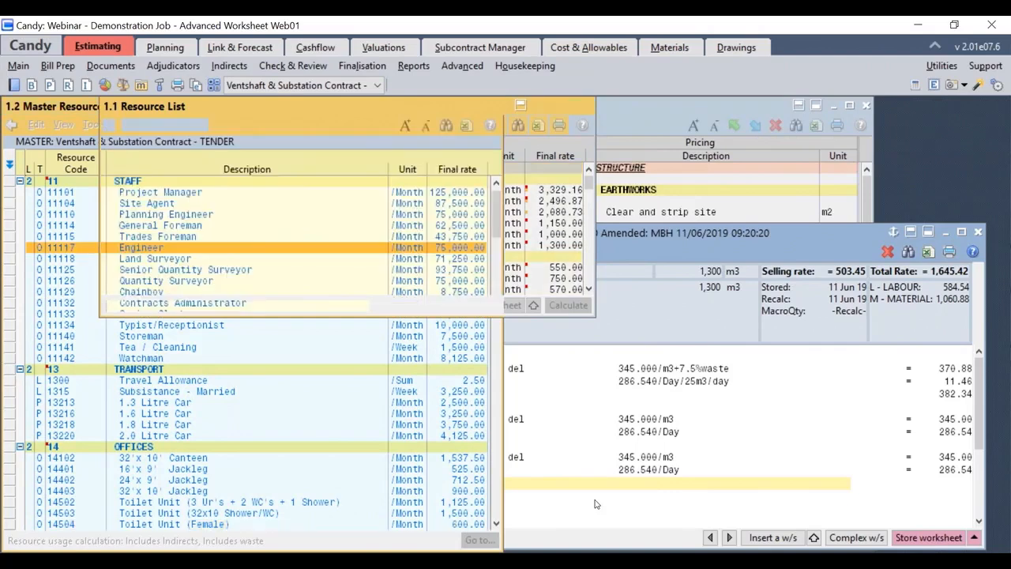
key(ctrl+Tab)
key(ctrl+Tab)
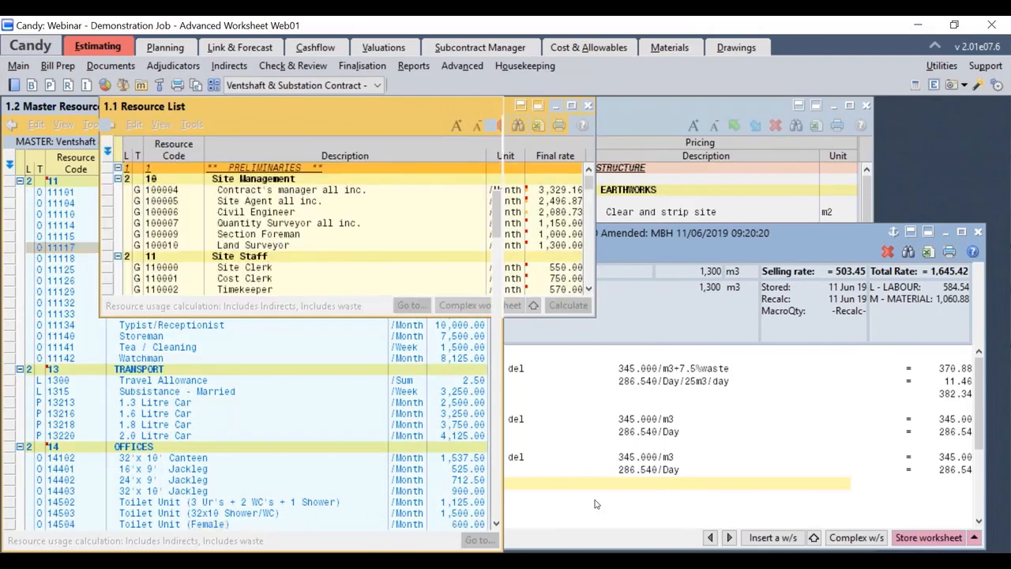
key(ctrl+Tab)
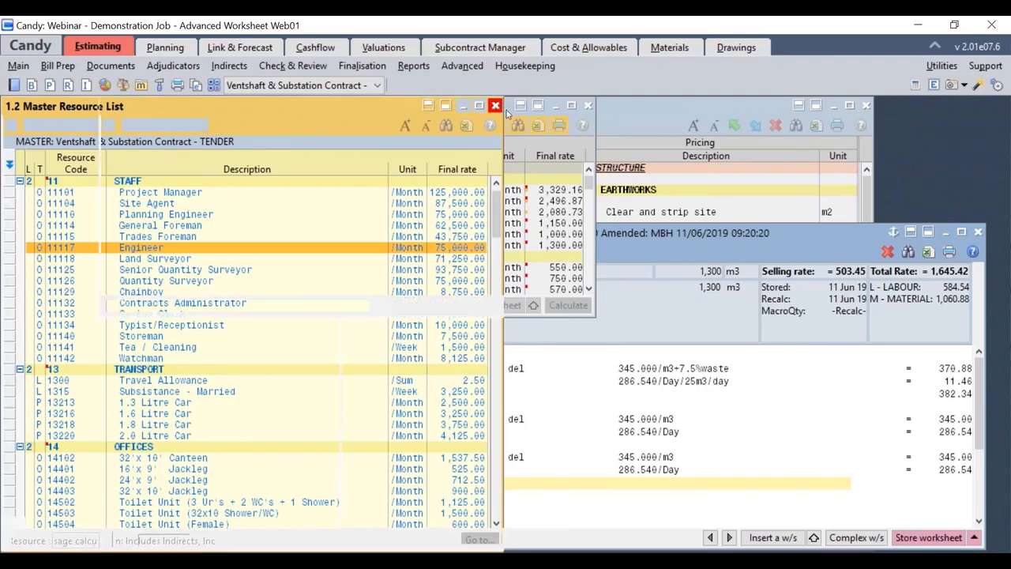
Close both resource lists and store the C1201 price code worksheet, dismissing the selling rate warning
click(496, 105)
click(589, 105)
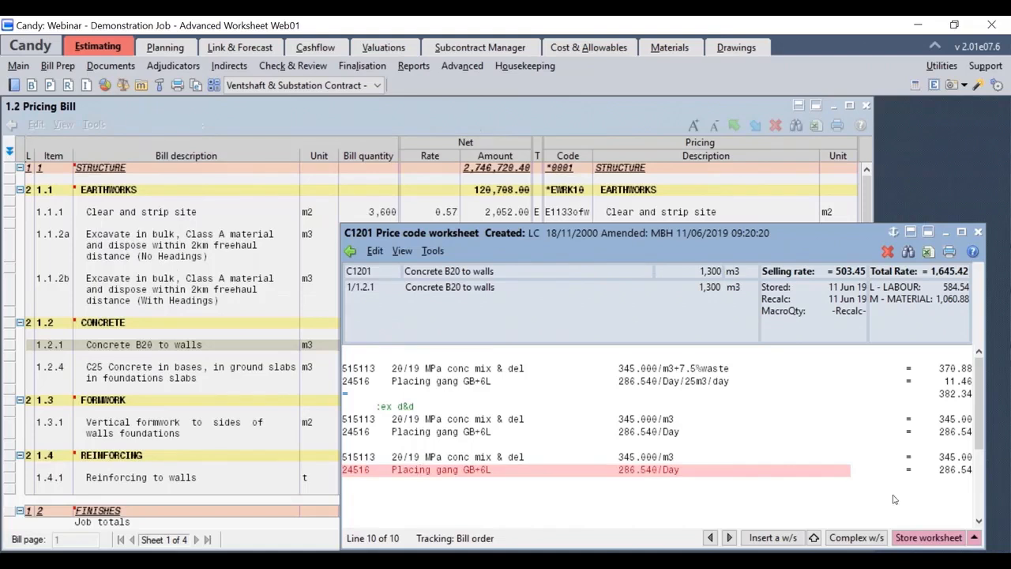
click(929, 537)
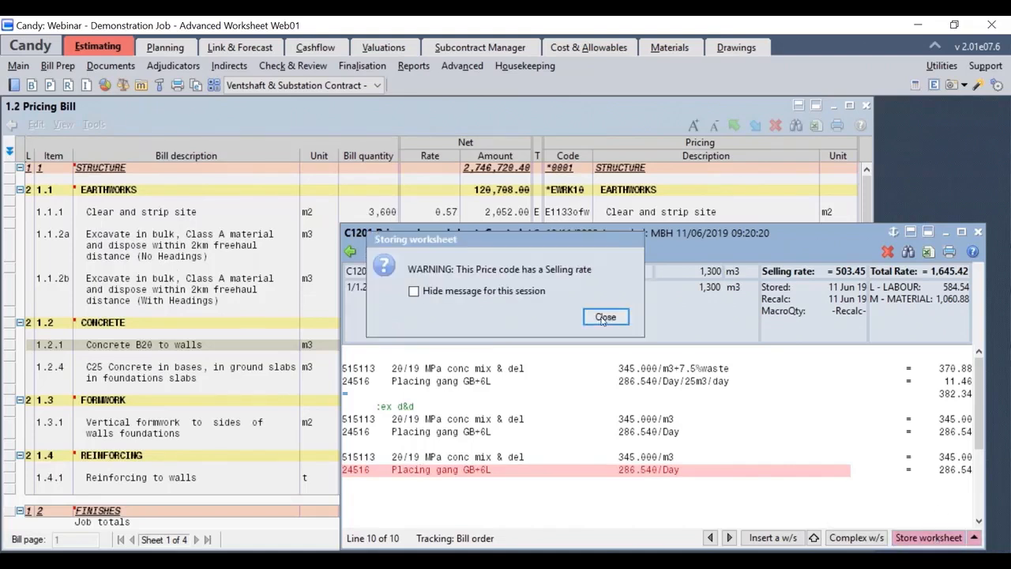
click(605, 316)
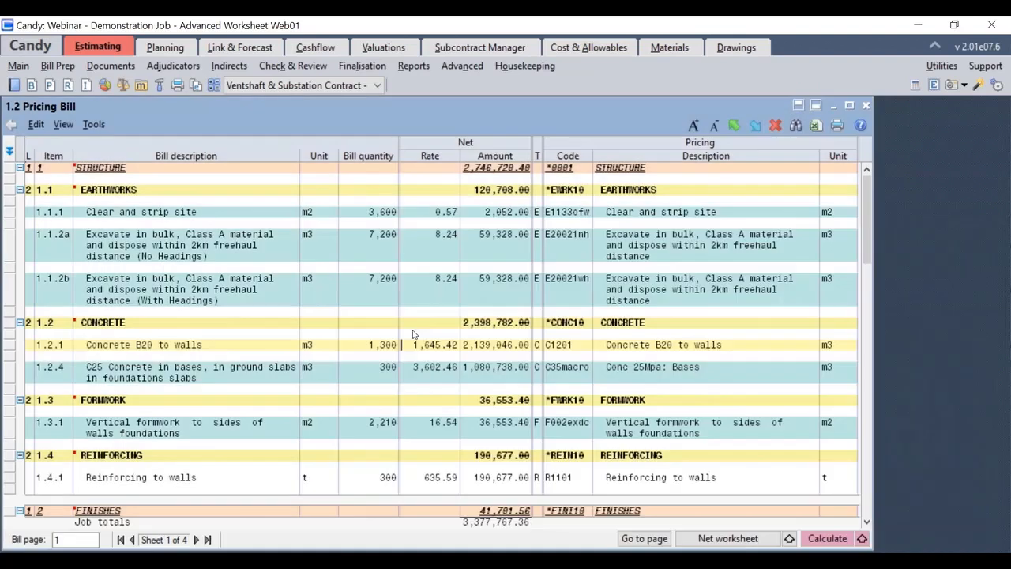
Open the C35macro price code worksheet of bill item 1.2.4, C25 Concrete in bases, in ground slabs in foundations slabs
click(434, 373)
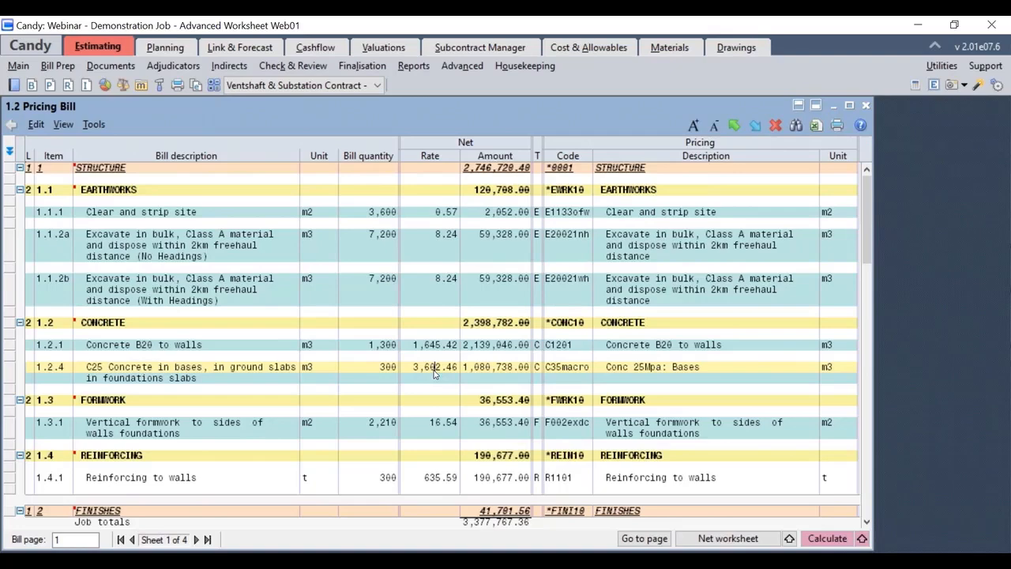
click(429, 411)
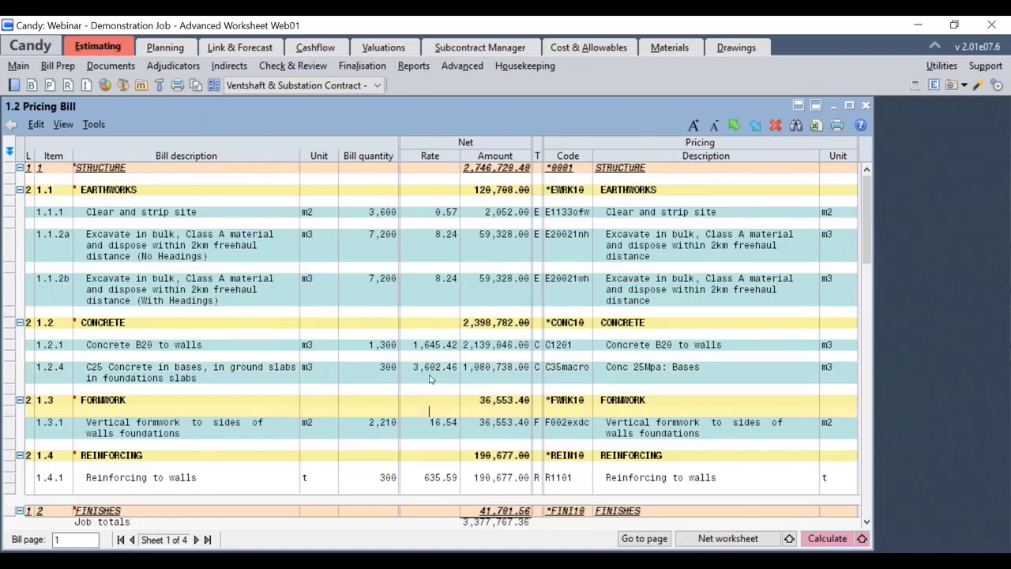
click(434, 368)
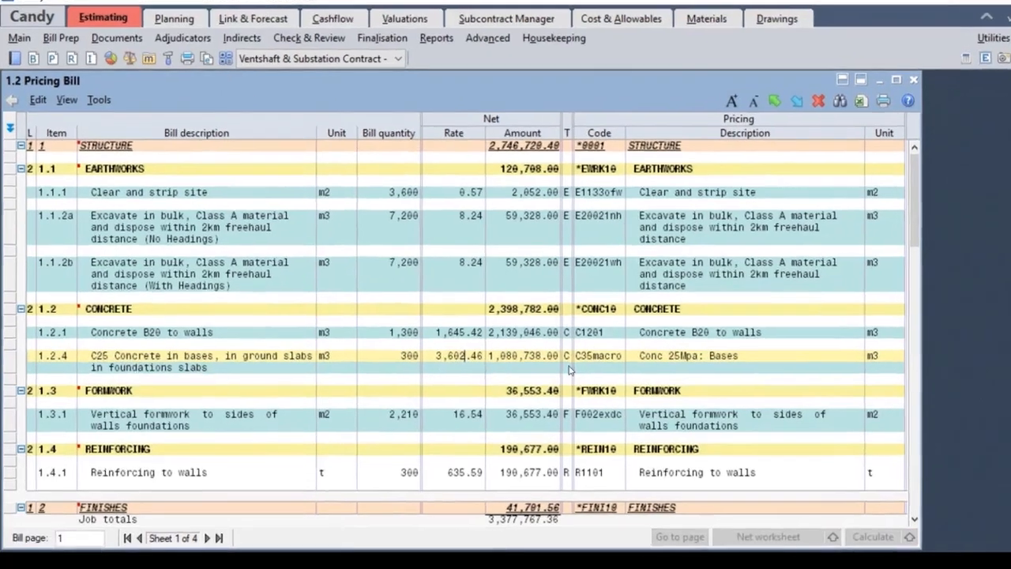
double_click(571, 370)
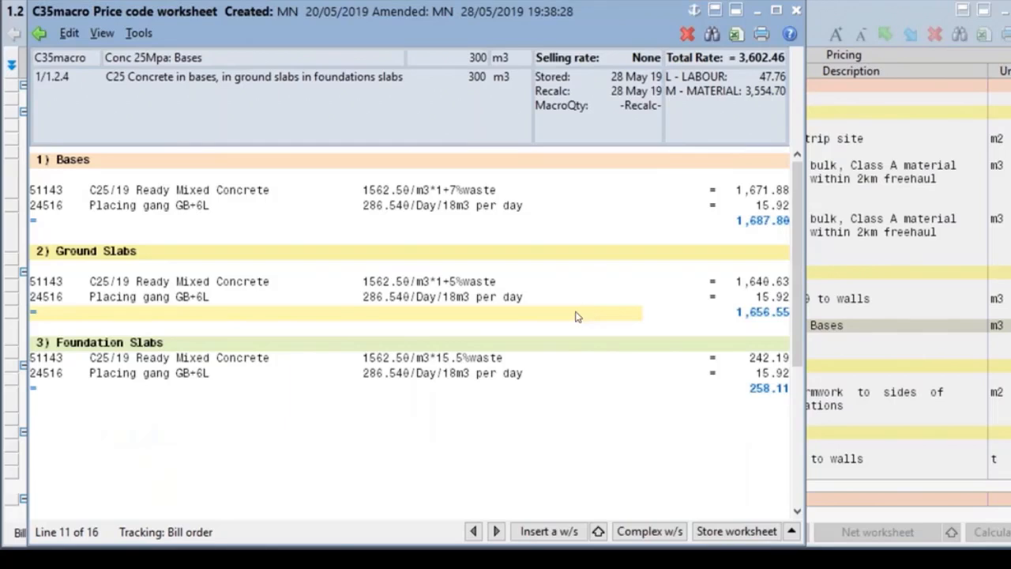
Review the waste and daily output expressions on the concrete and placing gang lines of the C35macro worksheet
click(509, 199)
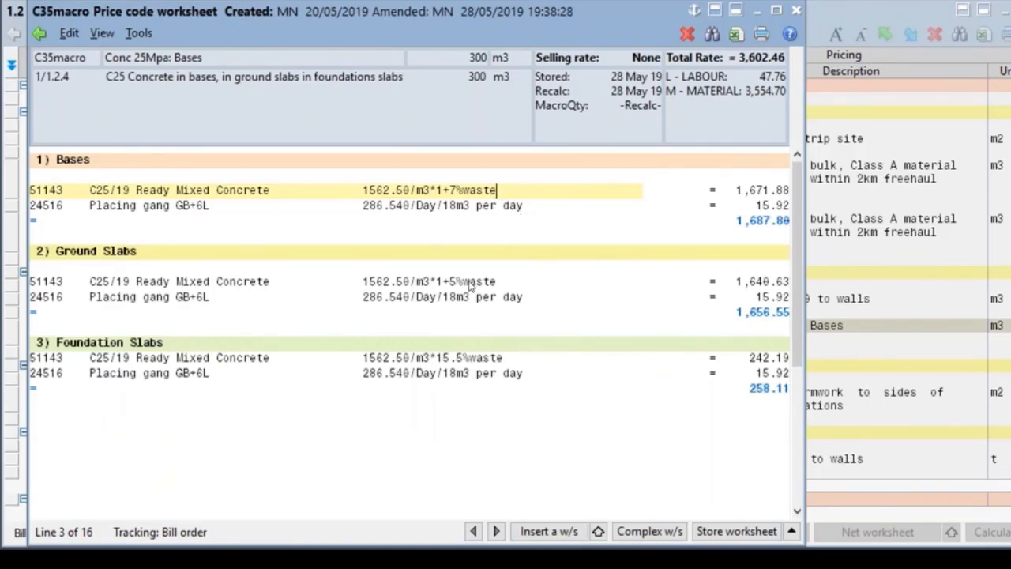
click(469, 284)
click(457, 374)
click(484, 297)
click(485, 210)
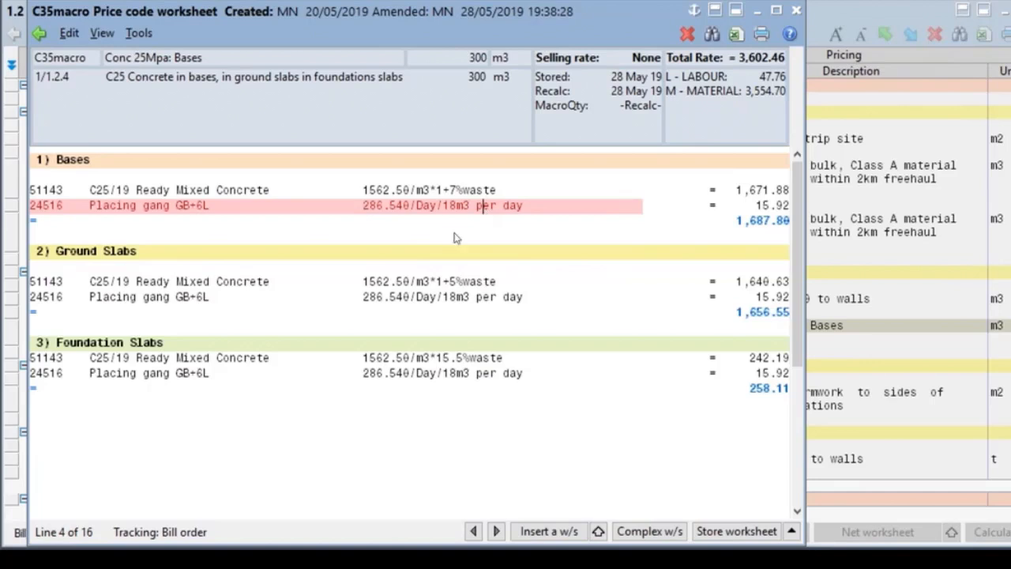
click(463, 237)
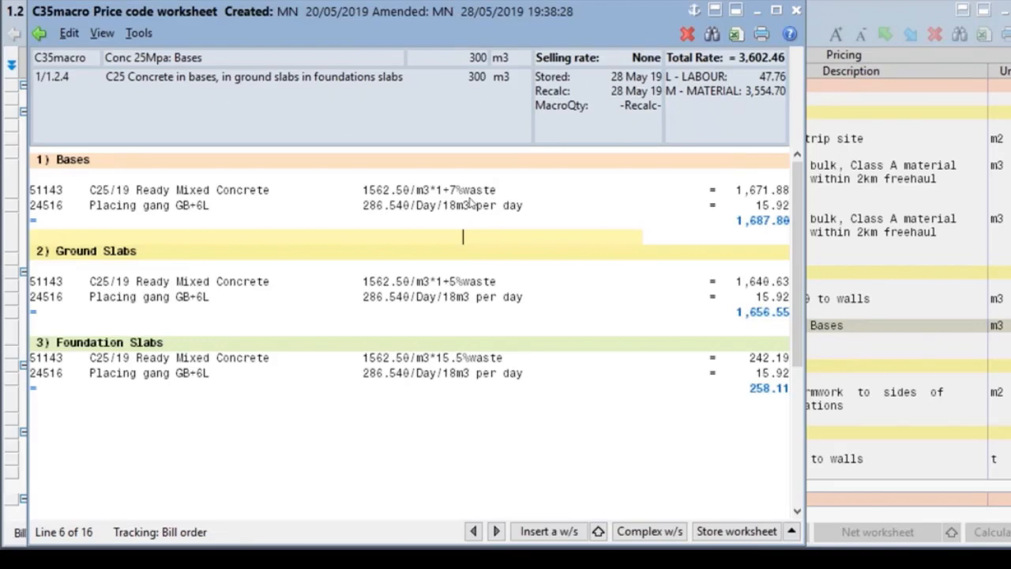
Delete "%waste" from the C25/19 Ready Mixed Concrete calculation under Bases
click(472, 193)
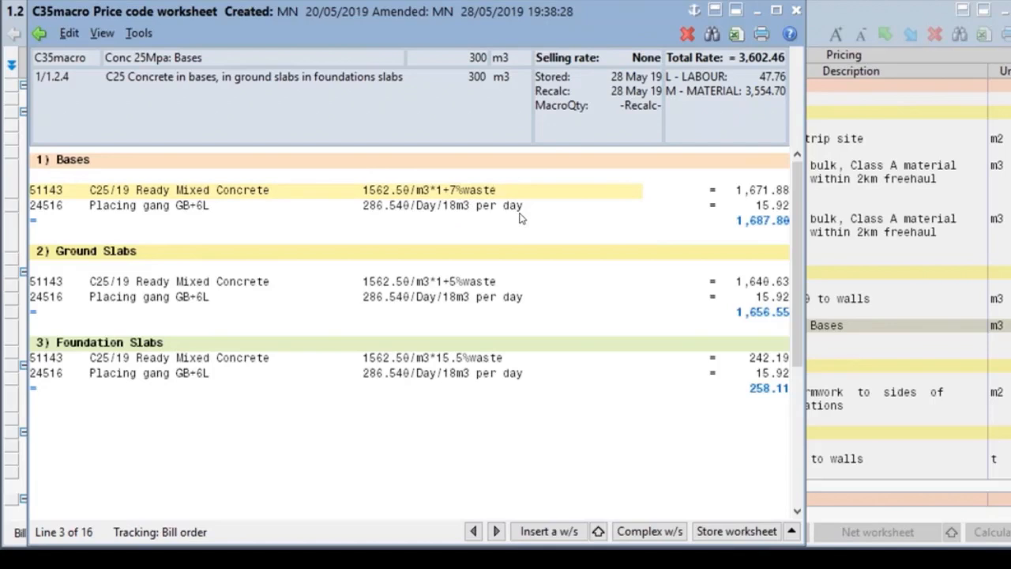
key(BackSpace)
key(BackSpace)
key(BackSpace)
key(BackSpace)
key(BackSpace)
key(BackSpace)
Delete "+5%waste" from the C25/19 Ready Mixed Concrete calculation under Ground Slabs, leaving 1562.50/m3*1
click(504, 282)
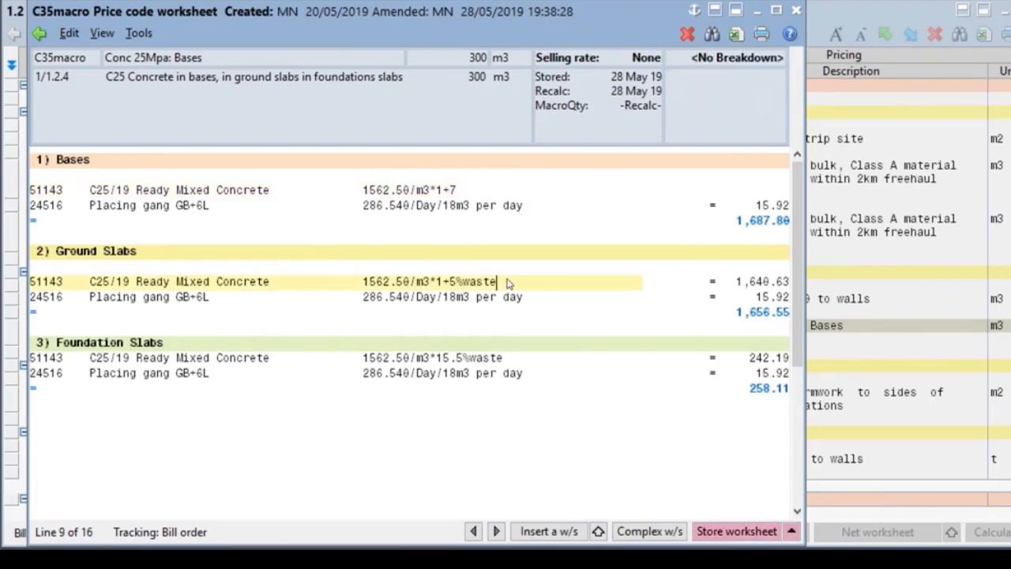
key(BackSpace)
key(BackSpace)
key(BackSpace)
key(BackSpace)
key(BackSpace)
key(BackSpace)
key(BackSpace)
Dismiss the worksheet error and delete "*1+7" from the Bases concrete calculation, leaving 1562.50/m3
click(463, 193)
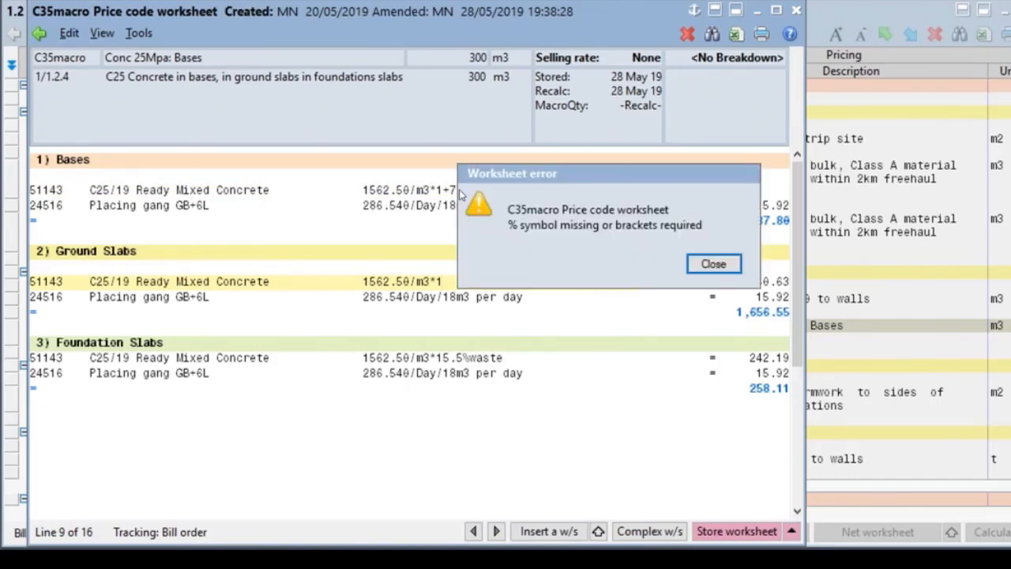
click(713, 264)
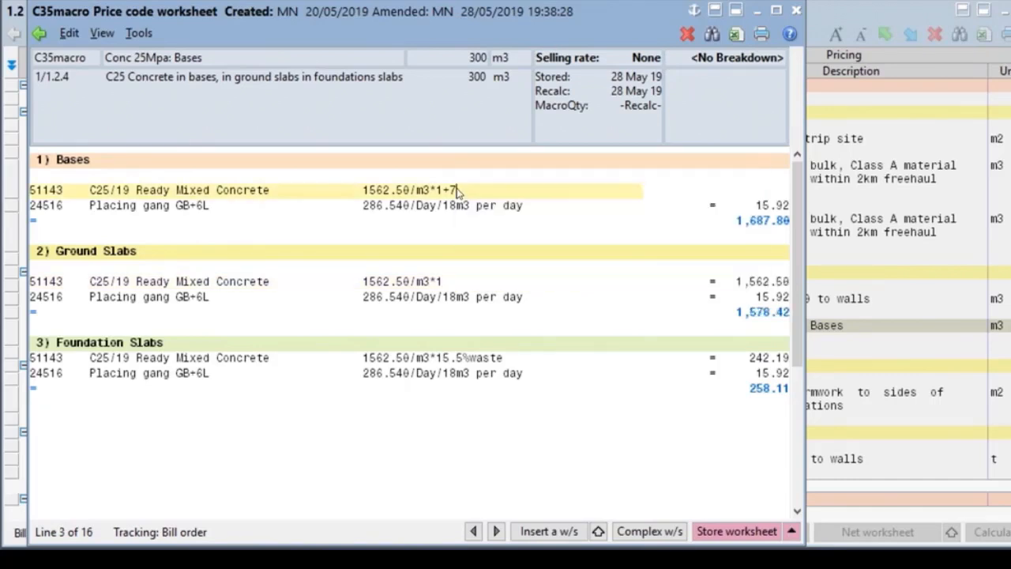
key(BackSpace)
key(BackSpace)
key(BackSpace)
key(BackSpace)
click(430, 323)
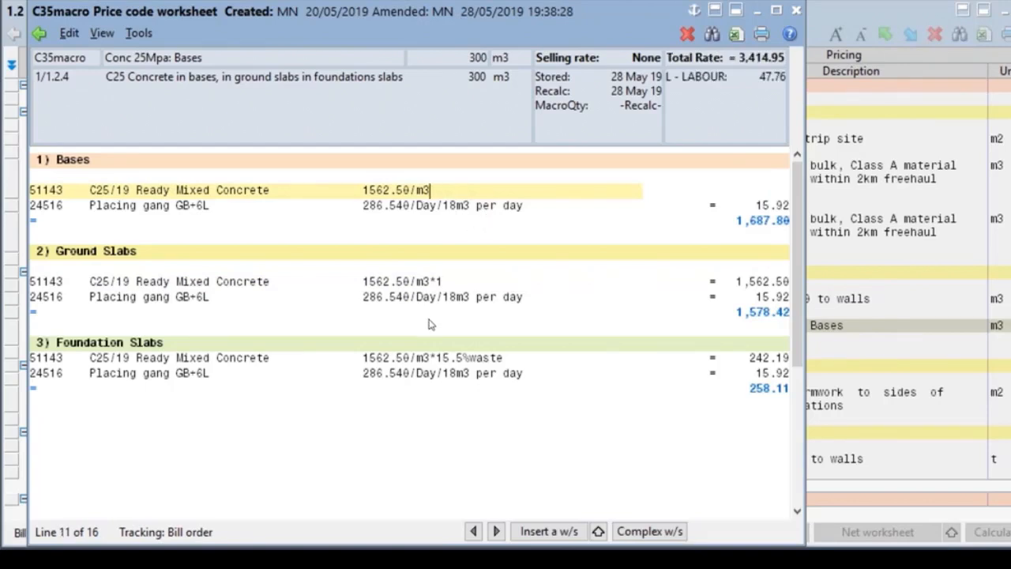
Change the C25/19 Ready Mixed Concrete calculation under Foundation Slabs to 1562.50/m3*15
click(491, 355)
key(BackSpace)
key(BackSpace)
key(BackSpace)
key(BackSpace)
key(BackSpace)
key(BackSpace)
key(BackSpace)
key(BackSpace)
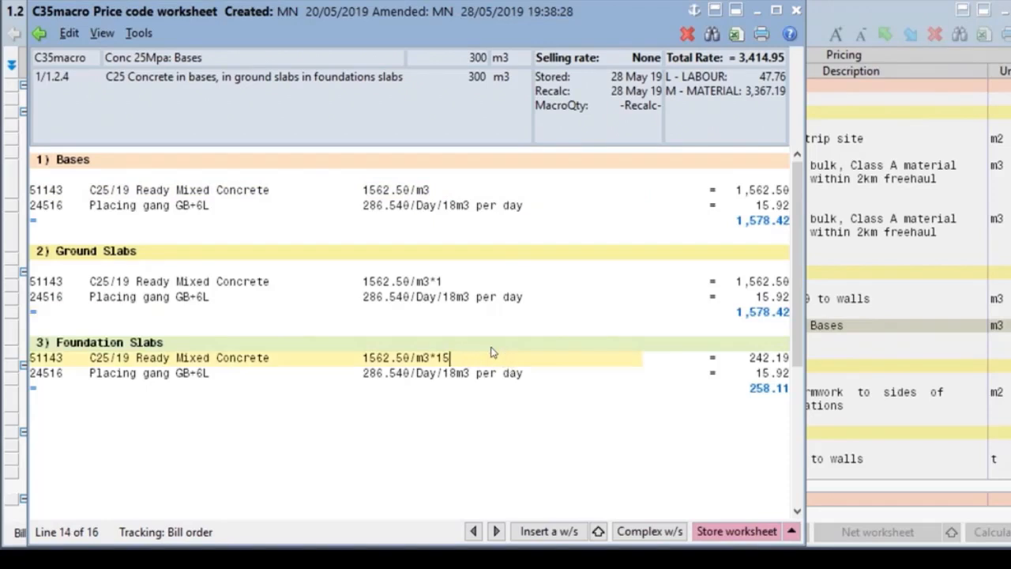
key(BackSpace)
key(BackSpace)
key(BackSpace)
text(*15)
key(Return)
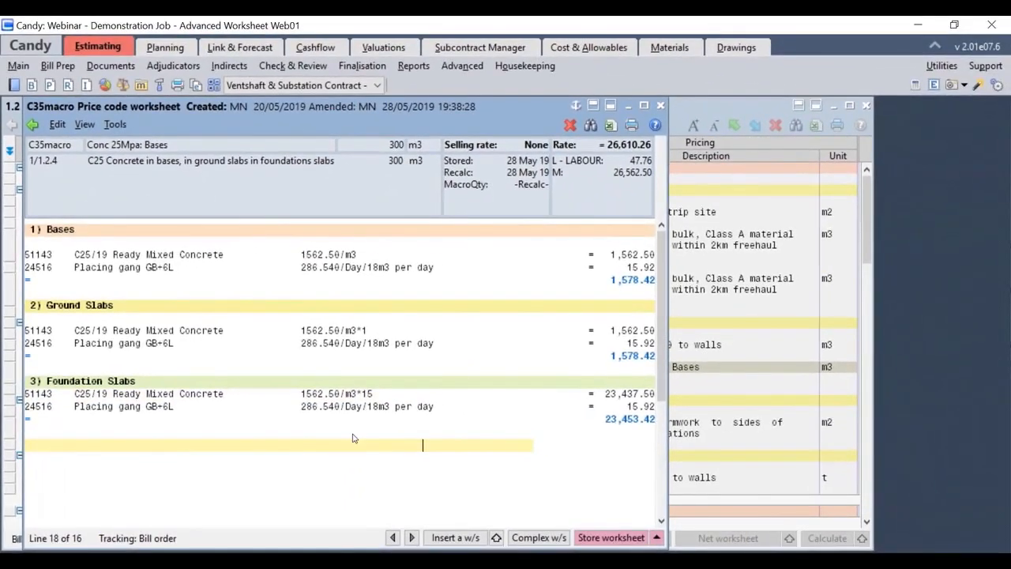
View the macro key assignments in the system preferences and close the preferences again
click(997, 86)
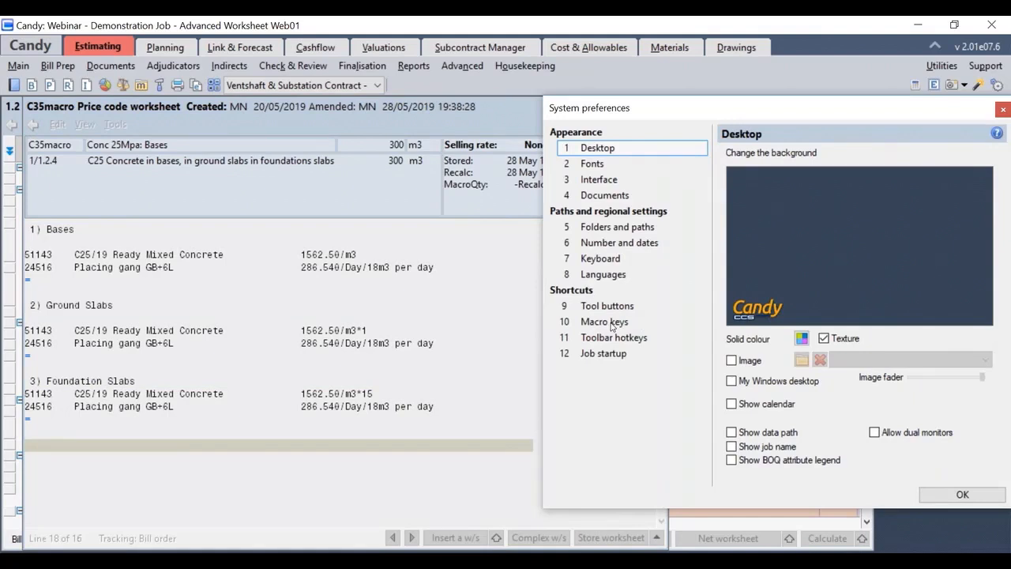
click(612, 324)
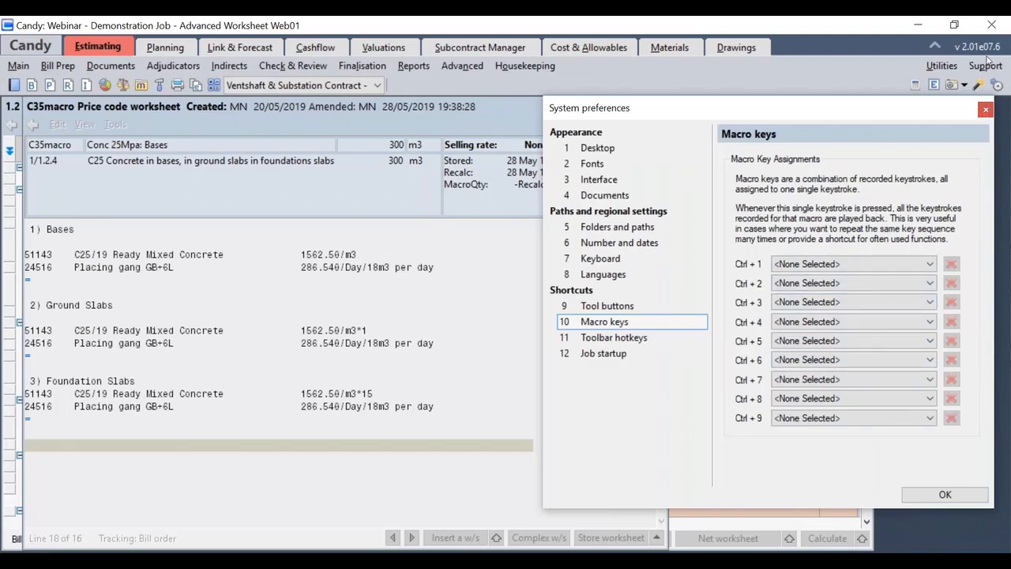
click(984, 111)
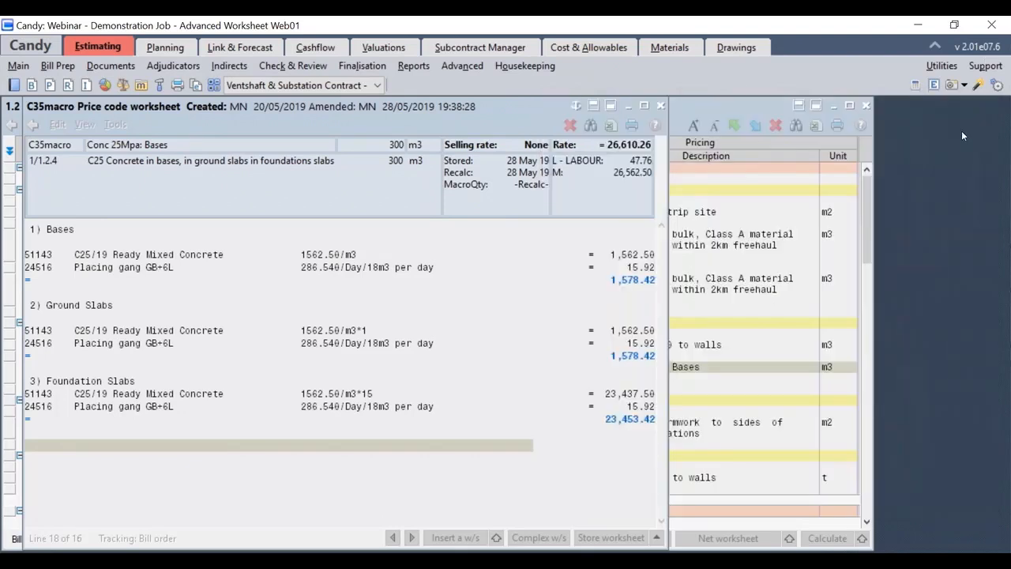
Try to record a CTRL+1 macro key for the waste text, starting after 1562.50/m3 in the Bases concrete calculation
click(388, 318)
click(371, 256)
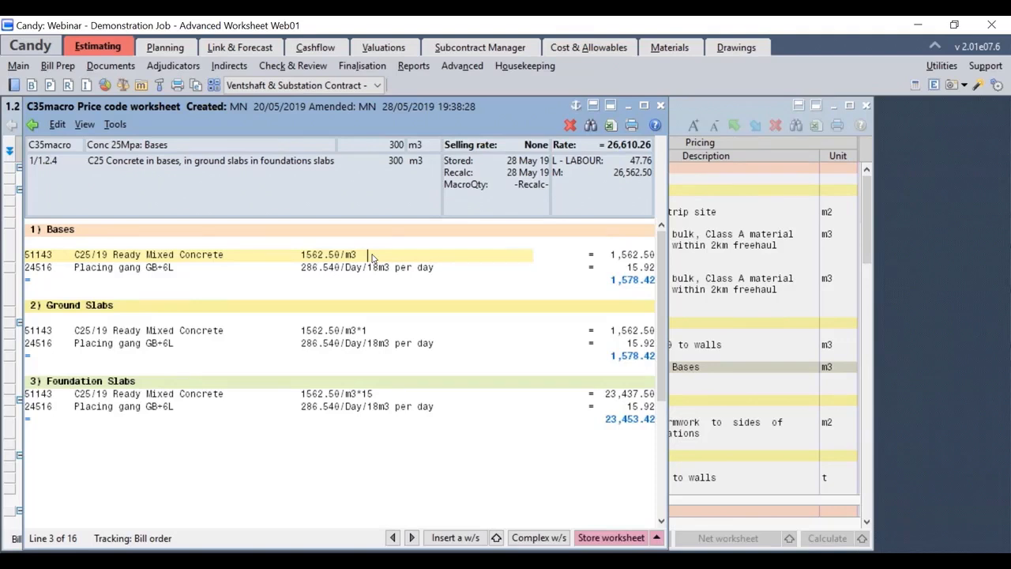
key(ctrl+1)
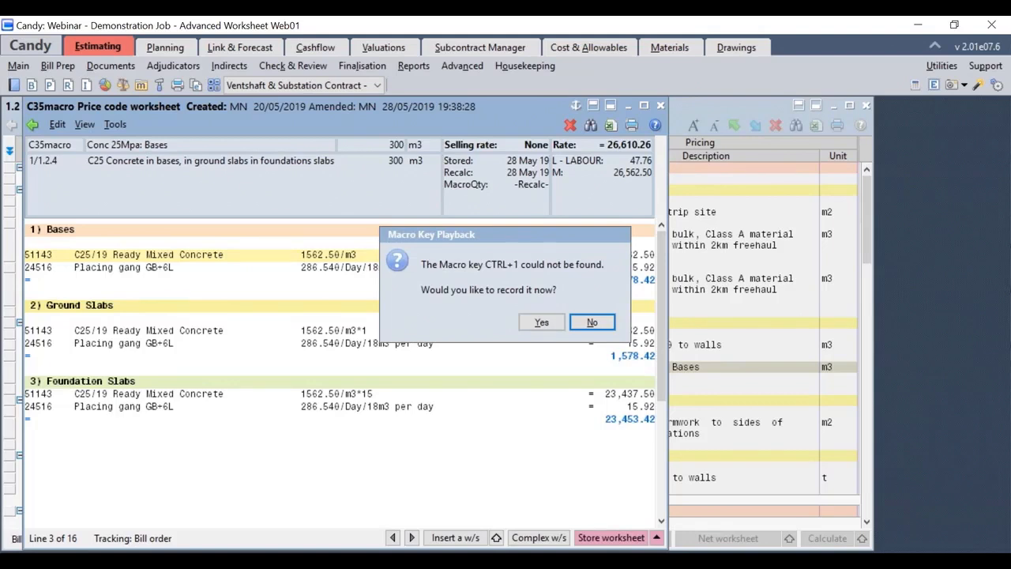
click(542, 322)
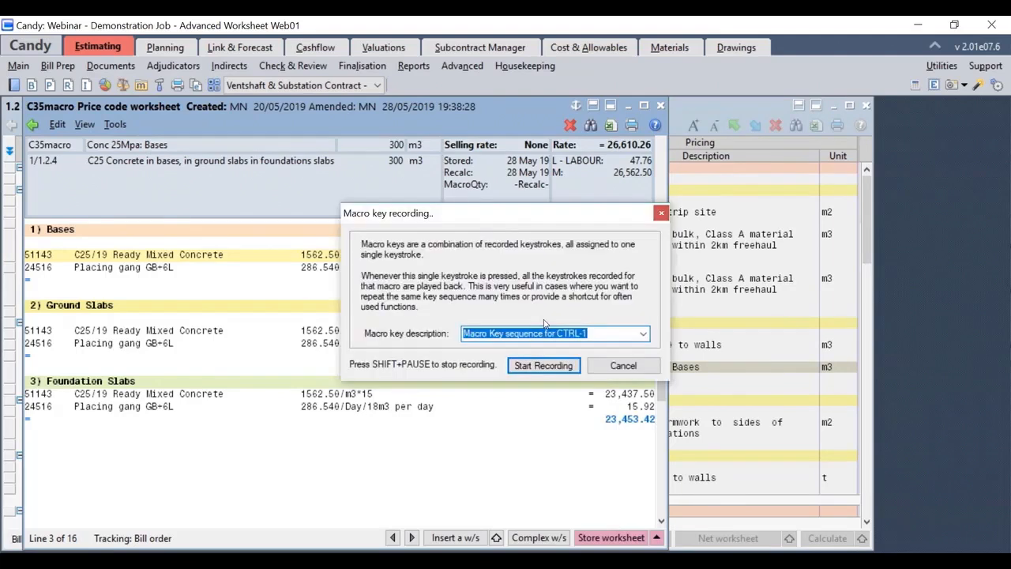
click(544, 365)
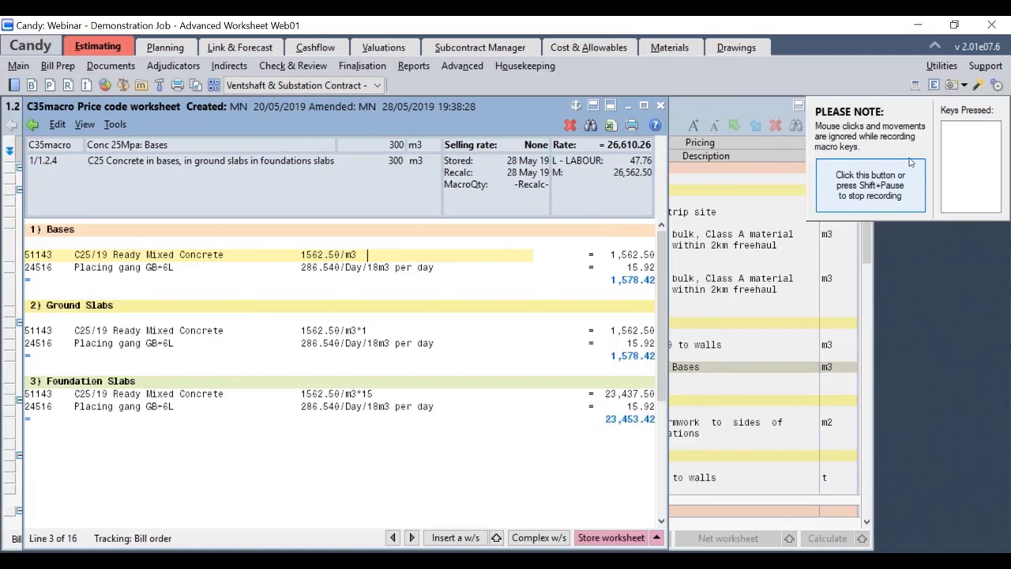
key(shift)
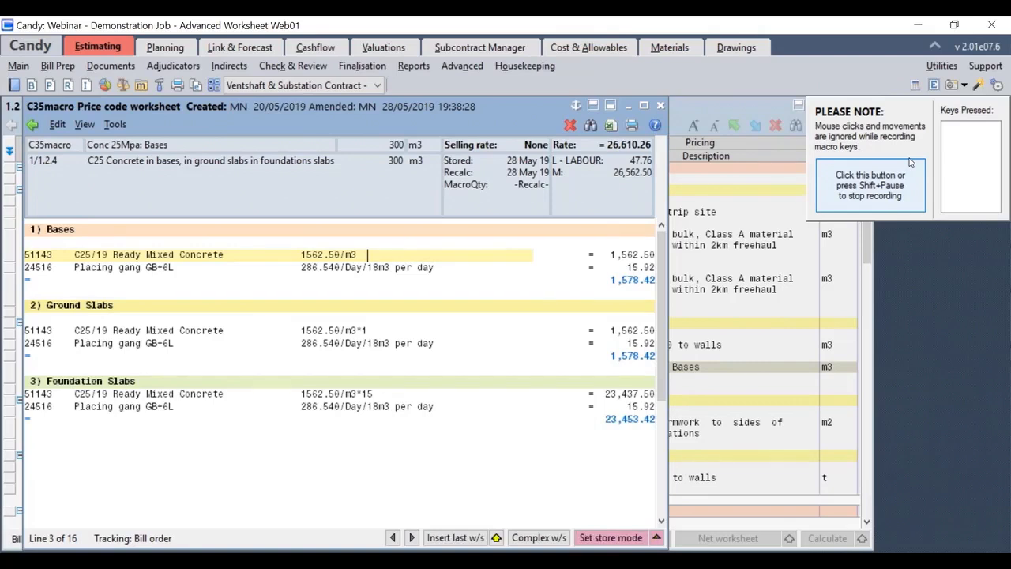
text(%)
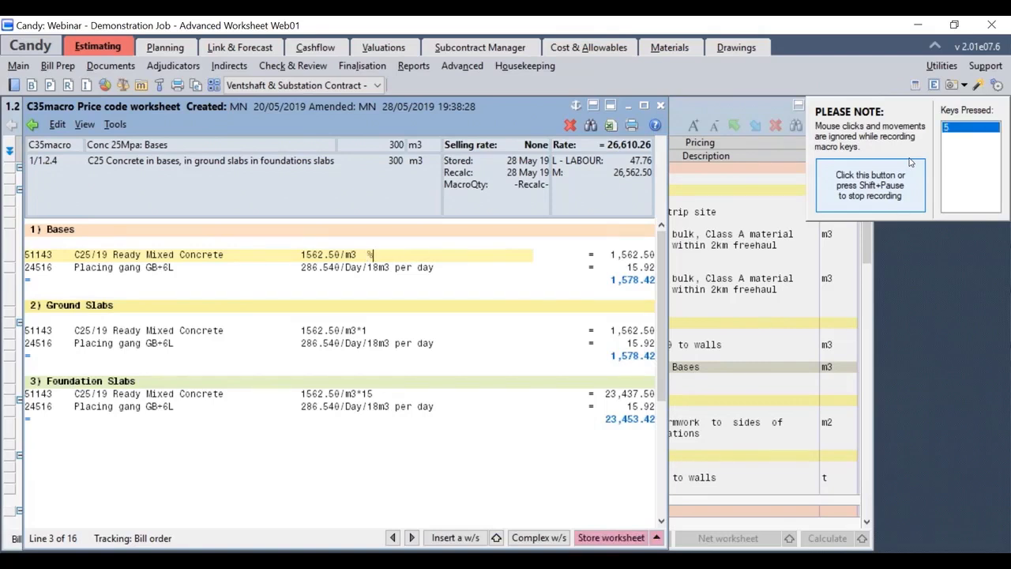
text(W)
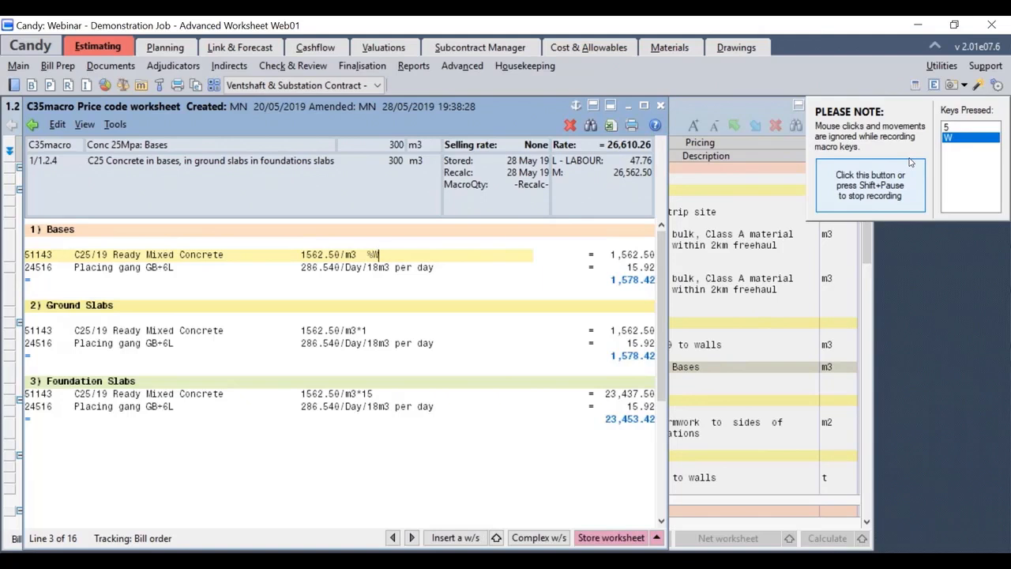
key(Caps_Lock)
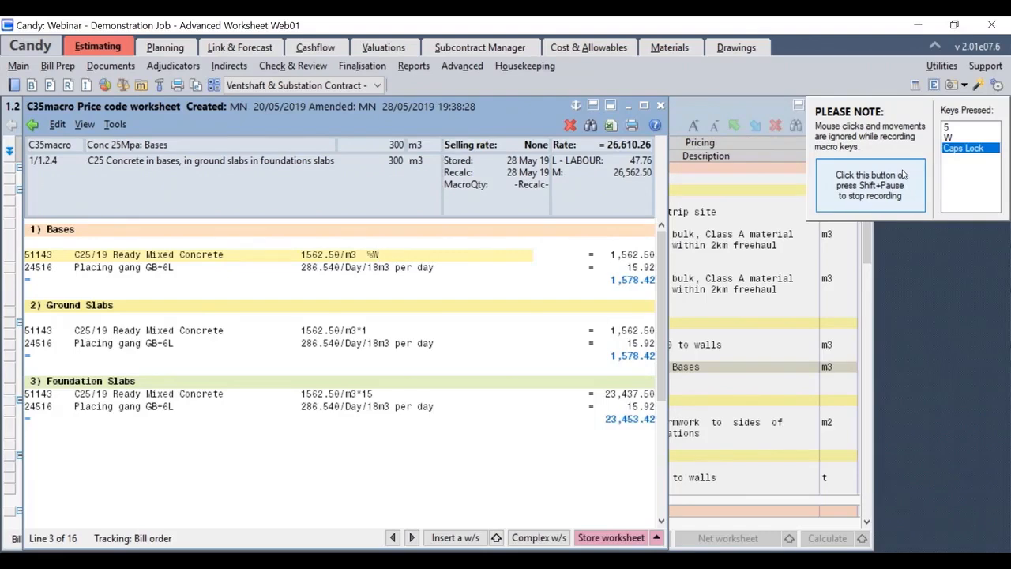
key(Escape)
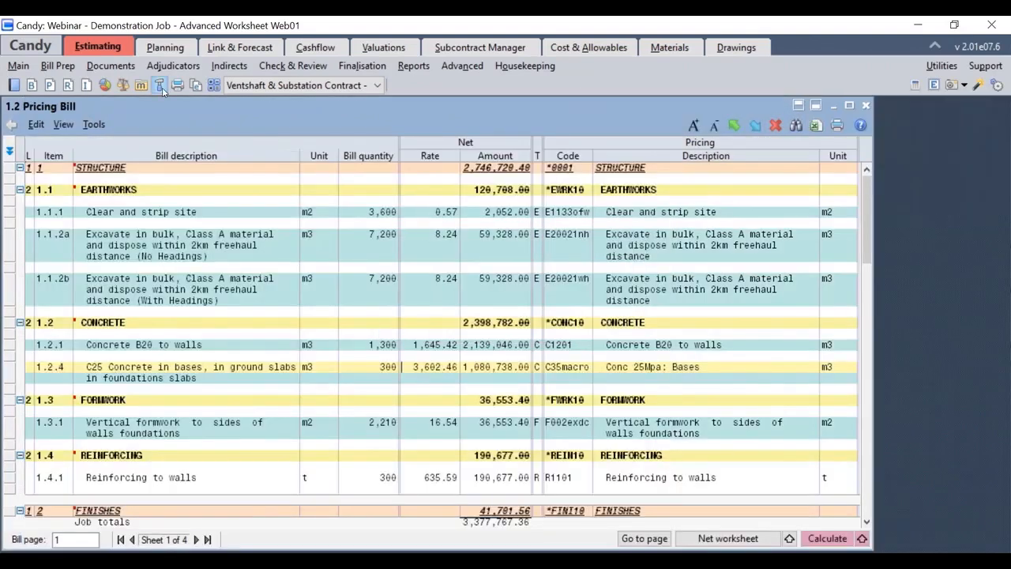
Reset the Ctrl + 1 macro key assignment to <None Selected> and delete "%W" from the Bases concrete calculation in the C35macro worksheet
click(161, 85)
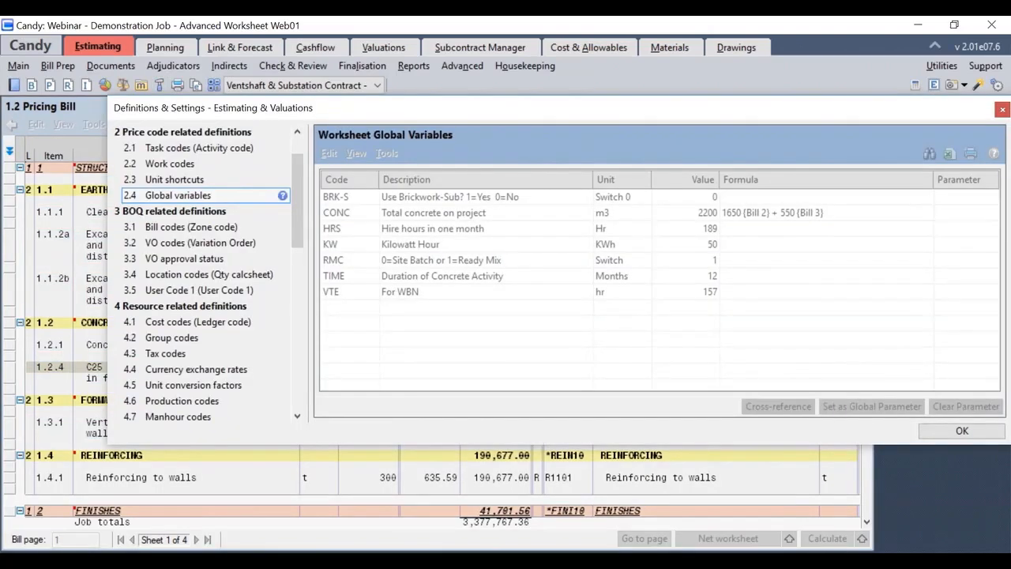
click(1002, 110)
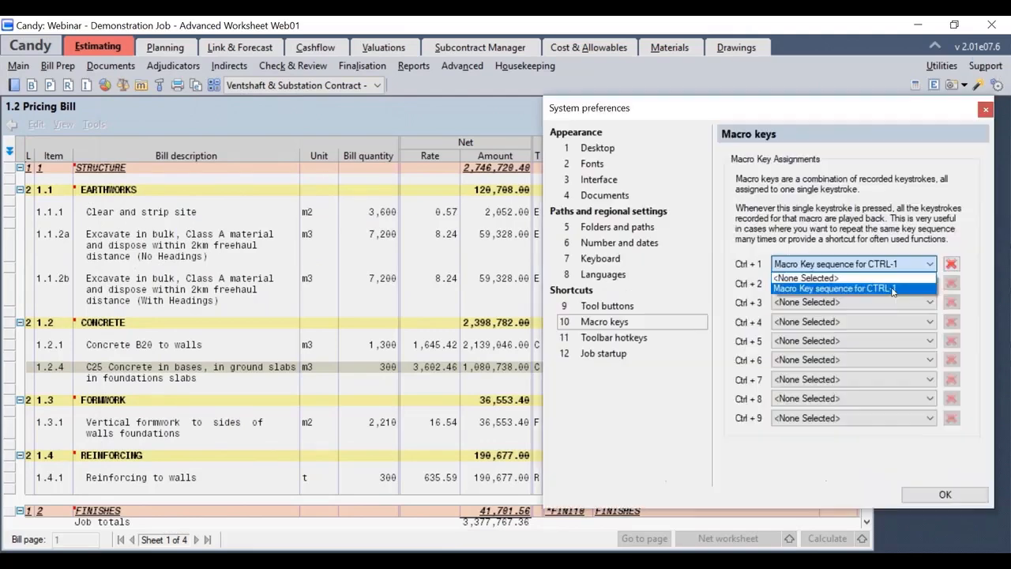
click(809, 278)
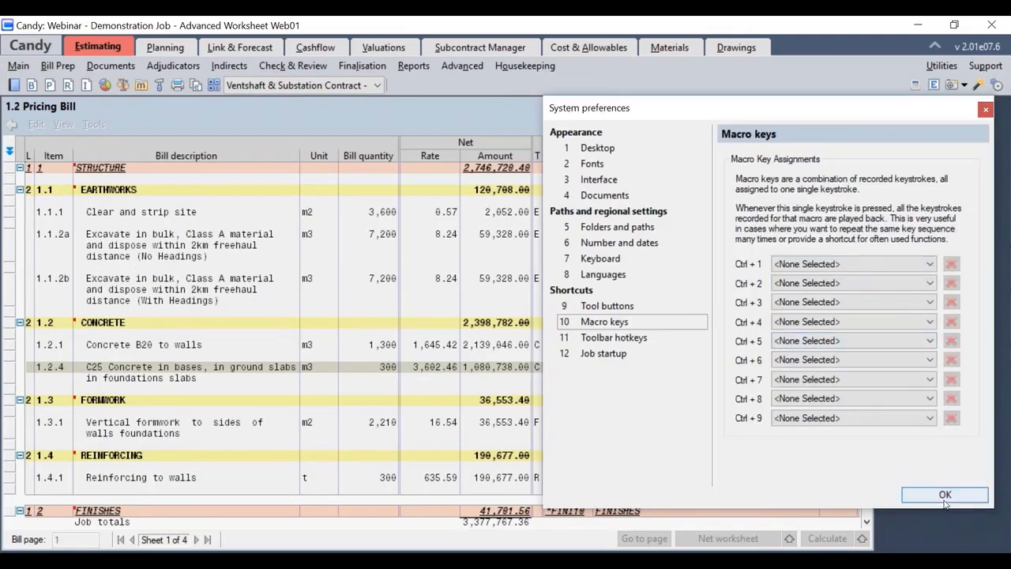
click(945, 496)
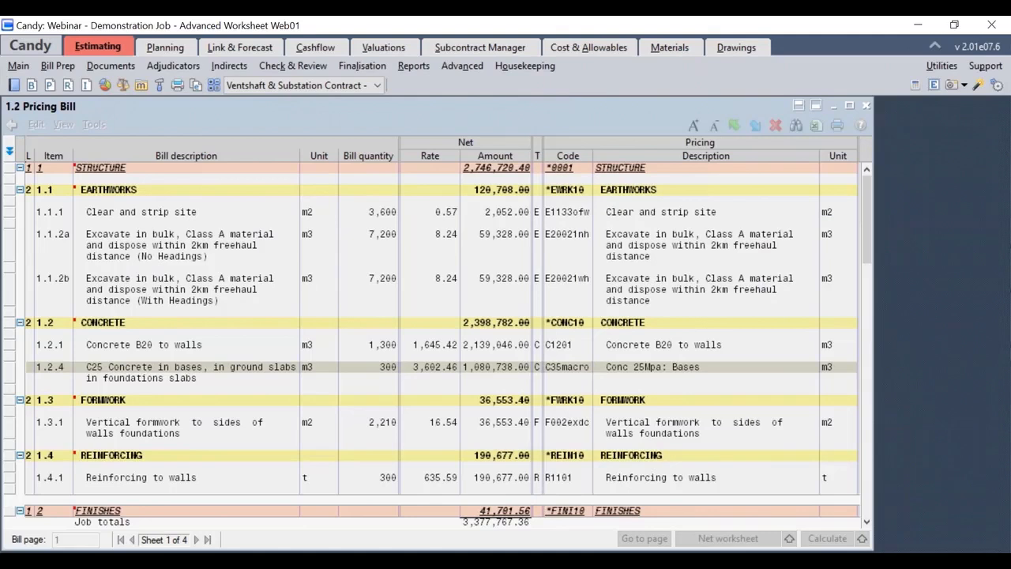
double_click(441, 367)
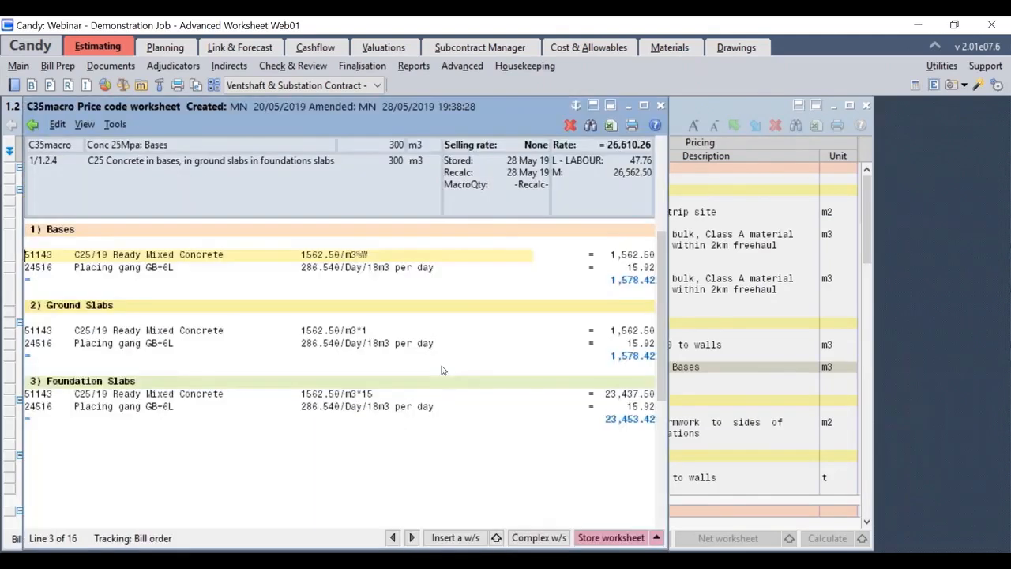
key(BackSpace)
key(BackSpace)
Record the CTRL+1 macro key with the text "%waste" at the end of the Bases concrete calculation
key(ctrl+1)
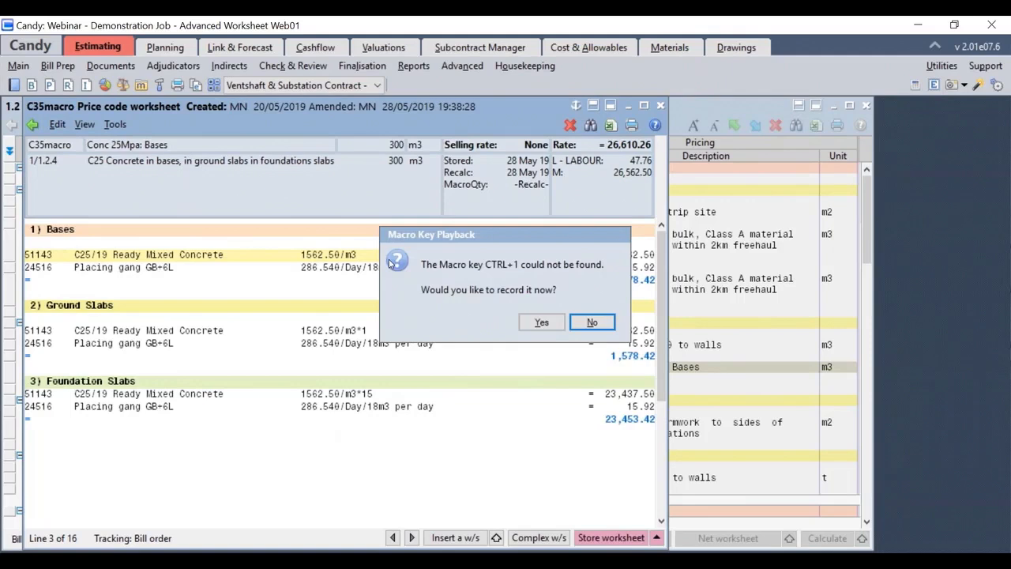
click(540, 322)
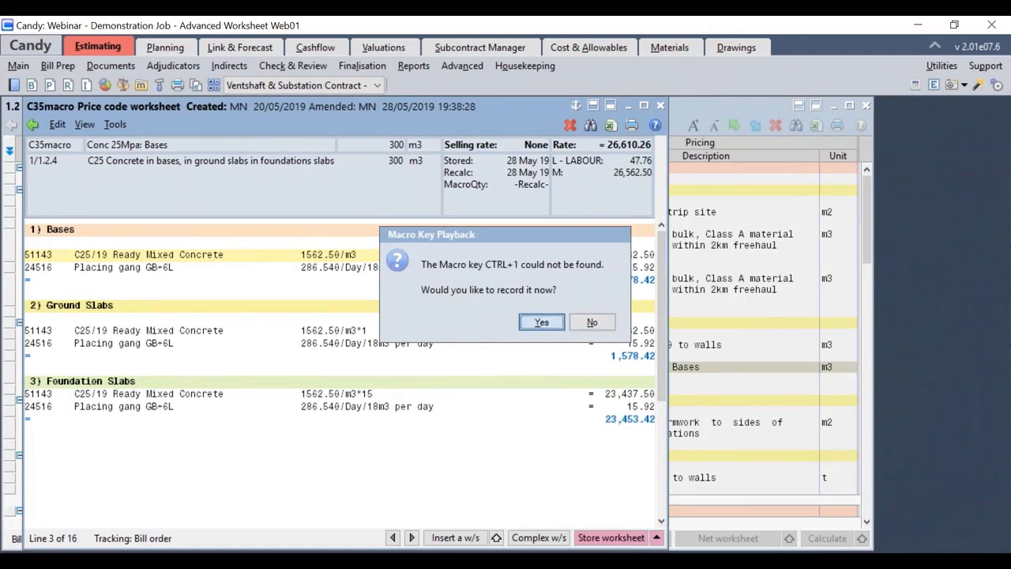
click(541, 323)
click(542, 368)
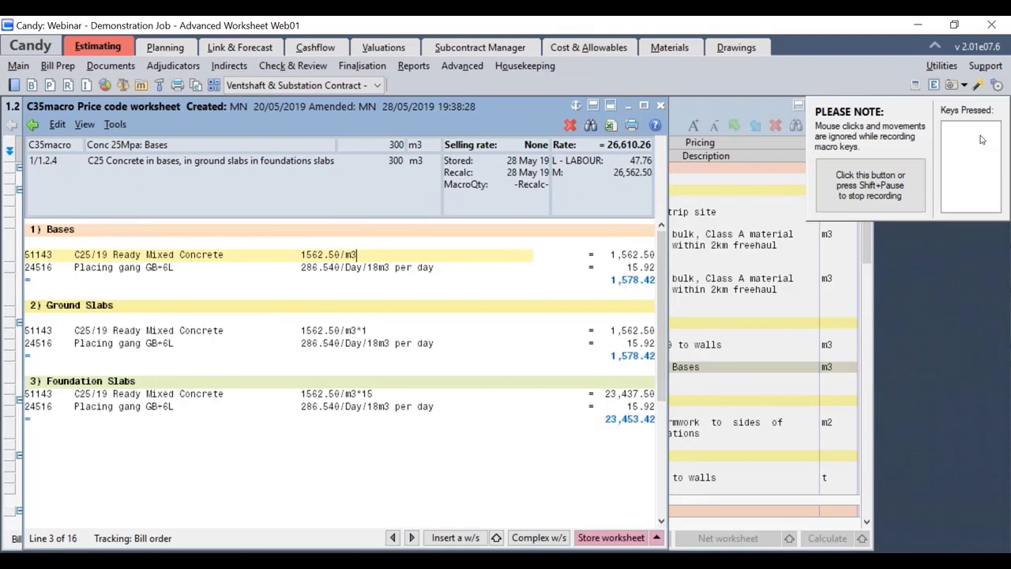
text(%was)
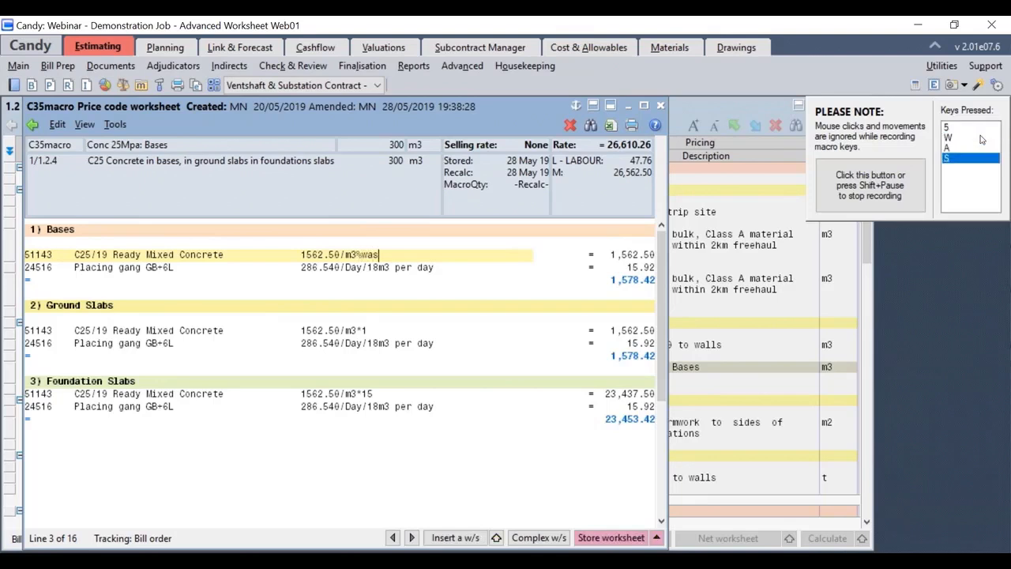
text(te)
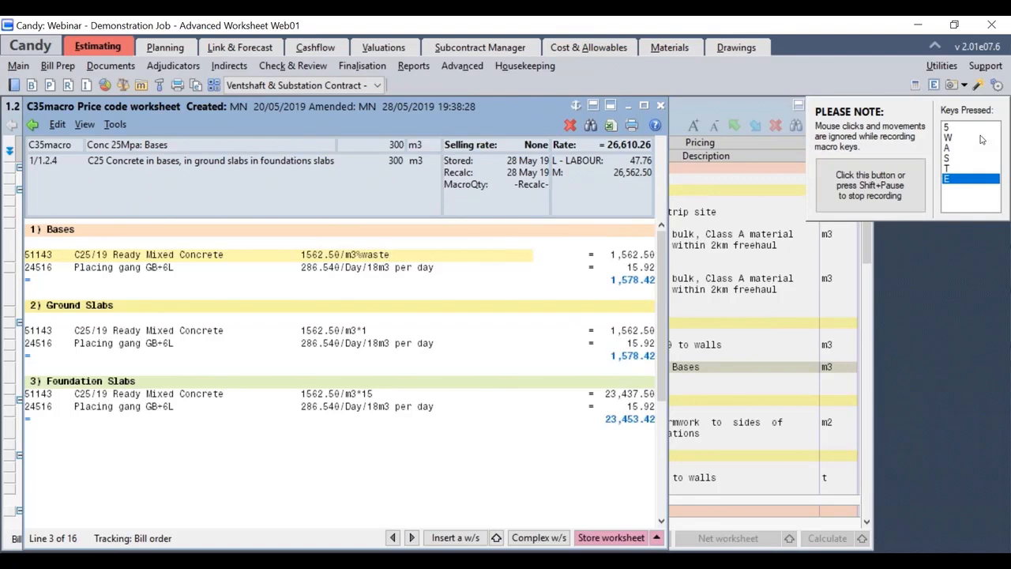
click(906, 194)
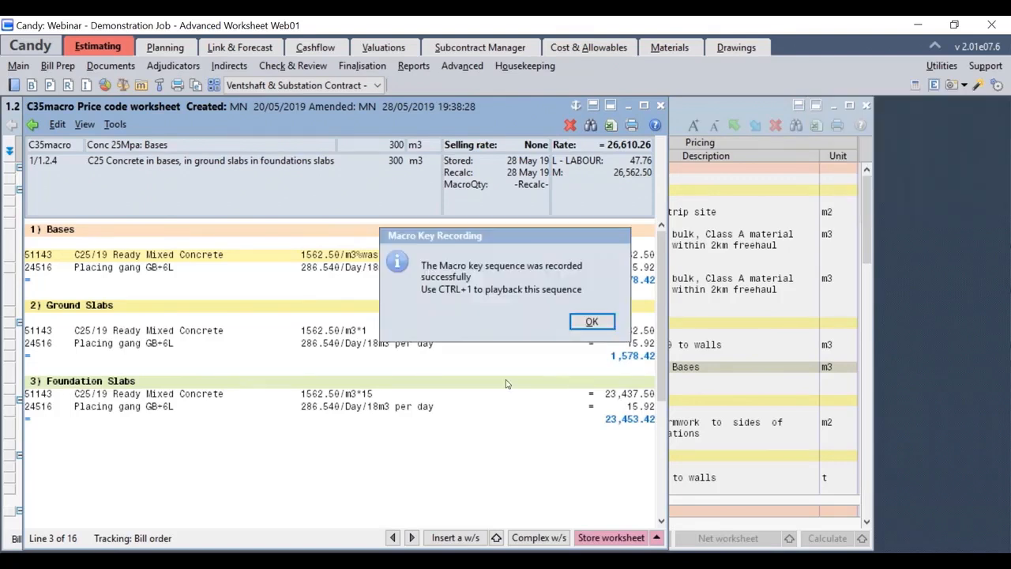
click(592, 321)
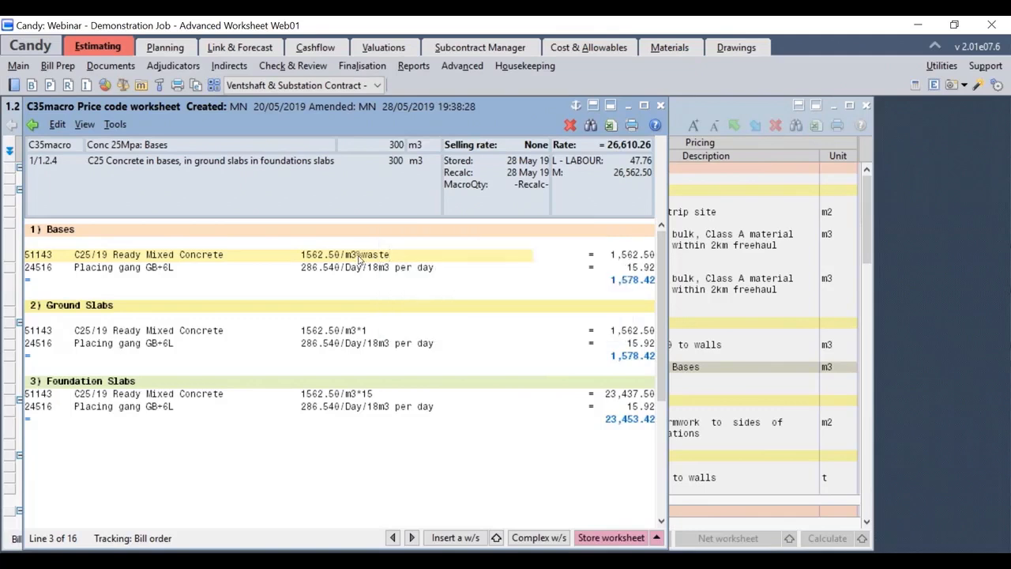
Insert "+8" before "%waste" so the Bases concrete calculation reads 1562.50/m3+8%waste
click(357, 256)
text(8)
key(BackSpace)
key(shift)
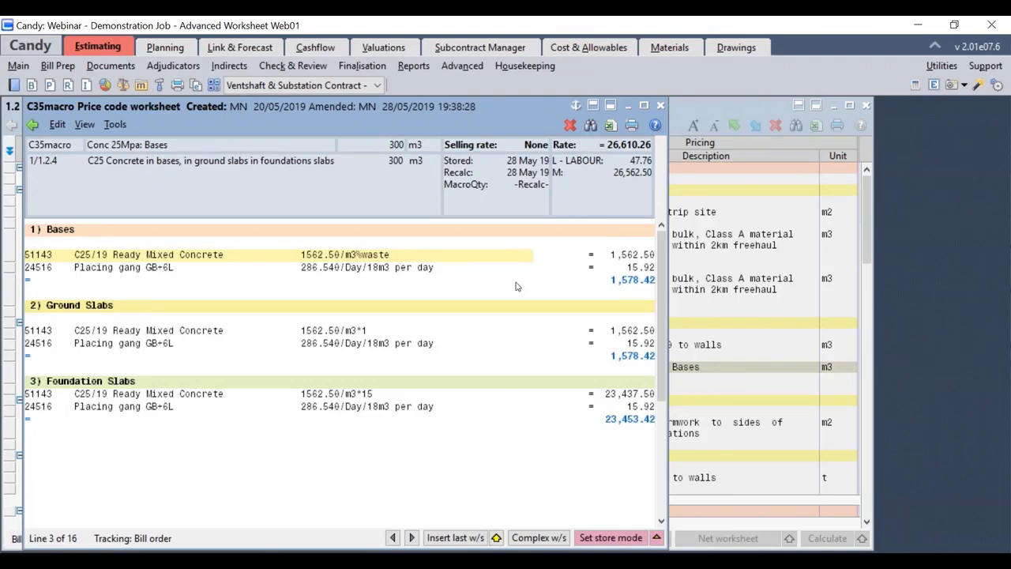
text(+8)
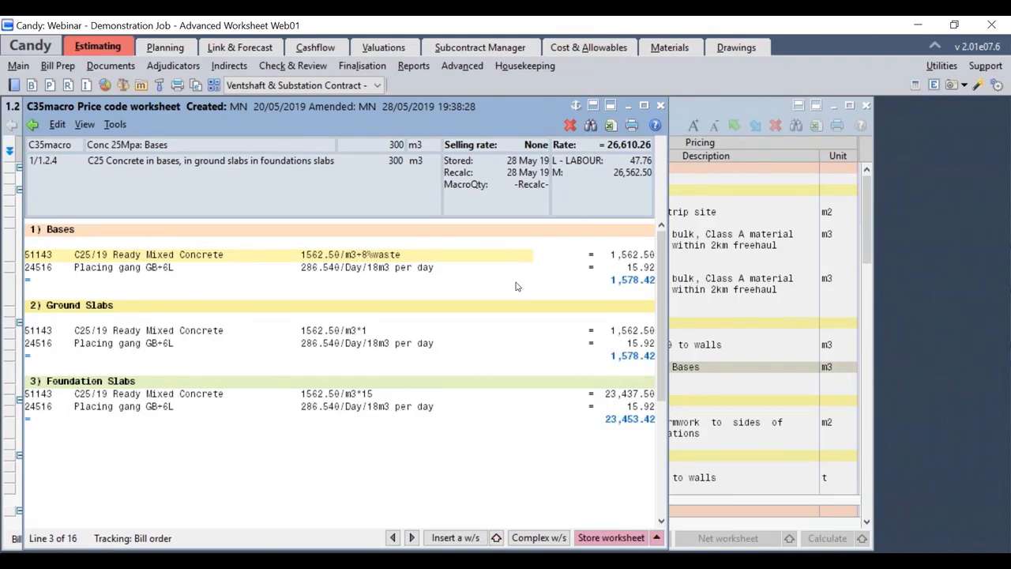
key(Return)
Add 15% waste to the Ground Slabs concrete calculation using the macro key, giving 1562.50/m3*1+15%waste
click(368, 332)
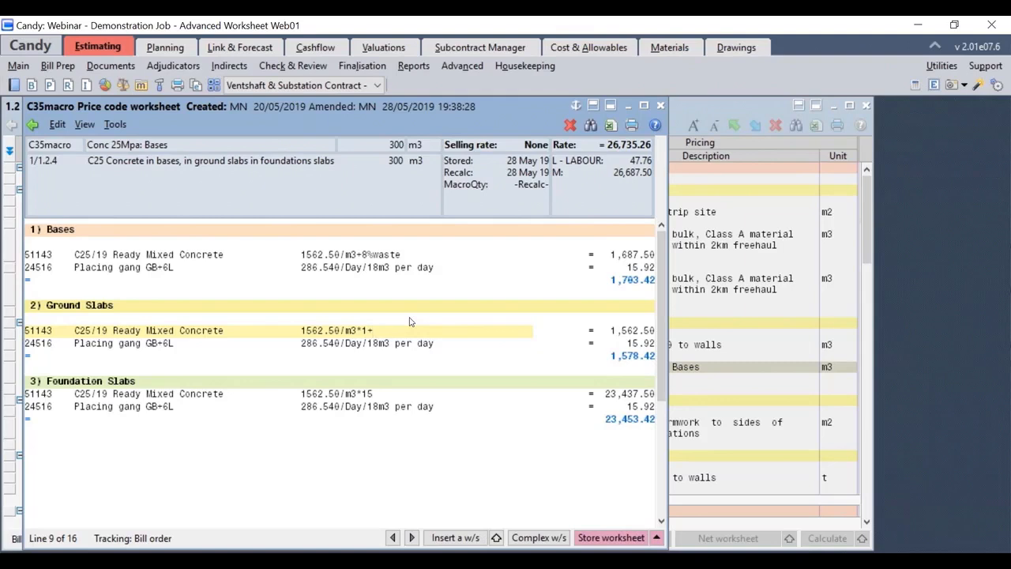
text(5)
key(Return)
text(%waste)
Add 5% waste to the Foundation Slabs concrete calculation using the macro key, giving 1562.50/m3*15+5%waste
click(373, 393)
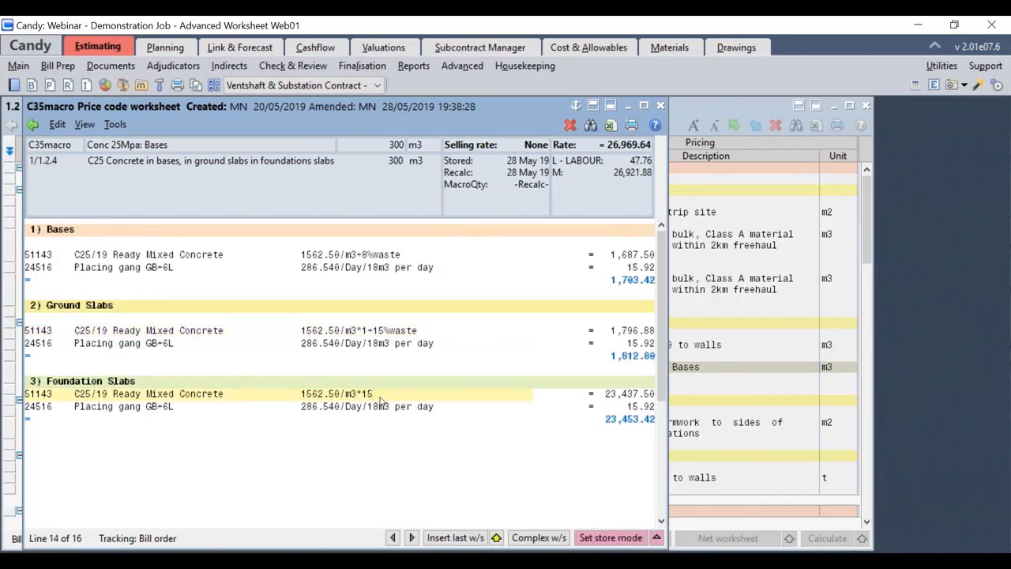
text(+)
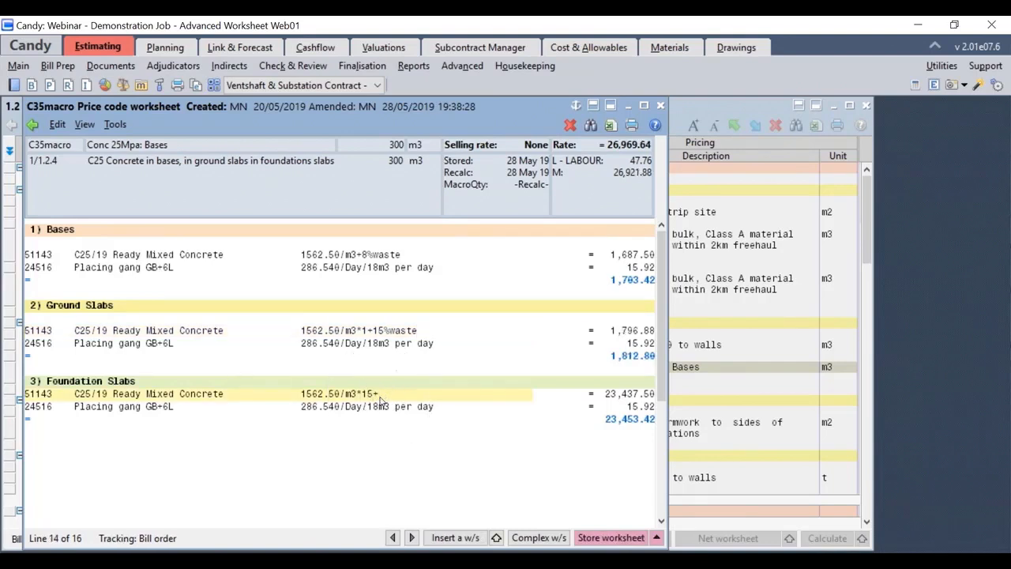
text(5%waste)
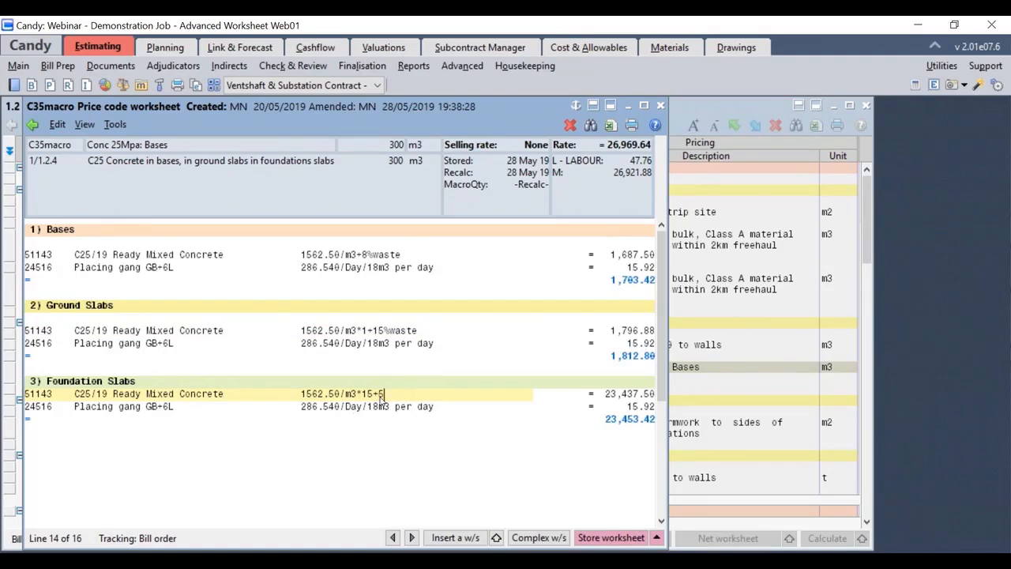
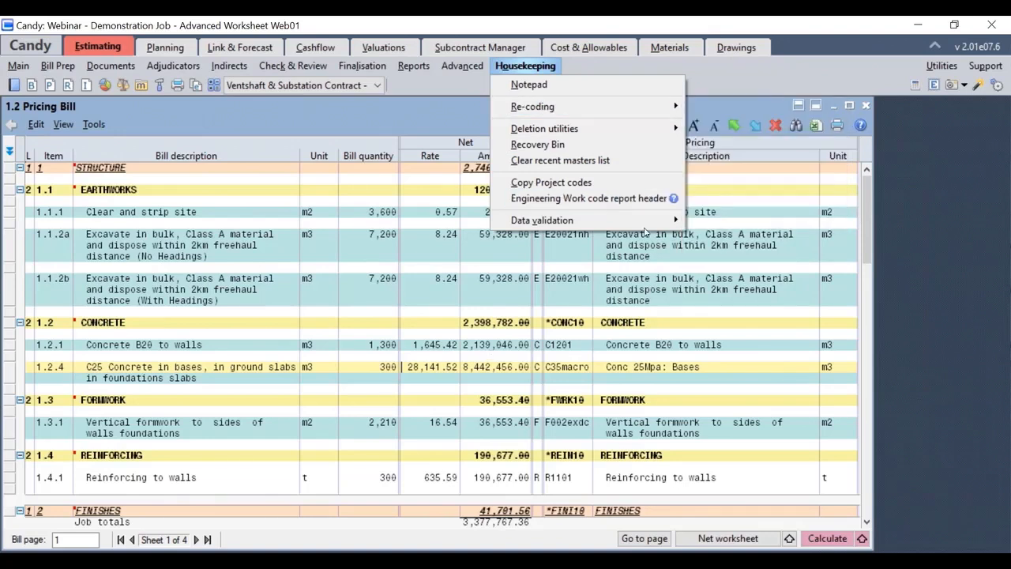
View the old and new codes in the Resource Code Changer and close it again
mouse_move(589, 107)
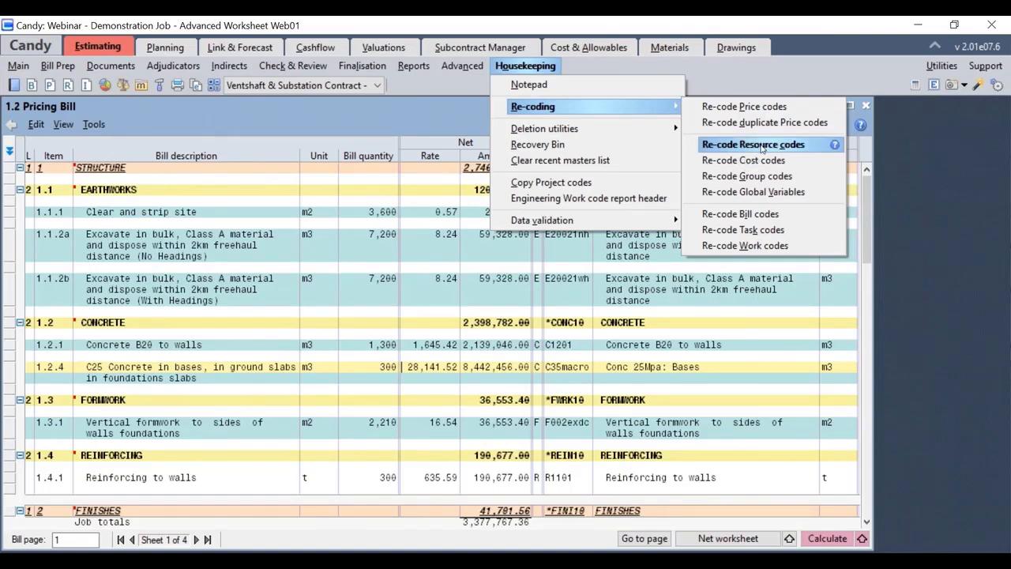
click(762, 149)
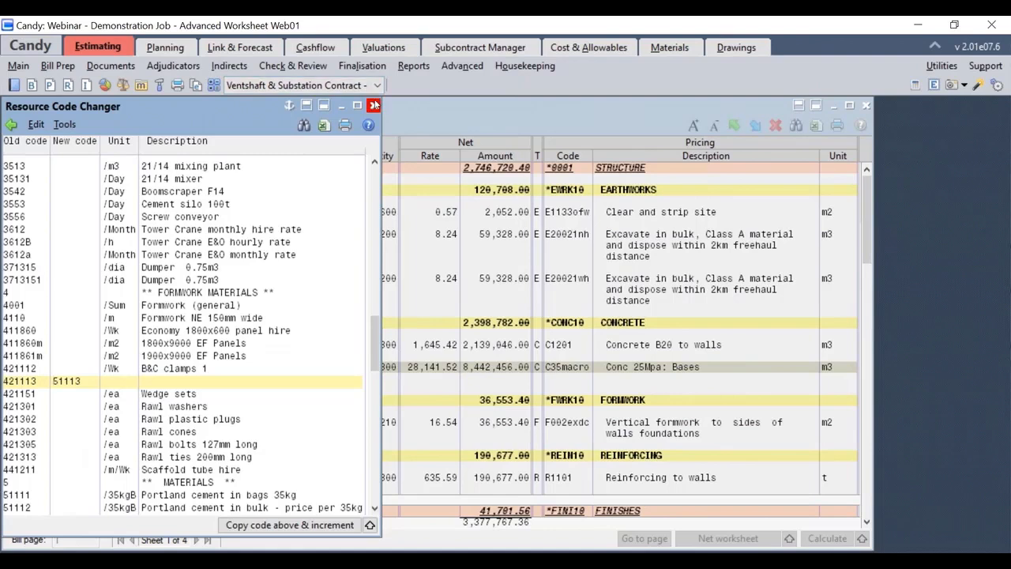
click(375, 105)
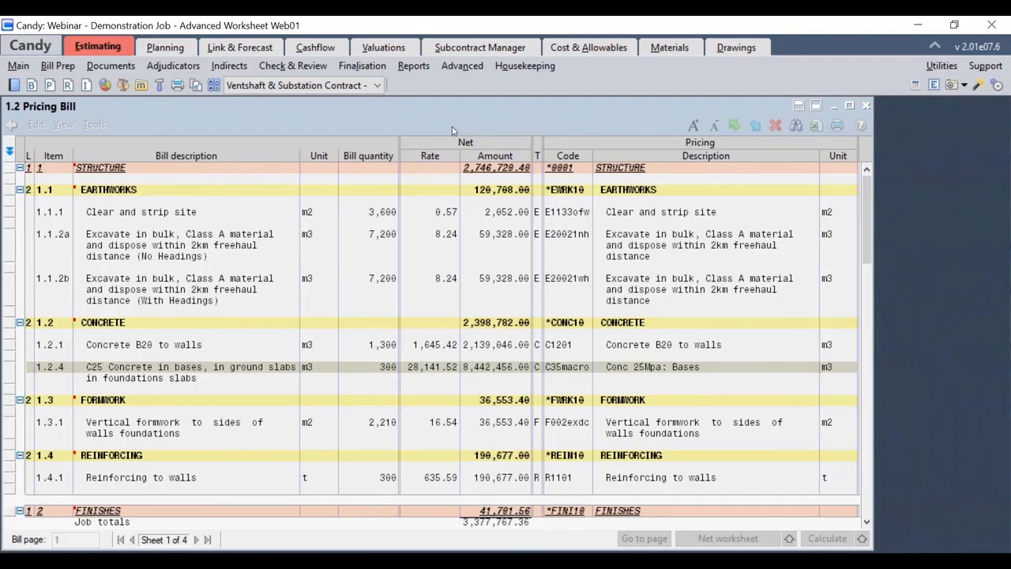
Filter the Resource List by description, keeping only resources that contain "b&c"
click(68, 85)
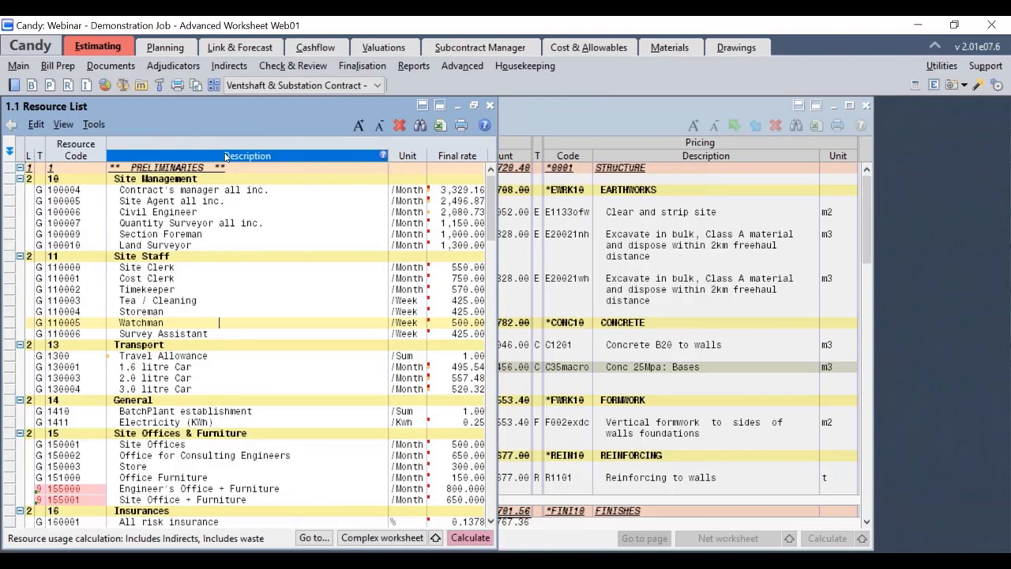
right_click(225, 156)
mouse_move(261, 178)
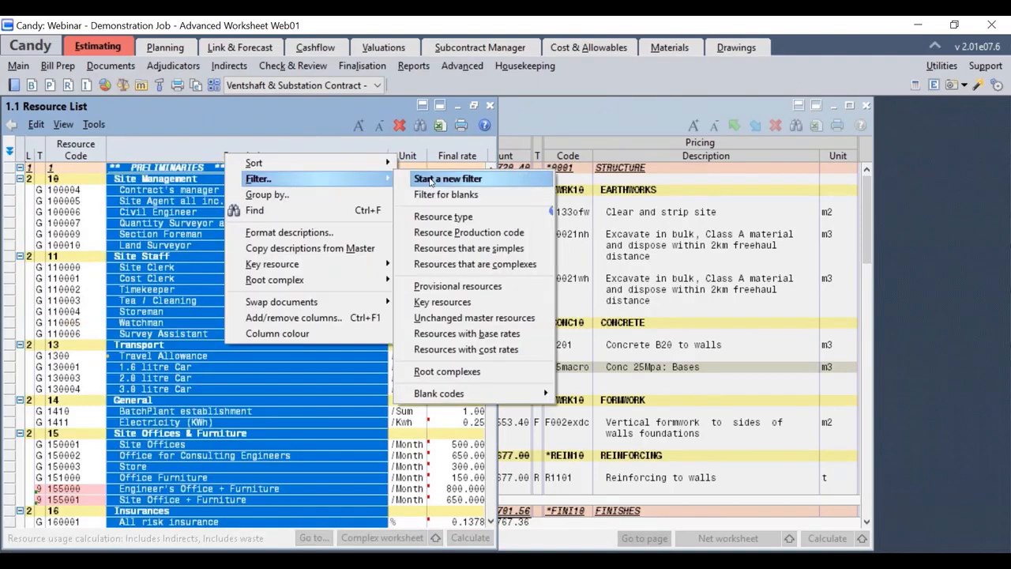
click(430, 179)
text(b)
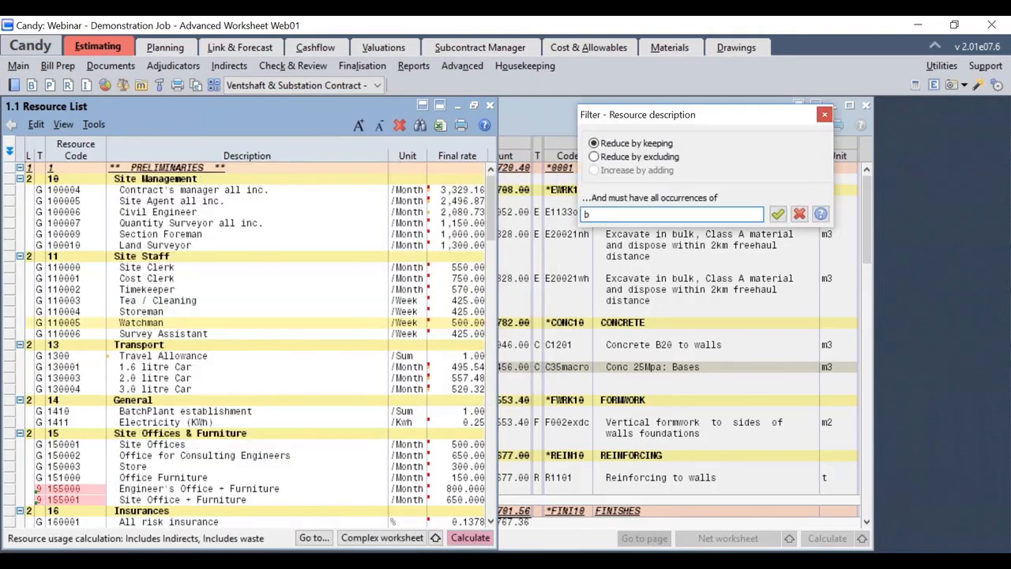
text(&c)
key(Return)
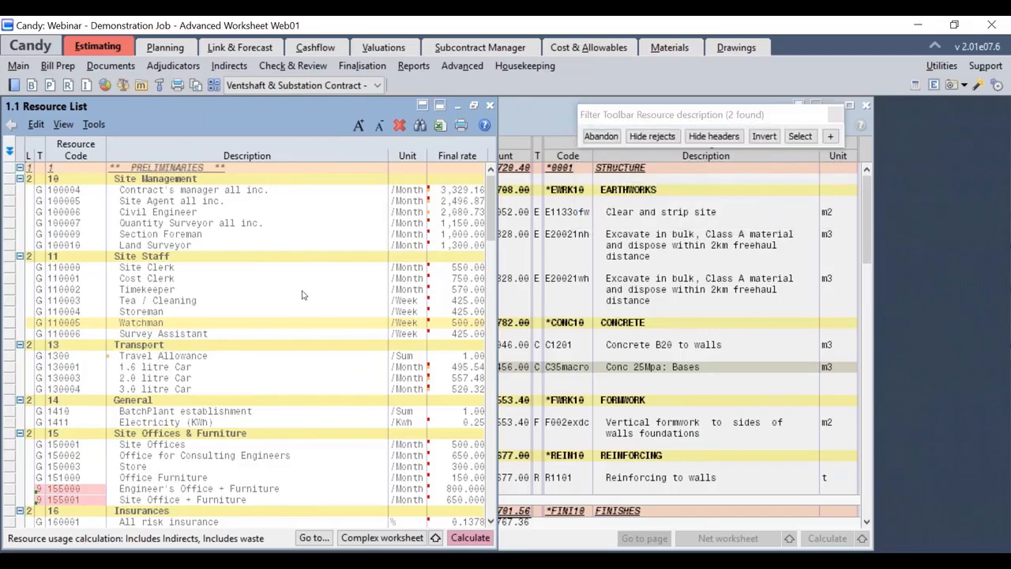
Cross-reference the B&C clamps 2 resource in price code and complex worksheets, and close the report again
scroll(301, 295, down, 1)
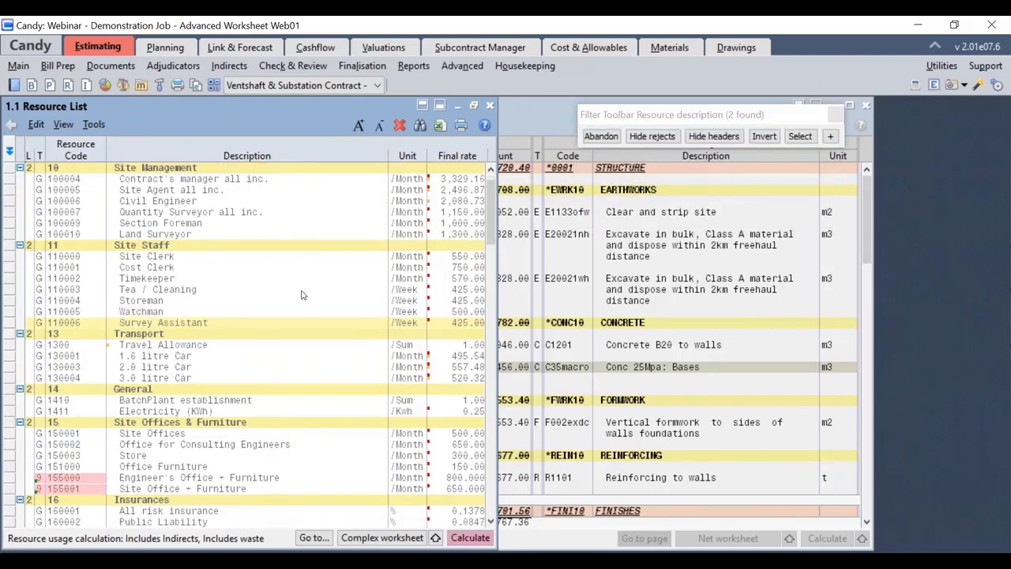
scroll(301, 294, down, 8)
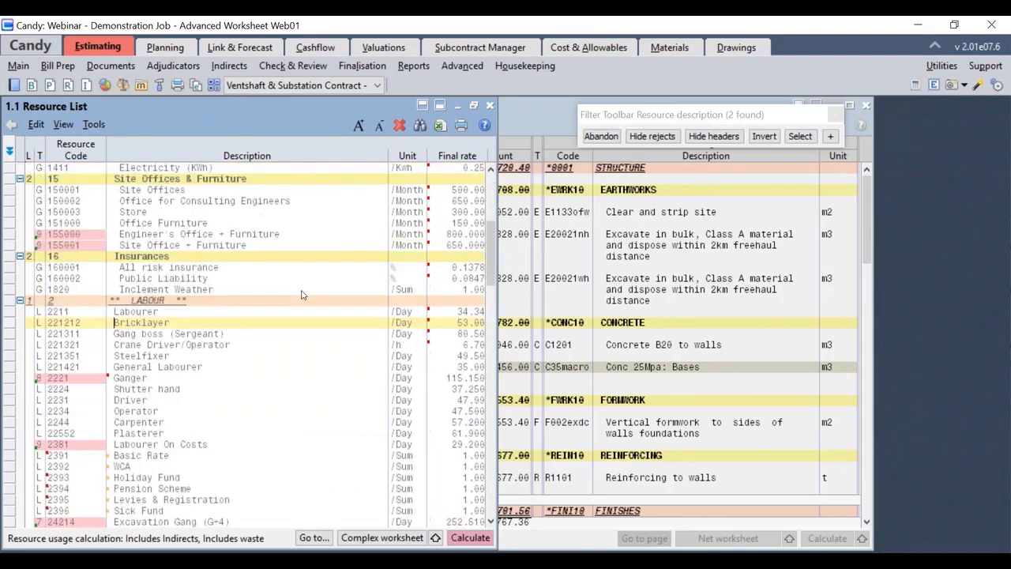
scroll(309, 293, down, 10)
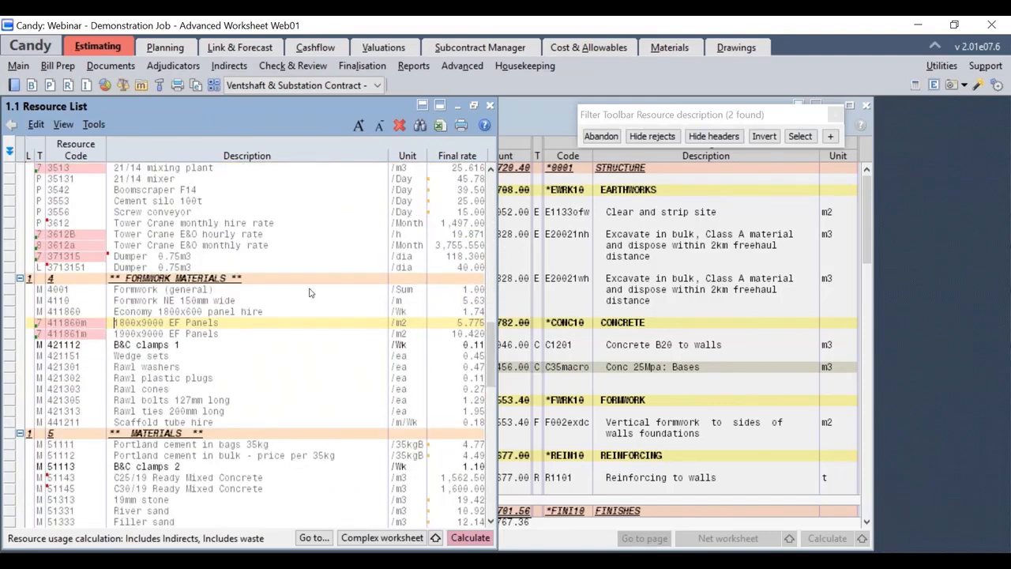
scroll(309, 293, down, 1)
scroll(328, 319, down, 1)
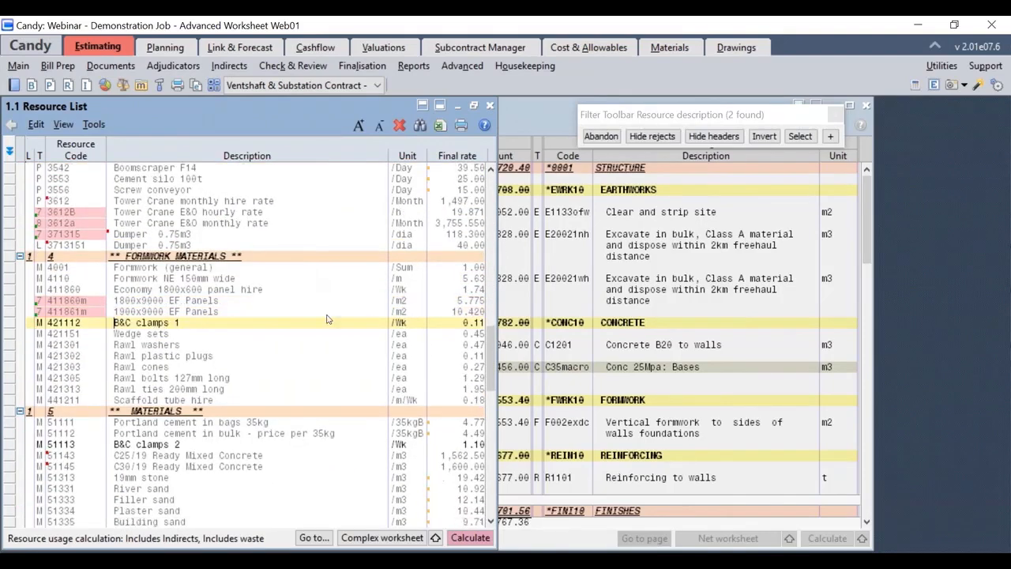
scroll(328, 320, down, 3)
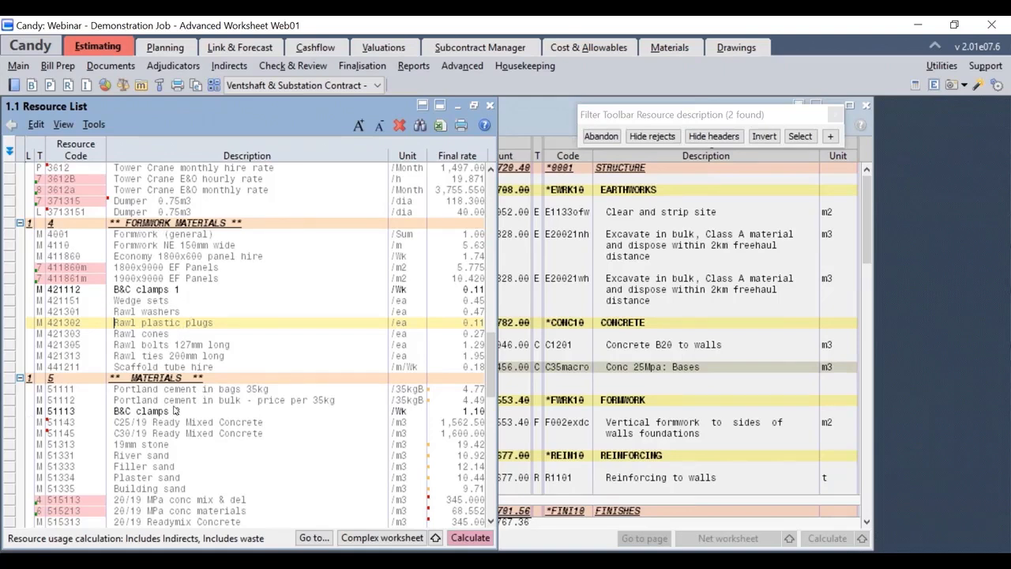
right_click(62, 415)
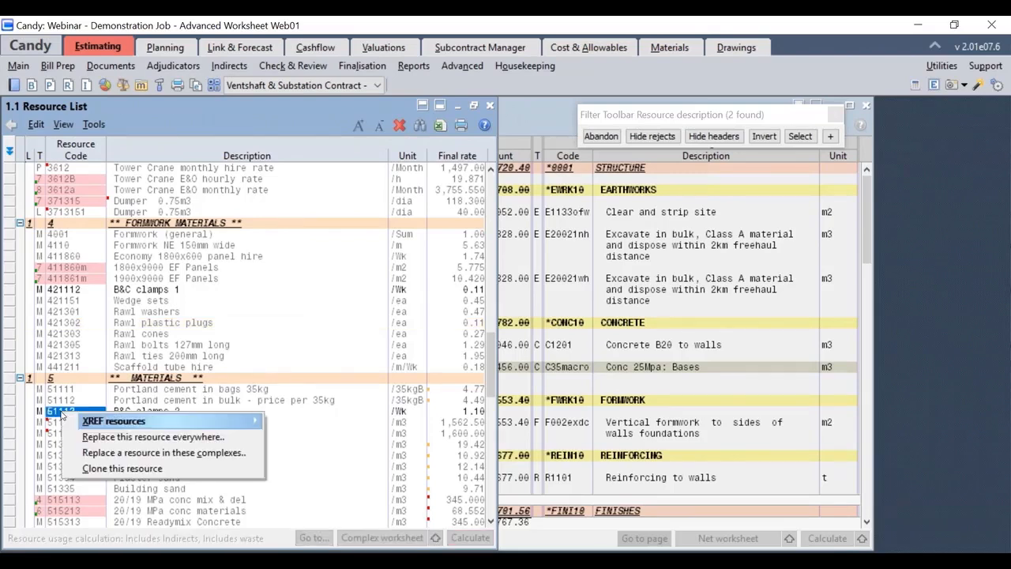
mouse_move(253, 421)
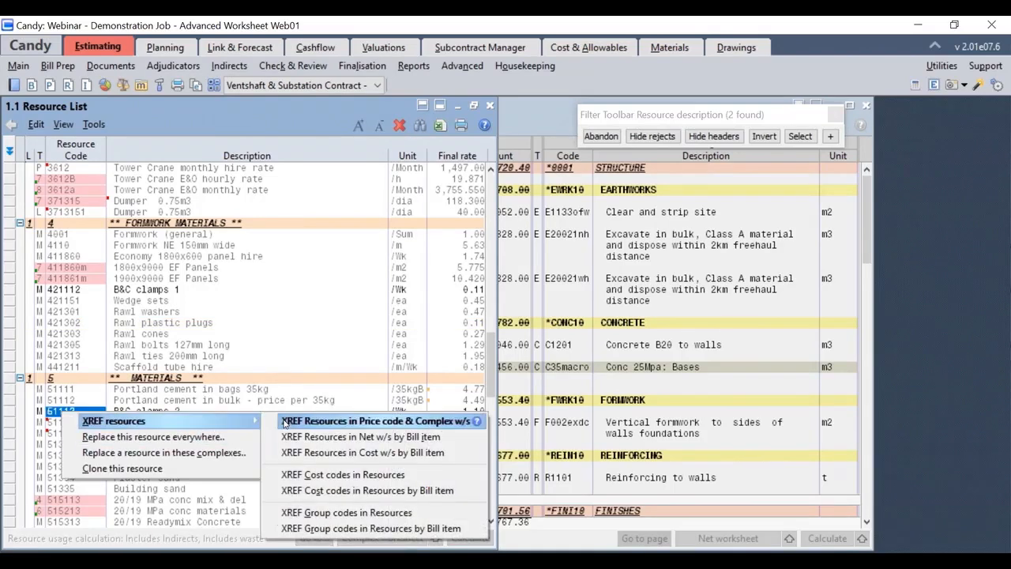
click(358, 420)
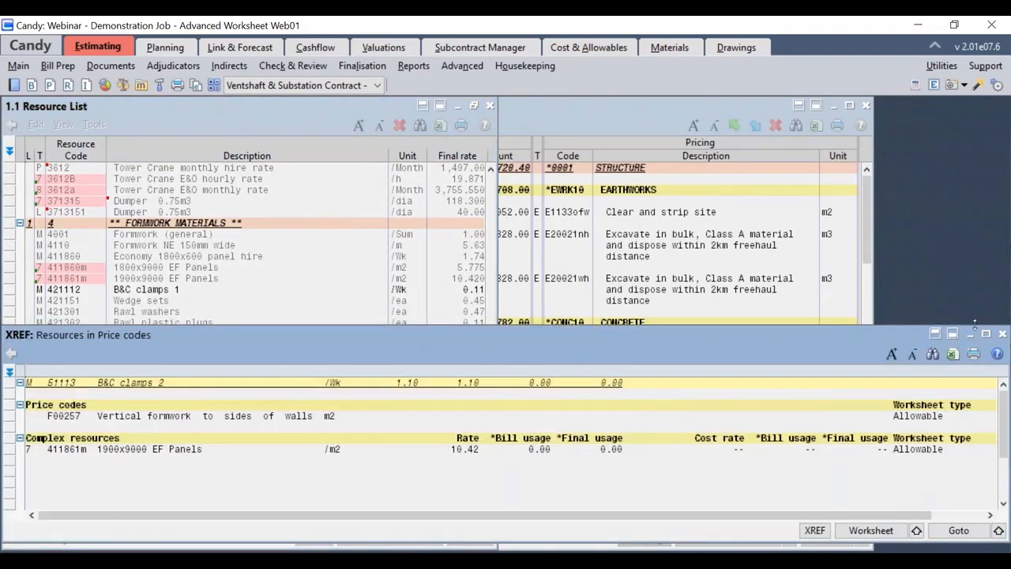
click(1003, 334)
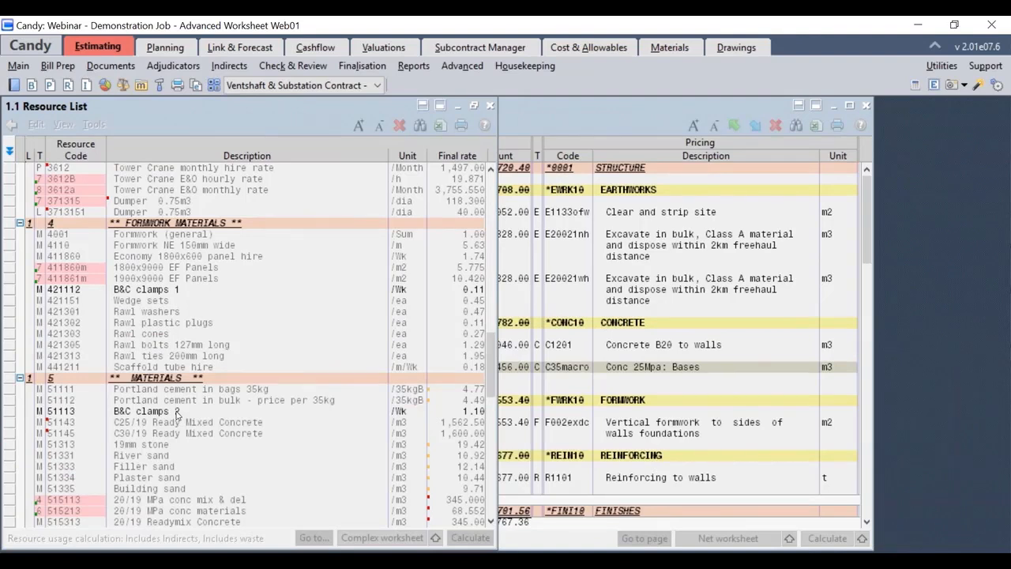
click(176, 416)
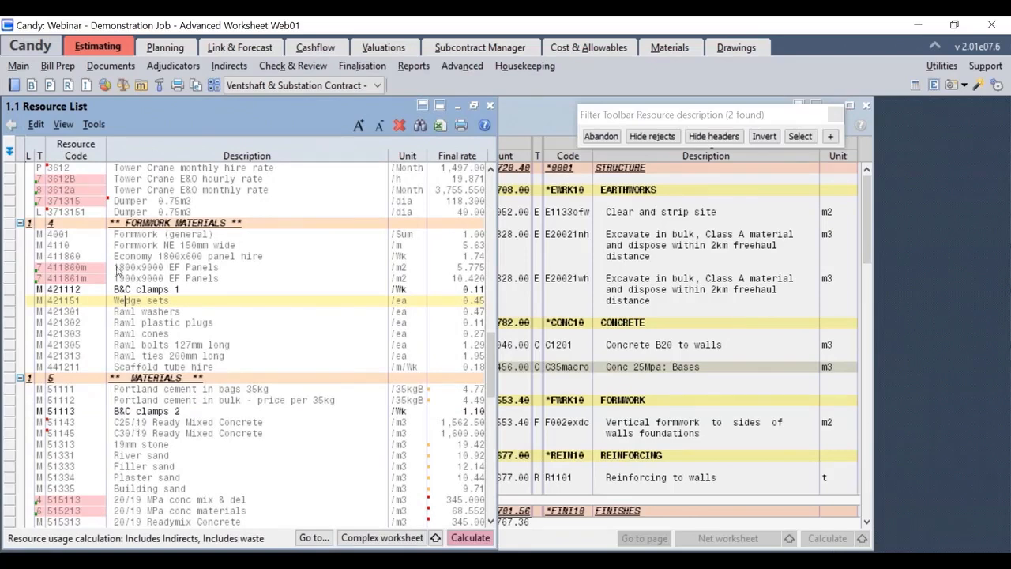
Open the re-coding table for resource codes and clear all its existing entries
click(528, 73)
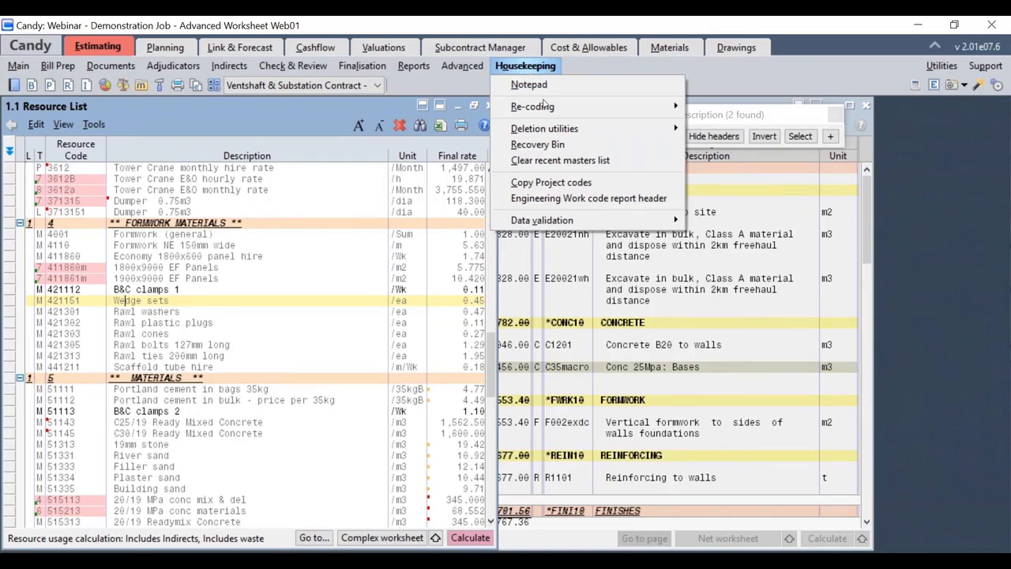
mouse_move(545, 105)
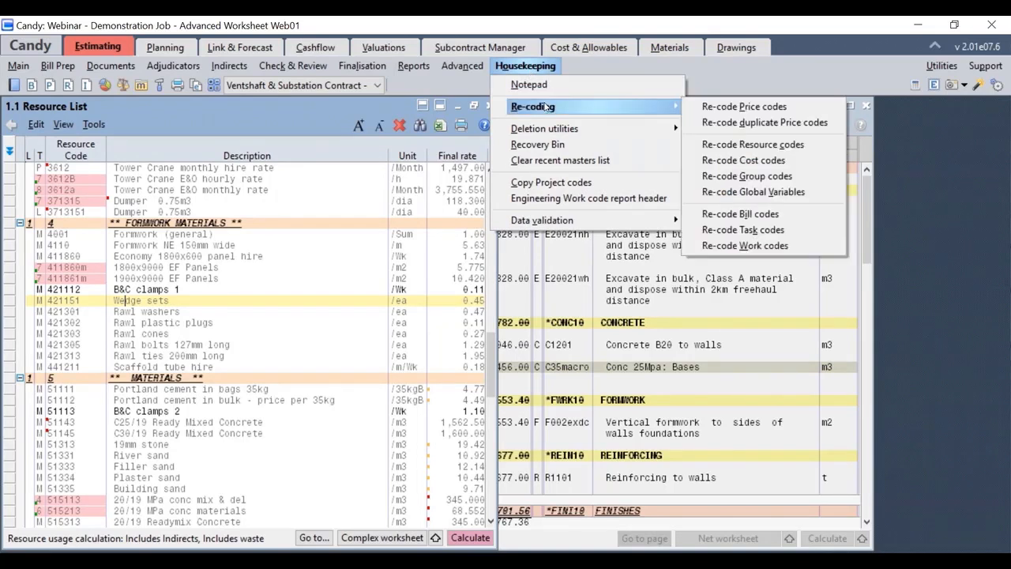
click(753, 145)
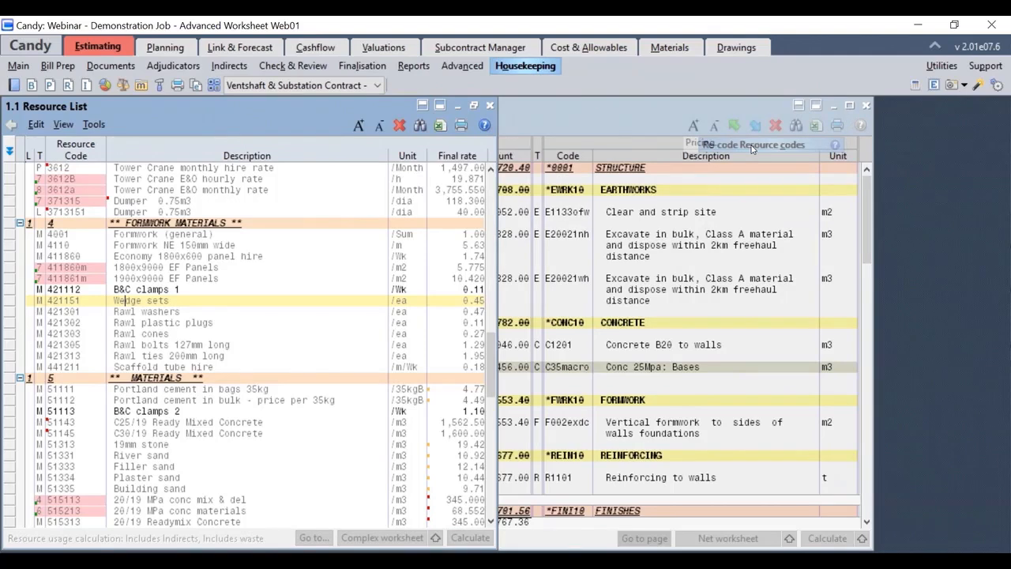
click(37, 124)
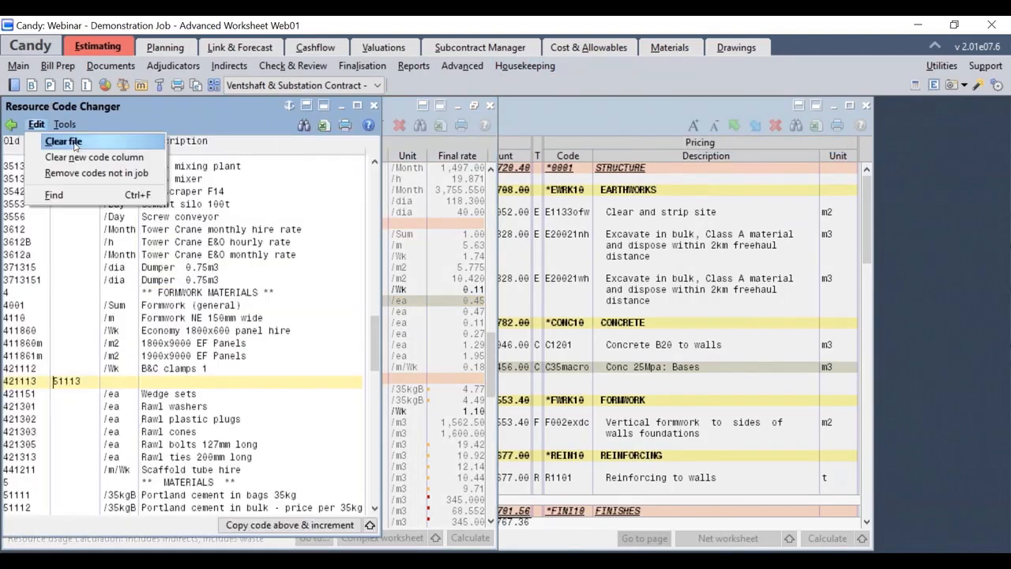
click(75, 145)
key(Return)
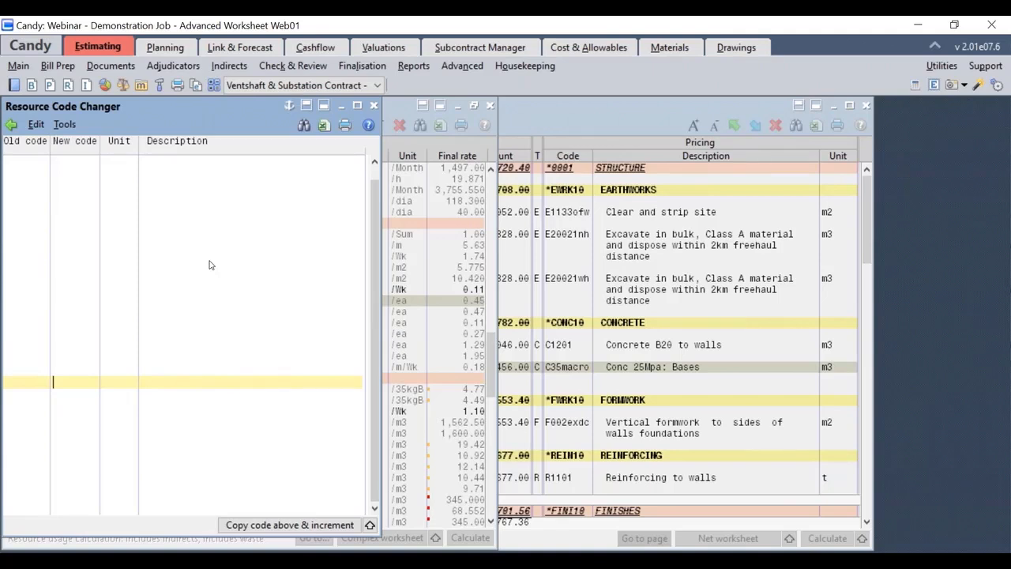
Import the resource codes from the current job and place the Resource Code Changer beside the Resource List
click(63, 124)
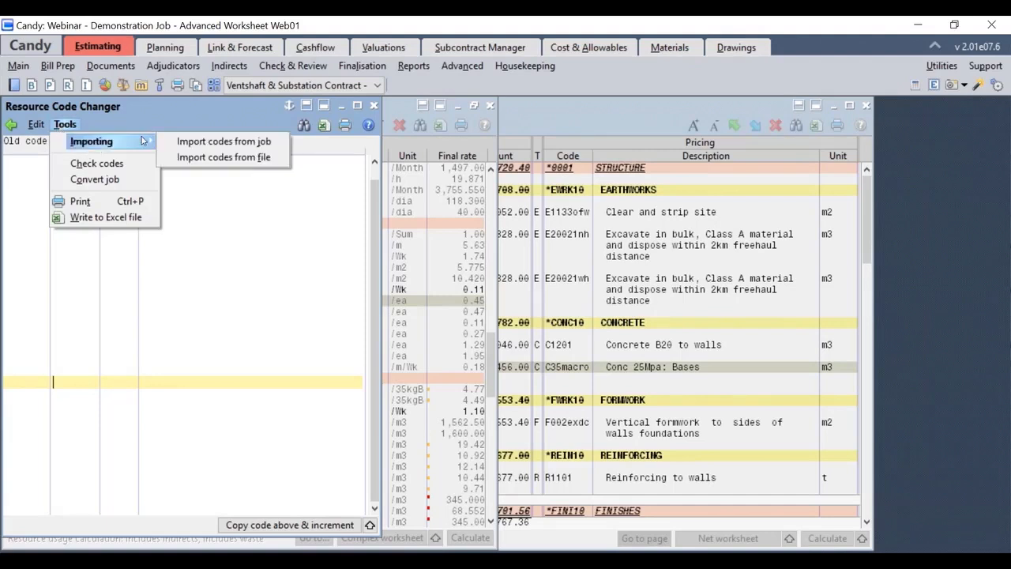
mouse_move(149, 140)
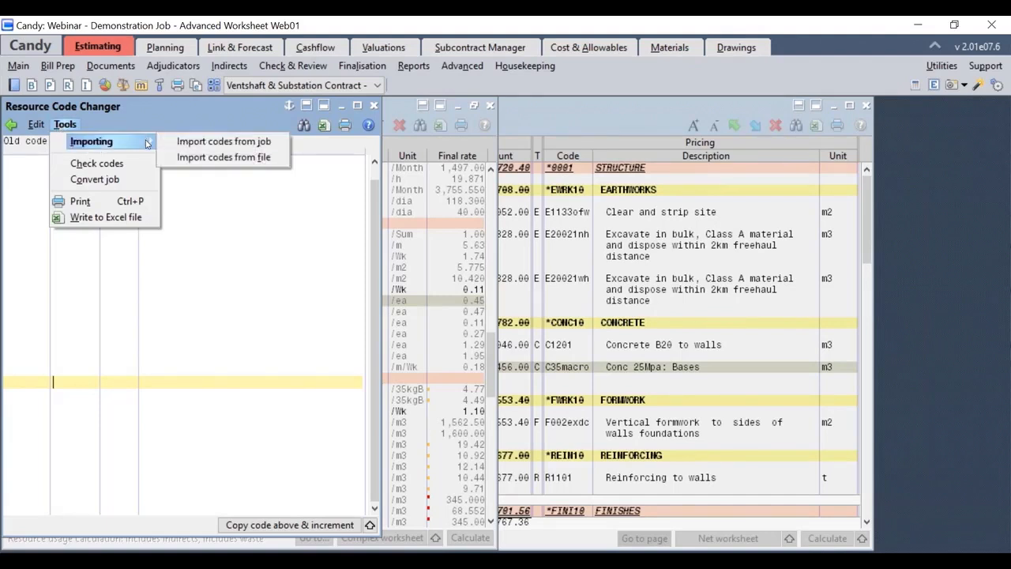
click(229, 142)
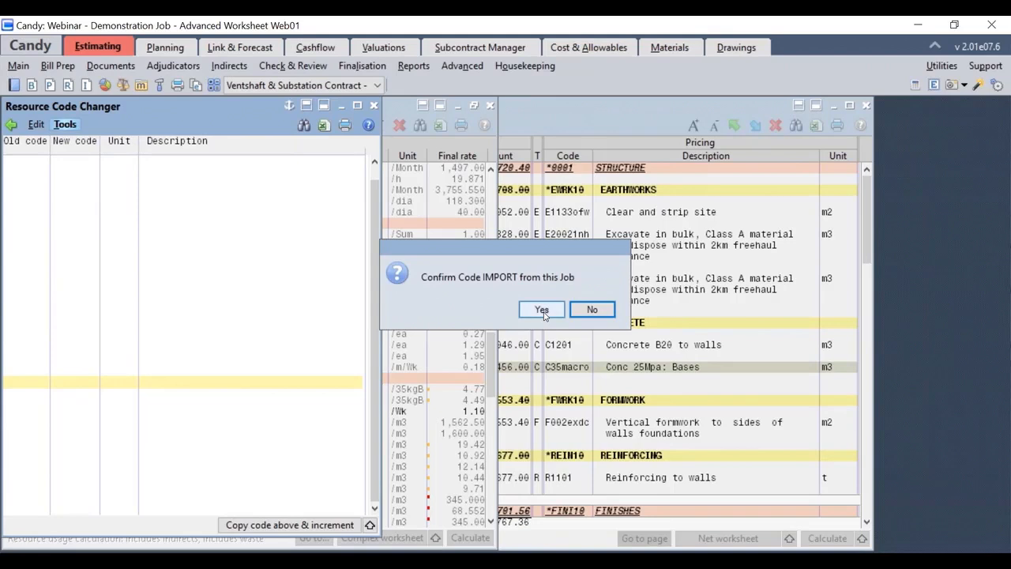
click(542, 309)
click(592, 309)
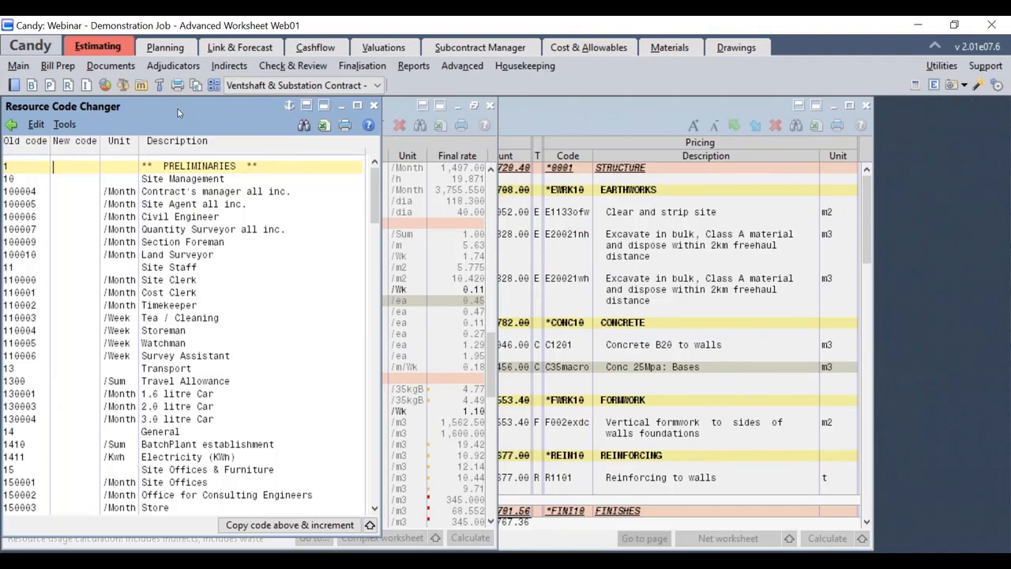
drag(179, 113, 191, 111)
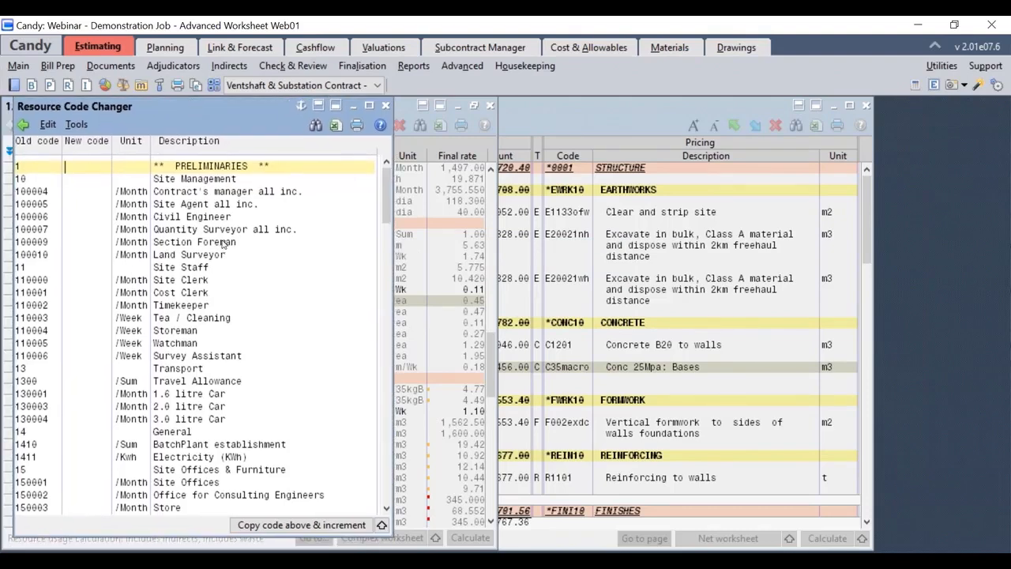
drag(262, 125, 772, 95)
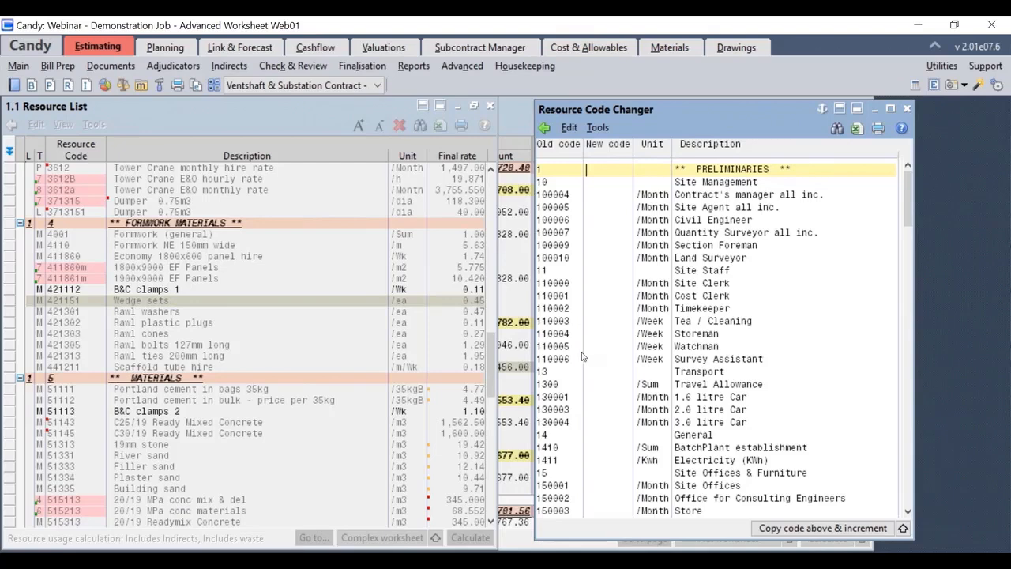
Enter 421113 as the new code for B&C clamps 2 in the Resource Code Changer
key(Down)
key(Down)
key(Down)
key(Down)
key(Down)
key(Down)
key(Down)
key(Down)
key(Down)
key(Down)
key(Down)
key(Down)
key(Down)
key(Down)
key(Down)
key(Down)
key(Down)
key(Down)
key(Down)
key(Down)
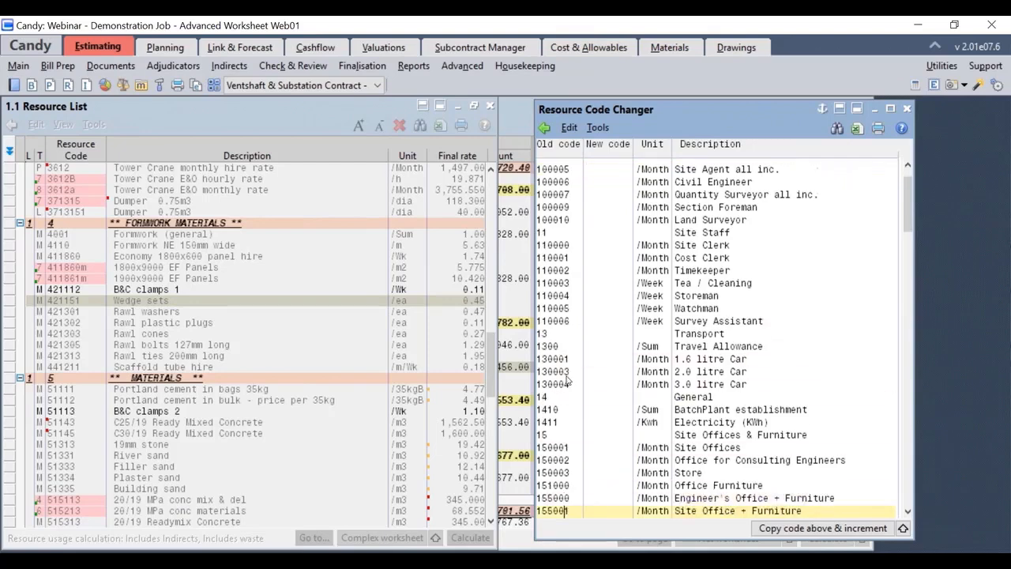
key(Down)
key(Down)
key(Down)
key(Down)
key(Down)
key(Down)
key(Down)
key(Down)
key(Down)
key(Down)
key(Down)
key(Down)
key(Down)
key(Down)
key(Down)
key(Down)
key(Down)
key(Down)
key(Down)
key(Down)
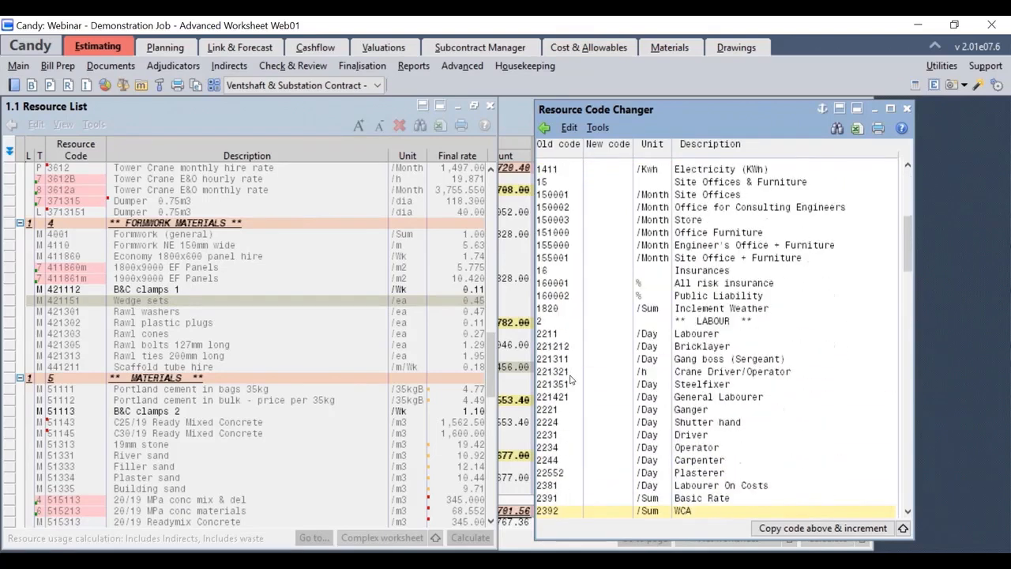
key(Down)
key(Down)
key(Down)
key(Down)
key(Down)
key(Down)
key(Down)
key(Down)
key(Down)
key(Down)
key(Down)
key(Down)
key(Down)
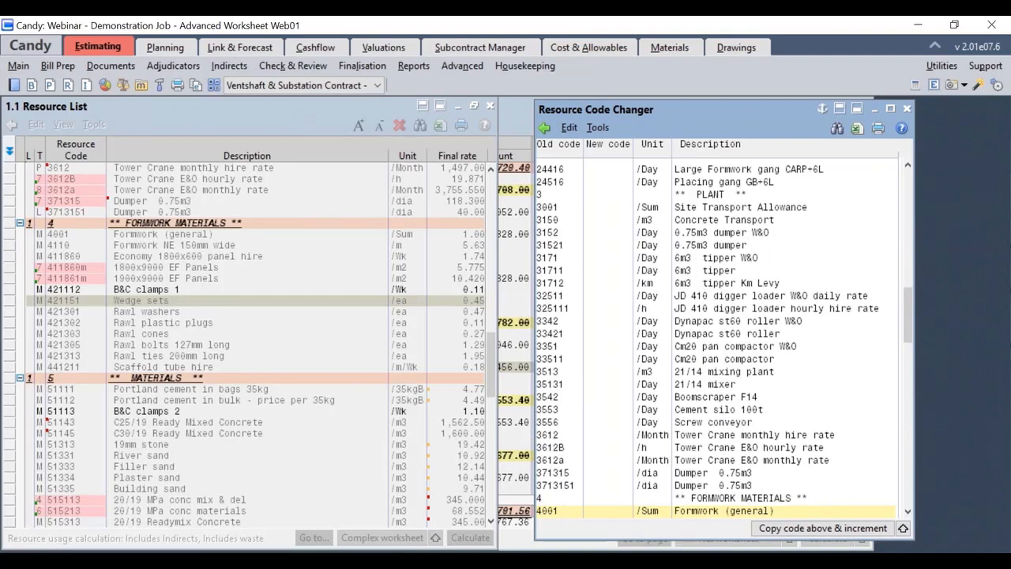
key(Down)
key(Down)
key(Down)
key(Down)
key(Down)
key(Down)
key(Down)
key(Down)
key(Down)
key(Down)
key(Down)
key(Down)
key(Down)
key(Down)
key(Down)
key(Down)
key(Down)
key(Down)
key(Down)
key(Down)
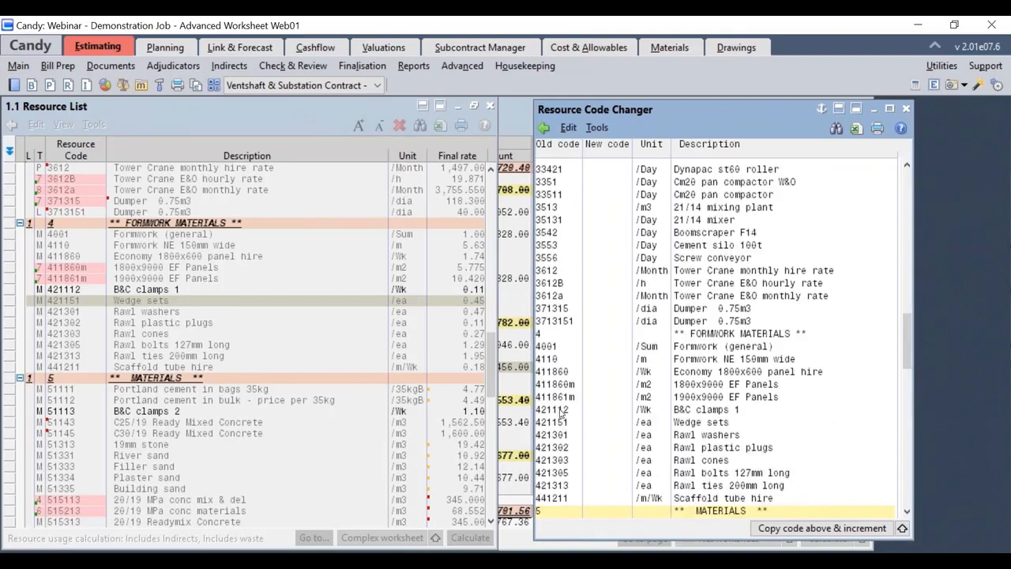
key(Down)
key(Down)
key(Down)
key(Down)
key(Down)
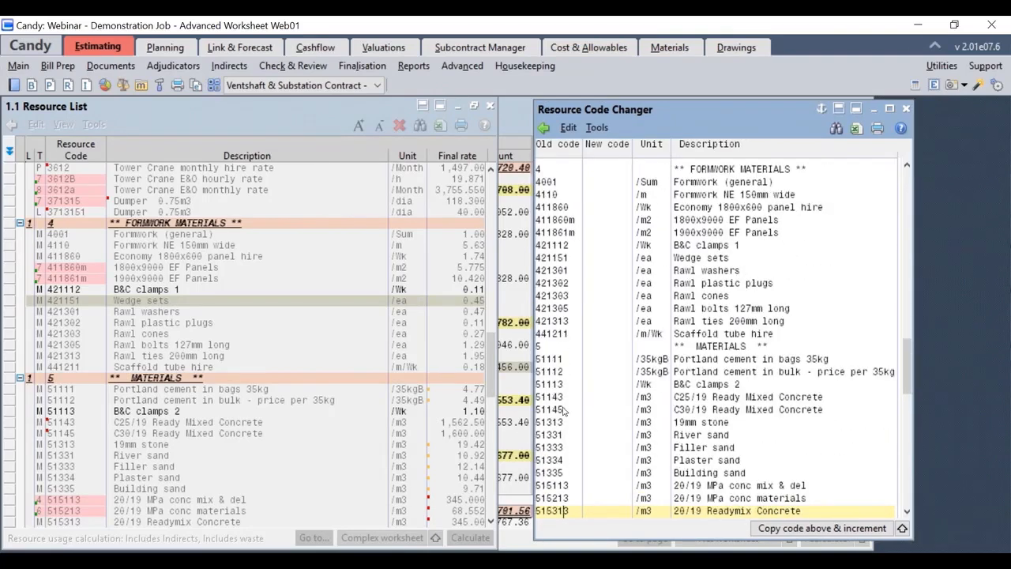
click(591, 386)
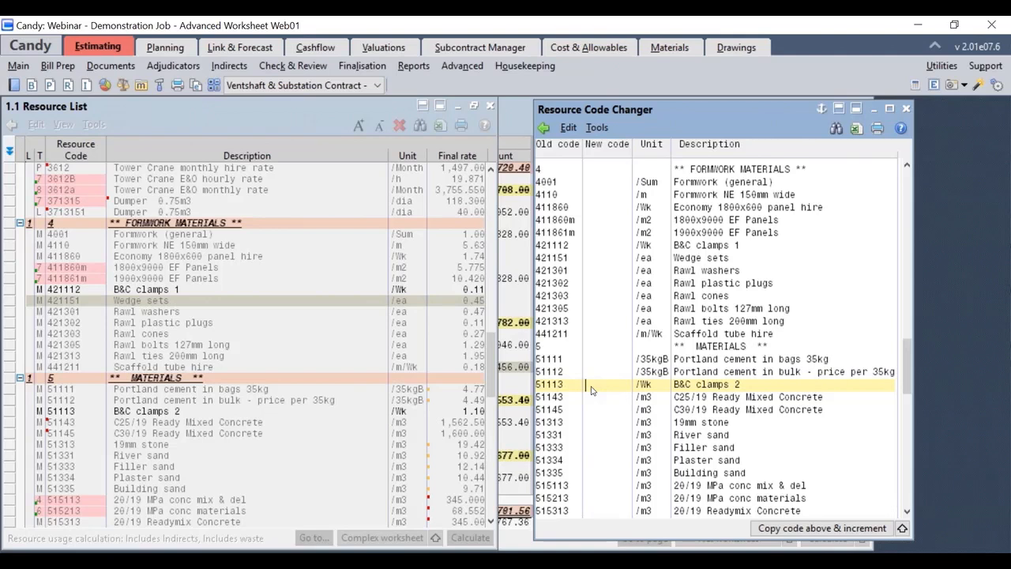
text(421113)
Run the code check on the re-coding table and convert the job's resource codes
click(598, 128)
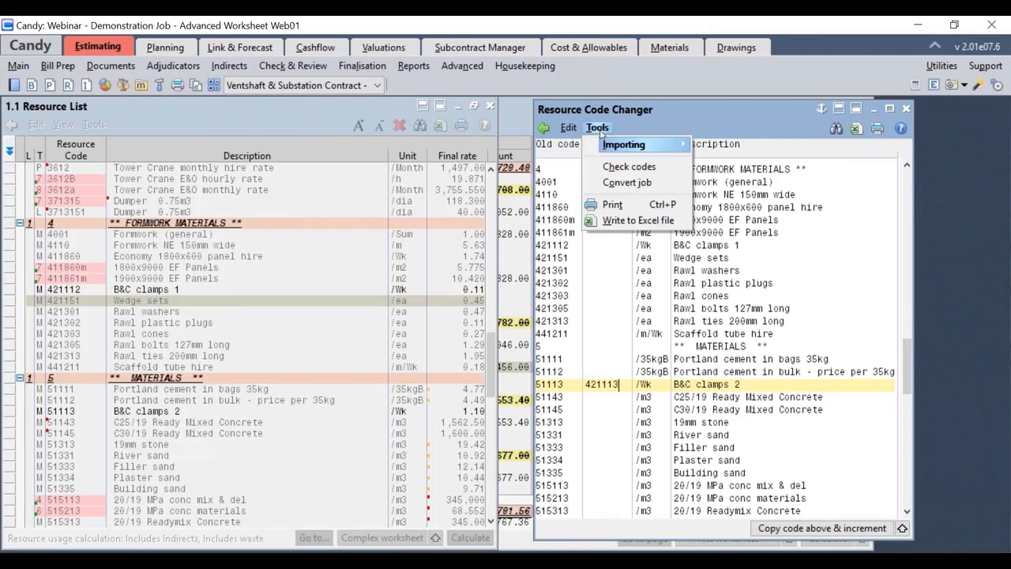
click(620, 166)
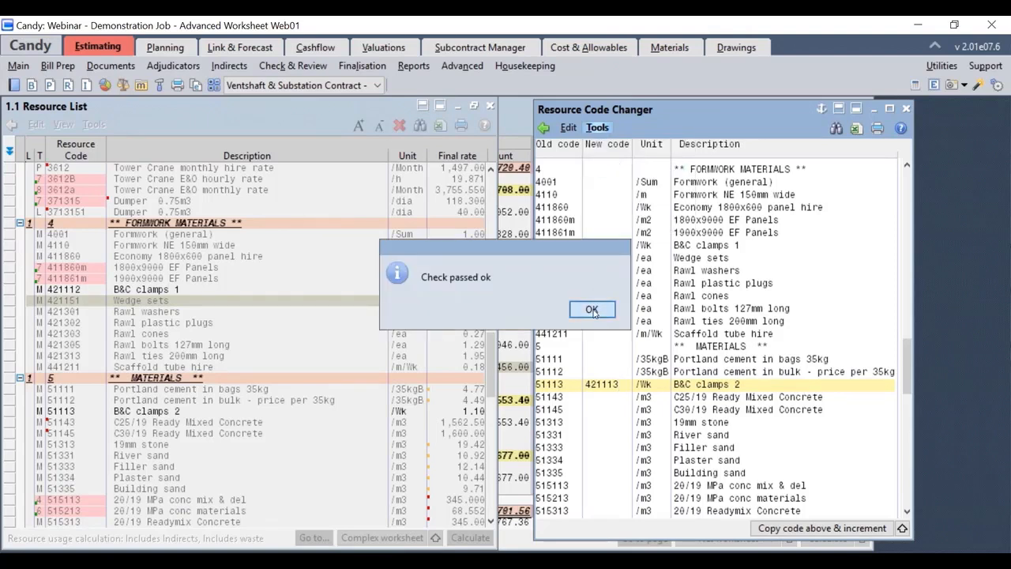
click(591, 308)
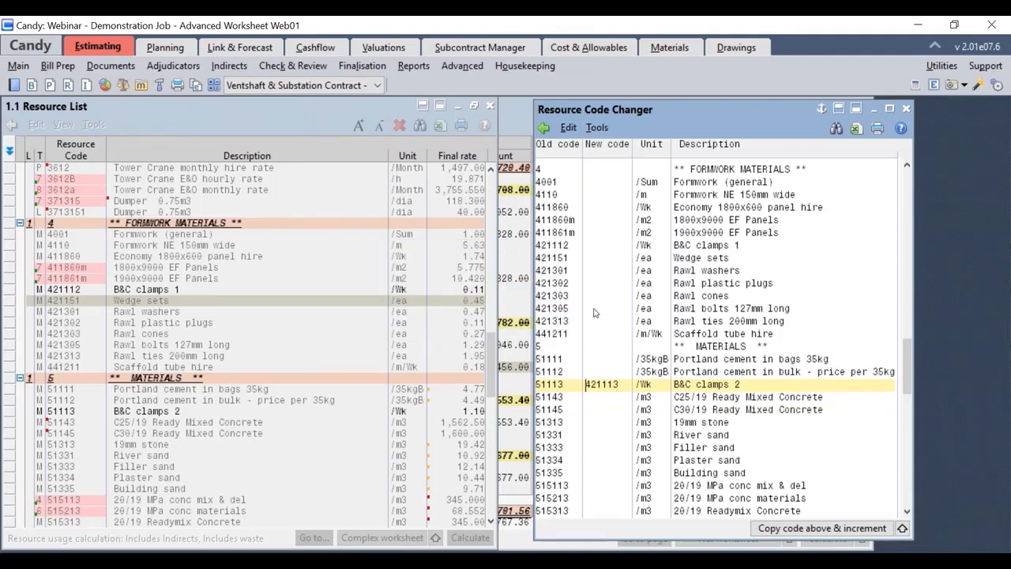
click(597, 127)
mouse_move(624, 153)
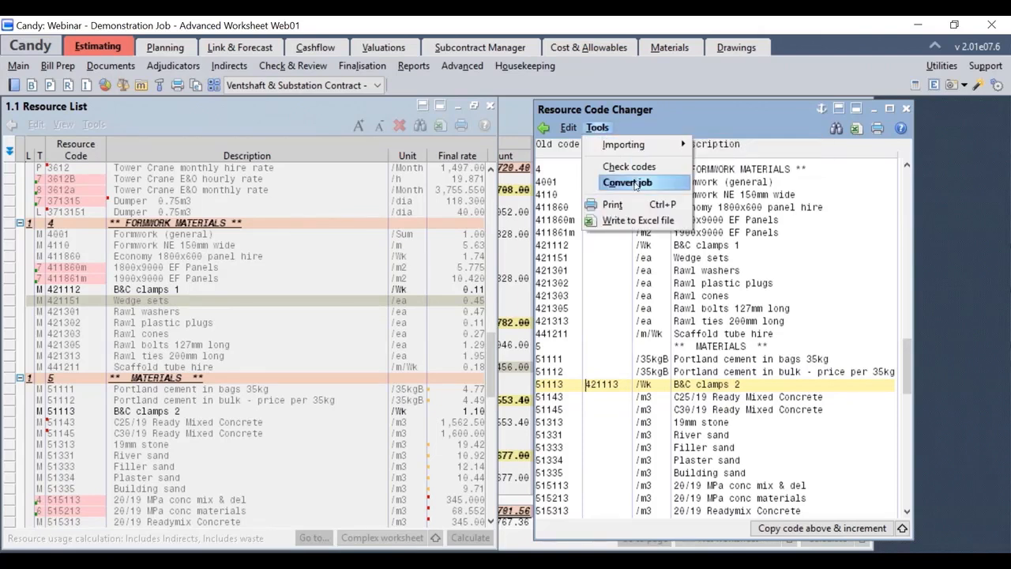
click(629, 183)
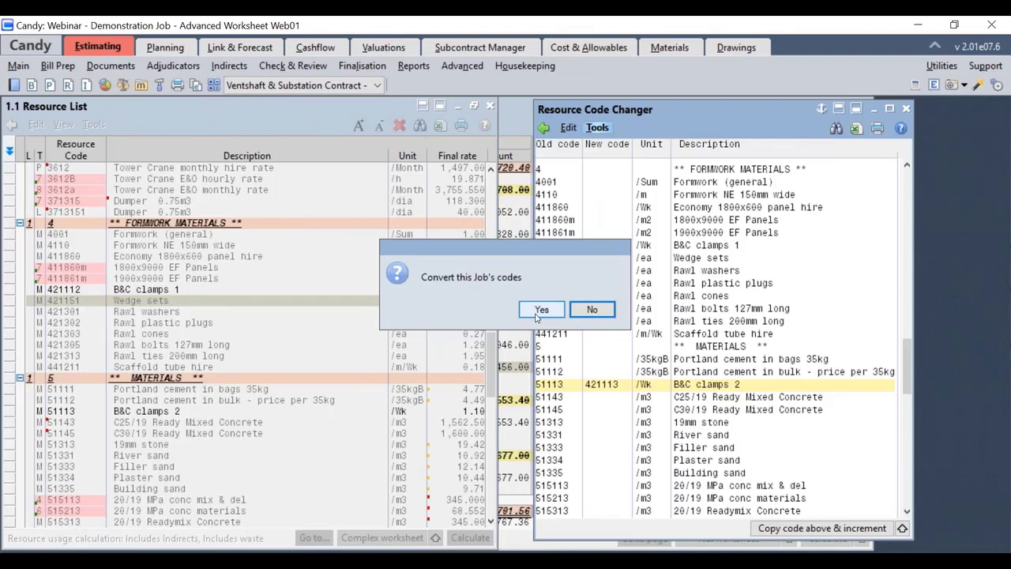
click(537, 315)
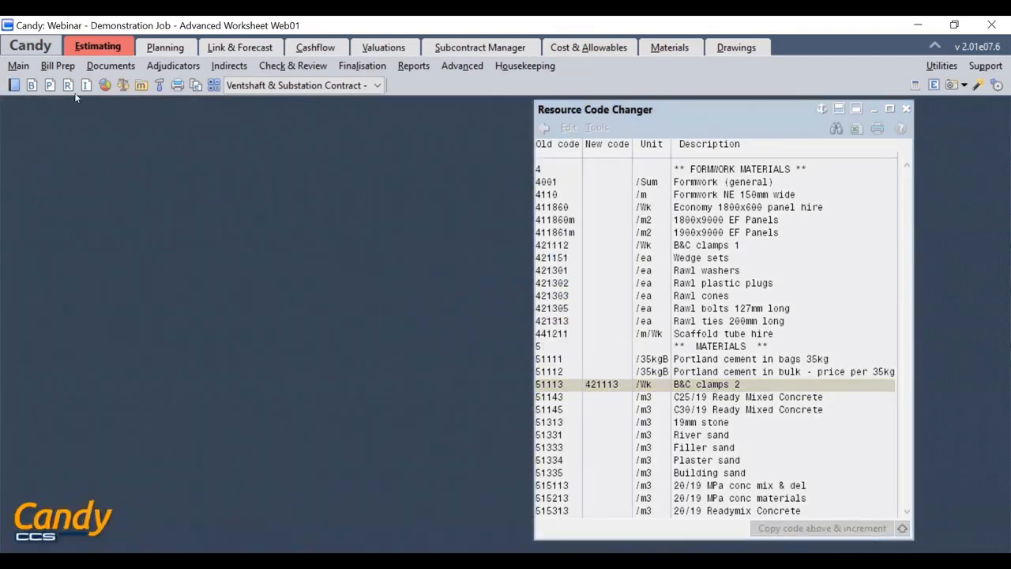
Open the Resource List and start a new filter keeping only resource descriptions that contain "b&c"
click(70, 86)
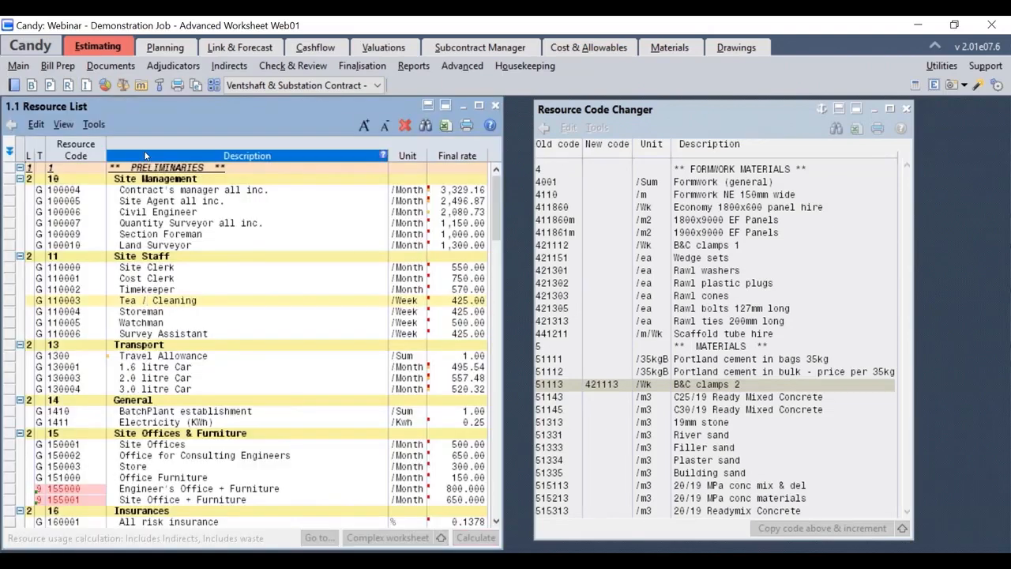
right_click(146, 155)
mouse_move(182, 176)
click(336, 178)
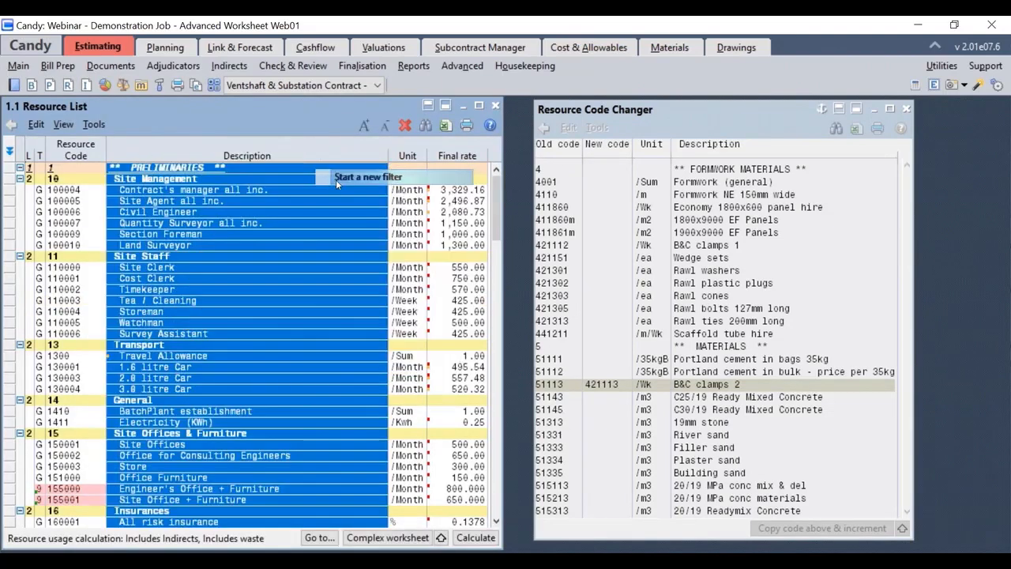
text(b)
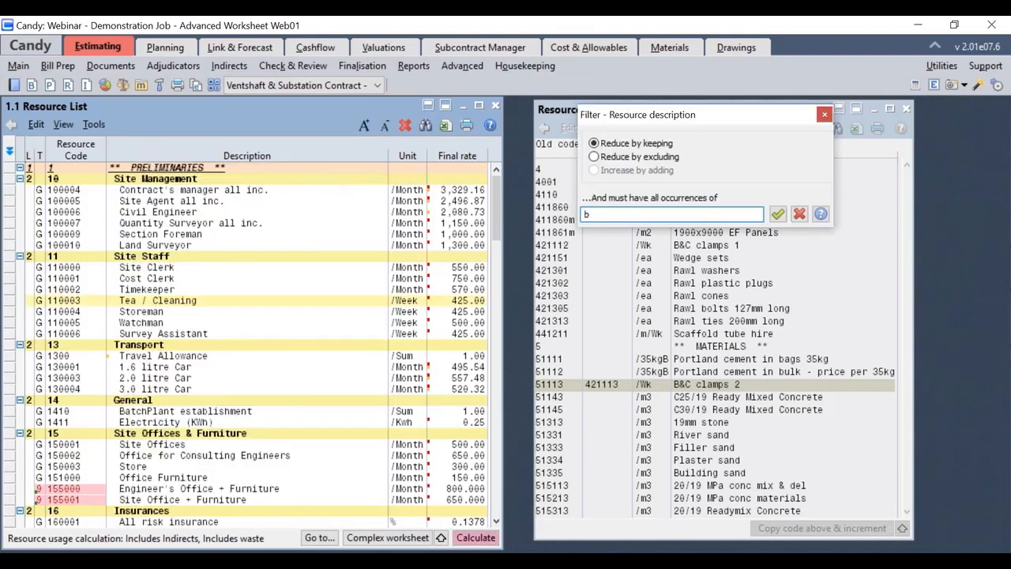
text(&c)
key(Return)
Check the codes of the B&C clamps resources under Formwork Materials in the filtered Resource List
scroll(267, 338, down, 11)
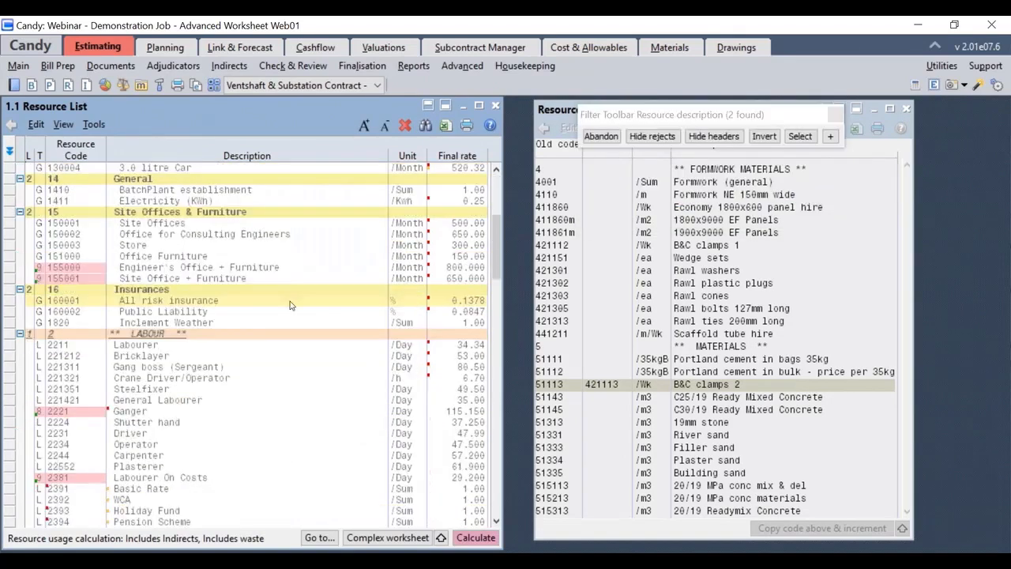
scroll(267, 338, down, 12)
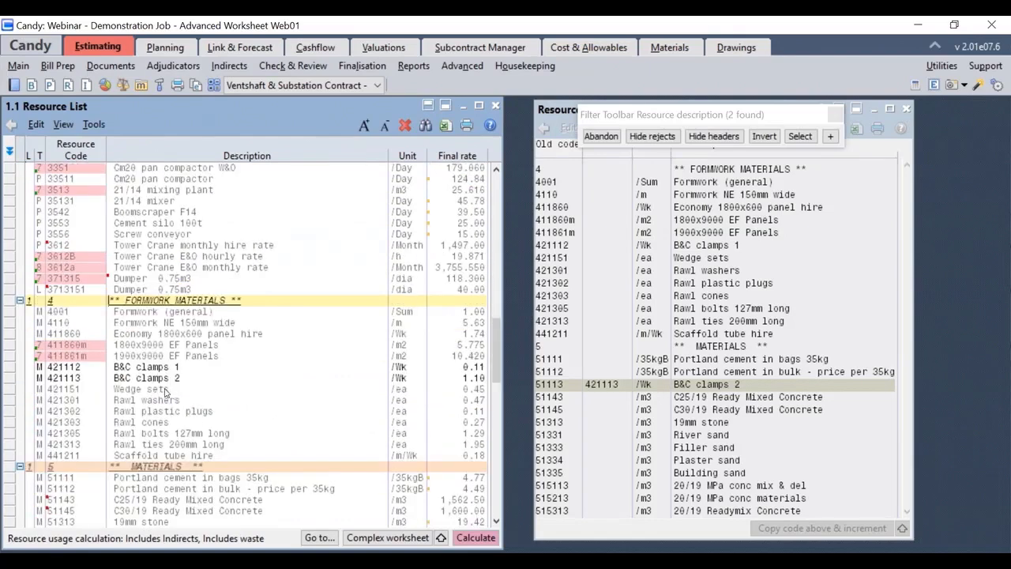
click(168, 388)
click(158, 378)
key(Up)
key(Down)
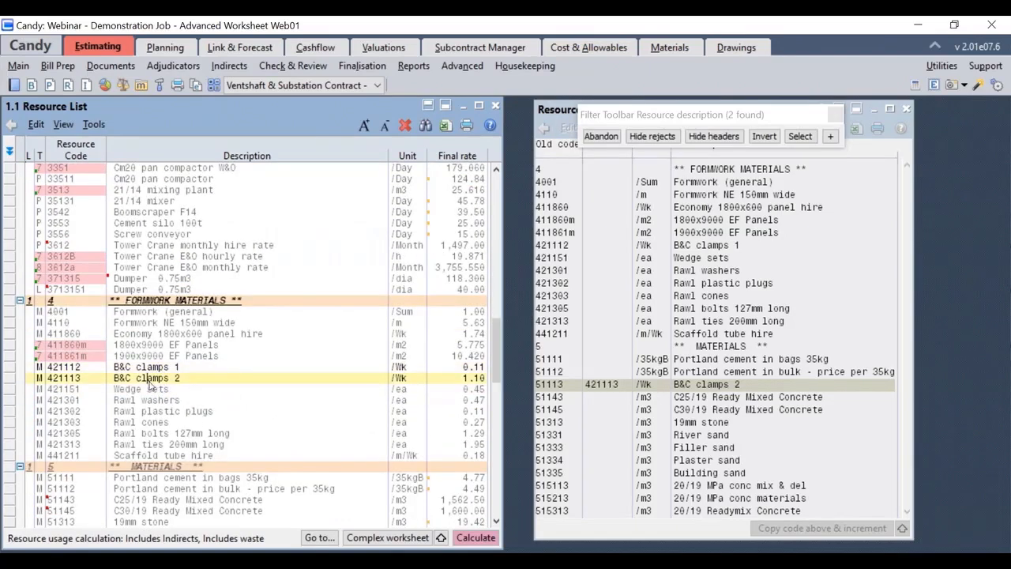
scroll(131, 346, down, 4)
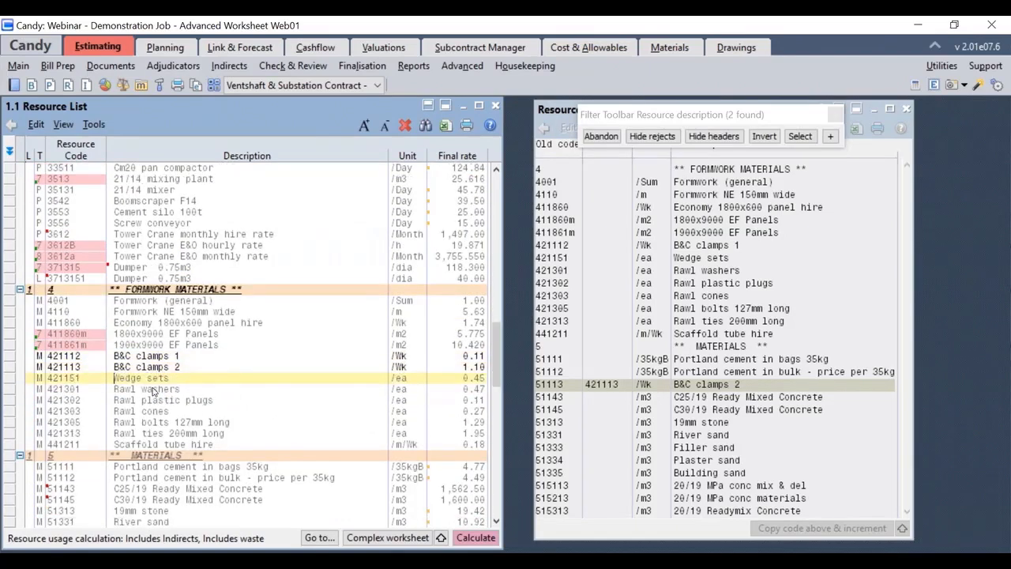
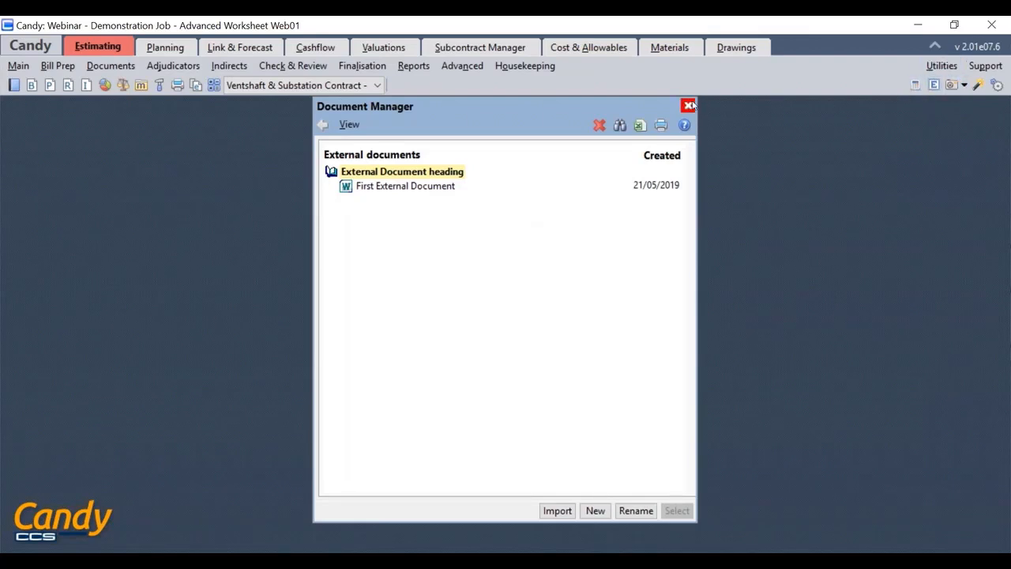
Close the Document Manager and review the External documents tool button setting in the system preferences
click(689, 105)
click(994, 87)
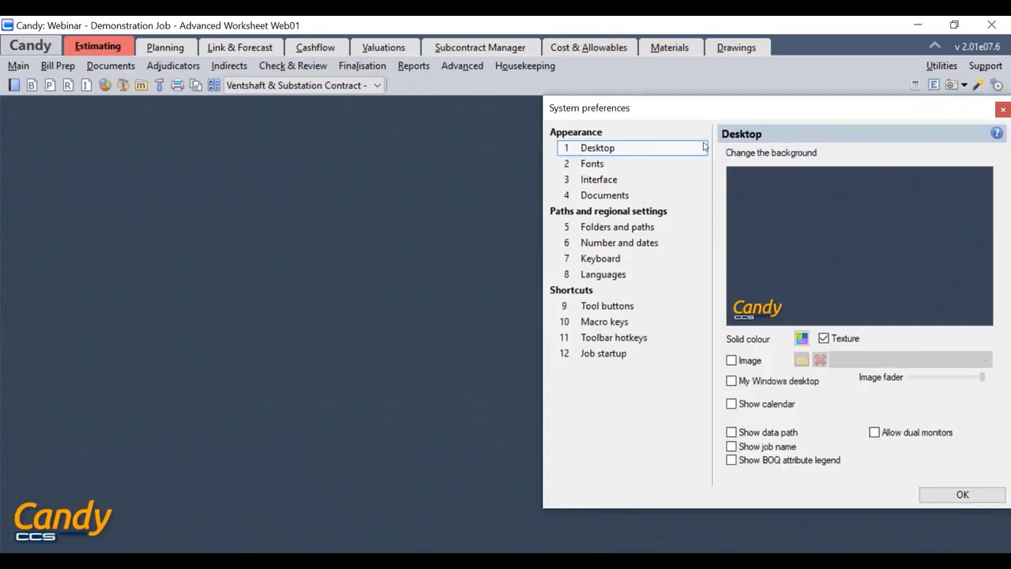
click(615, 311)
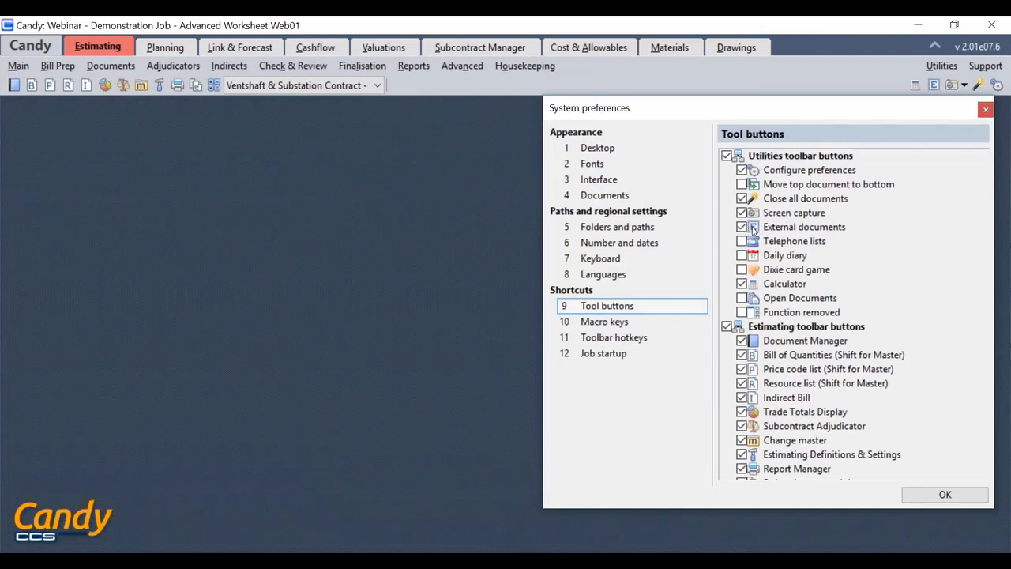
click(945, 494)
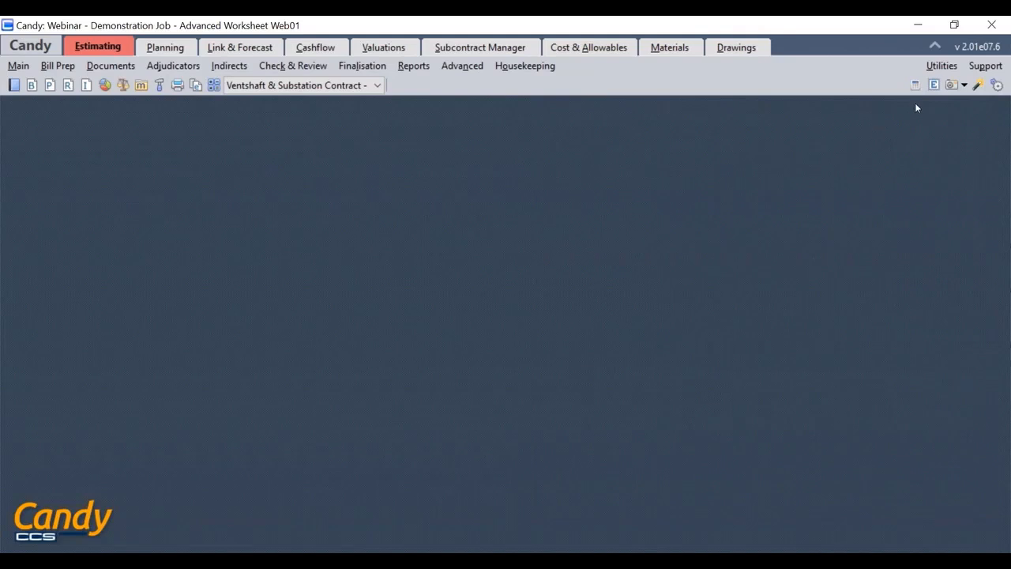
Check where external documents can be accessed in the Estimating, Planning and Valuations modules, and return to Estimating
click(98, 72)
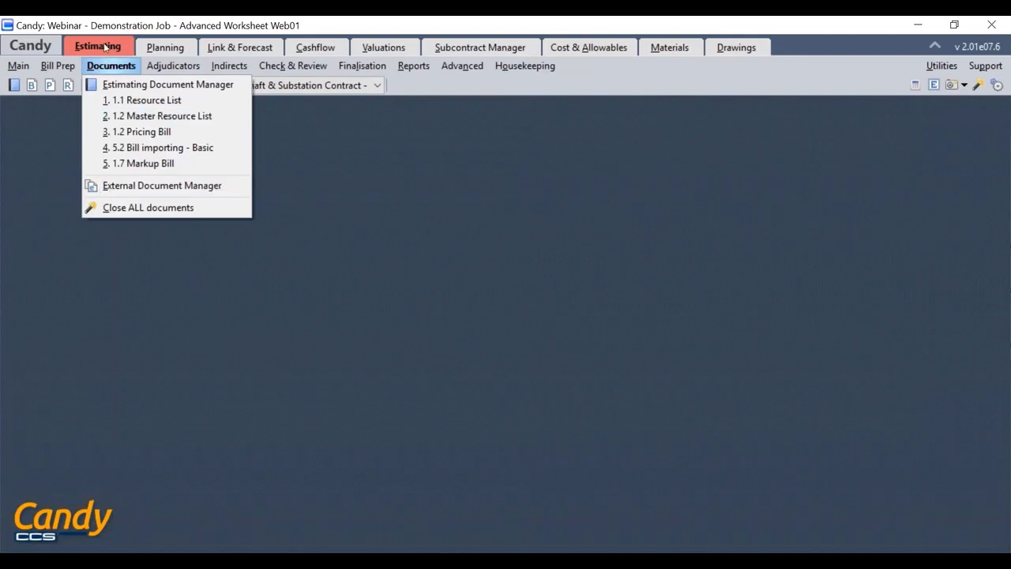
click(410, 173)
click(165, 45)
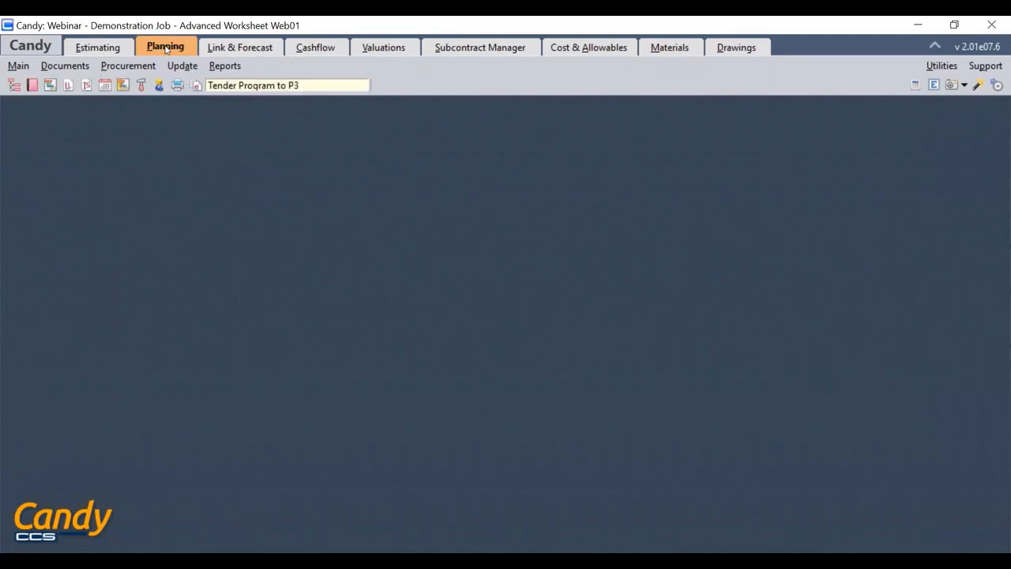
click(82, 69)
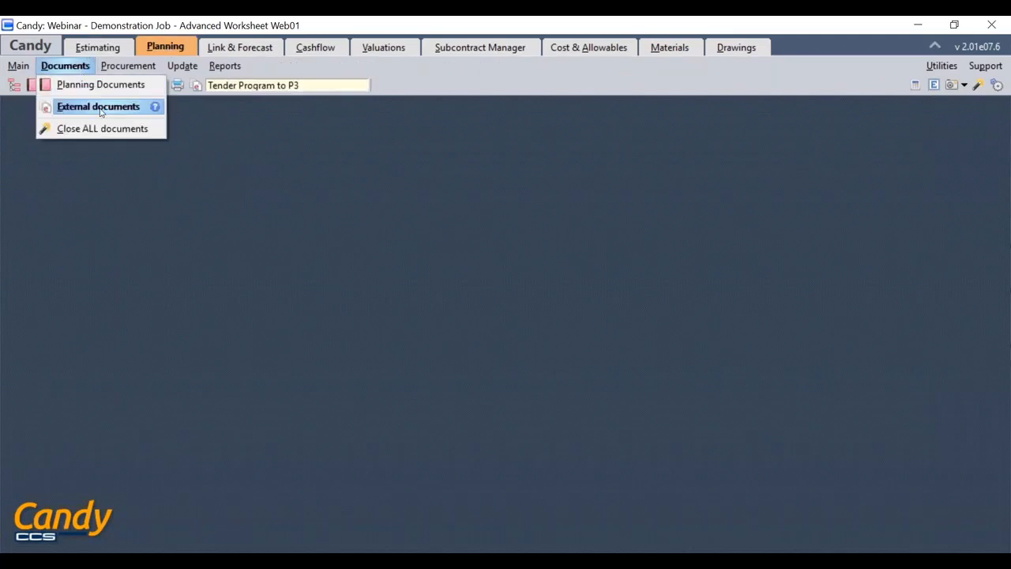
click(279, 140)
click(383, 47)
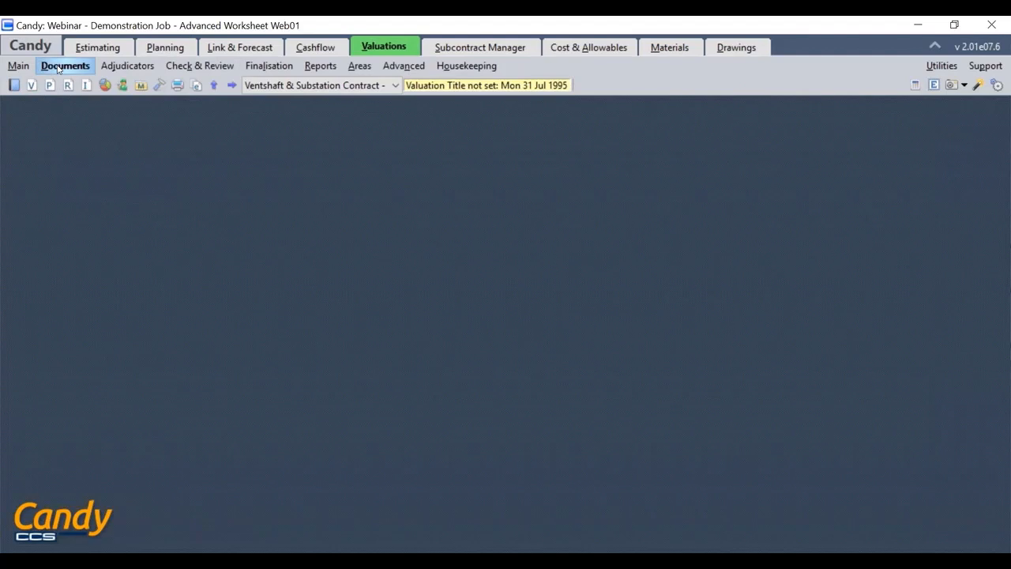
click(65, 67)
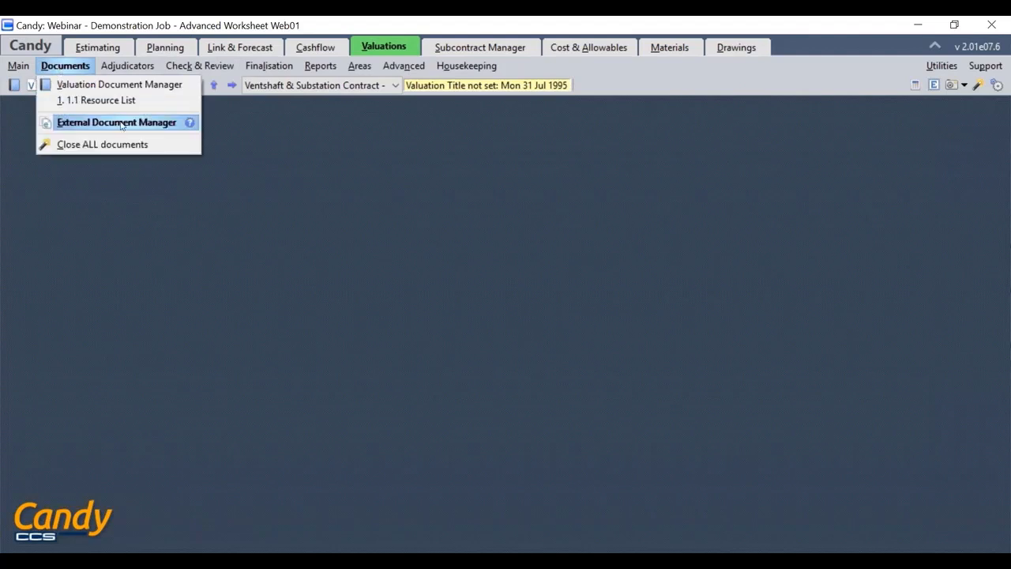
click(312, 142)
click(97, 46)
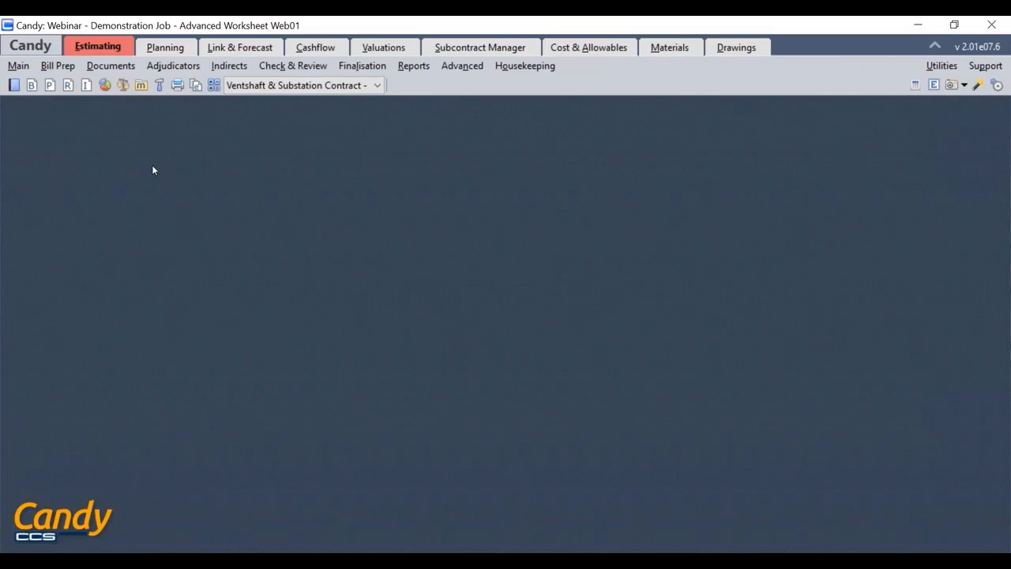
Open the external documents list and add a new heading named Contract Specification
click(941, 89)
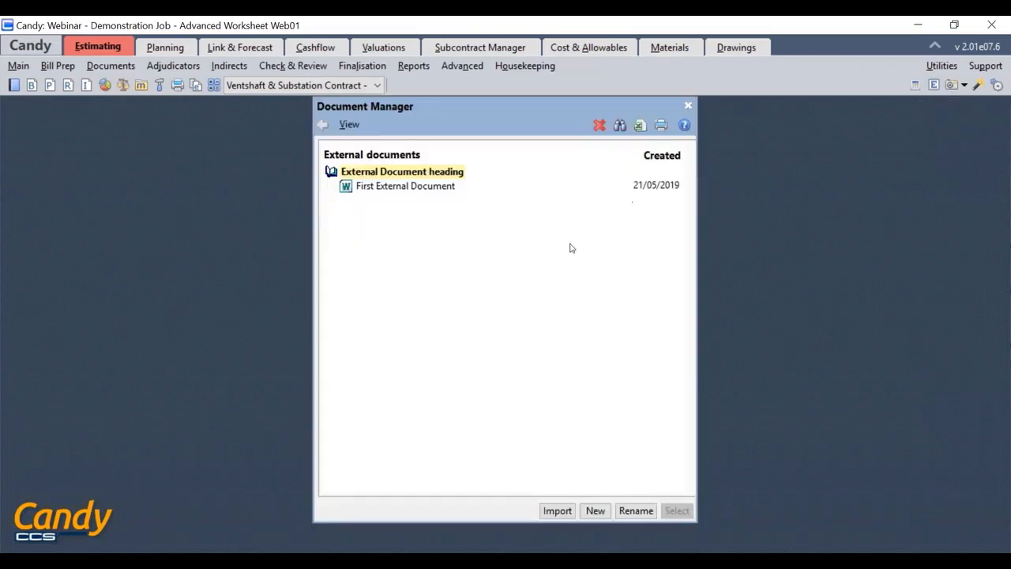
click(597, 512)
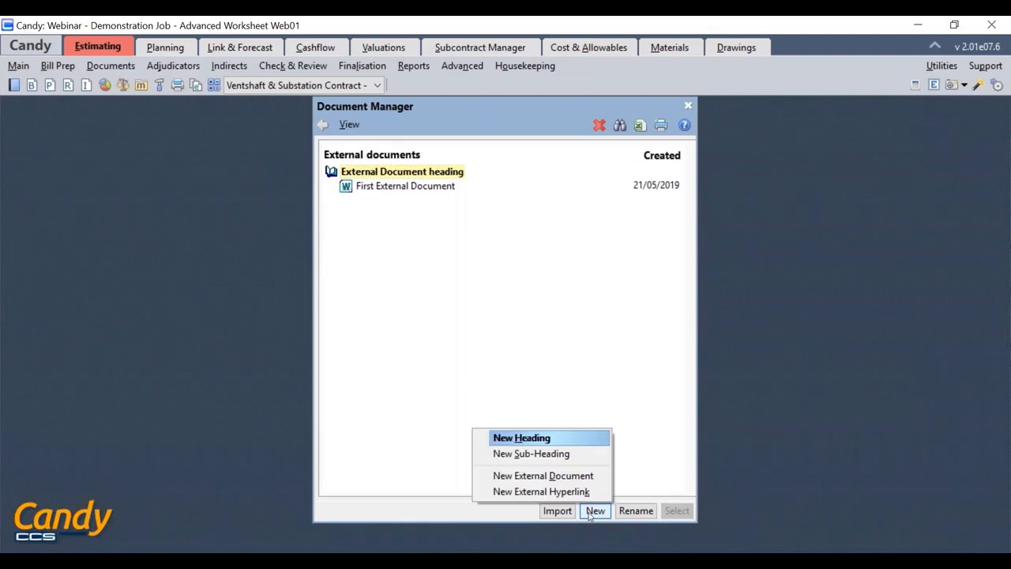
click(565, 442)
text(C)
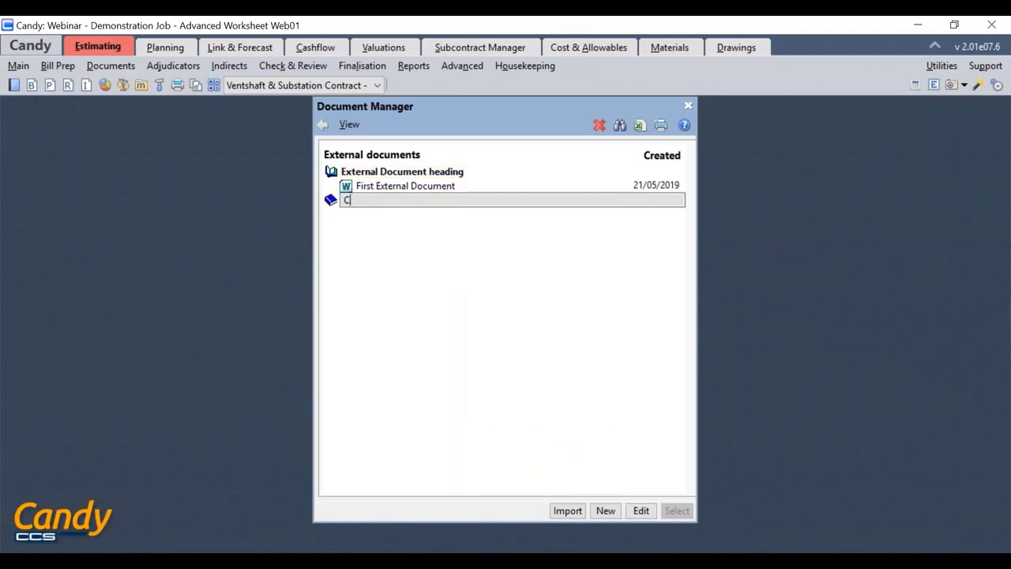
text(ontract Specification)
key(Return)
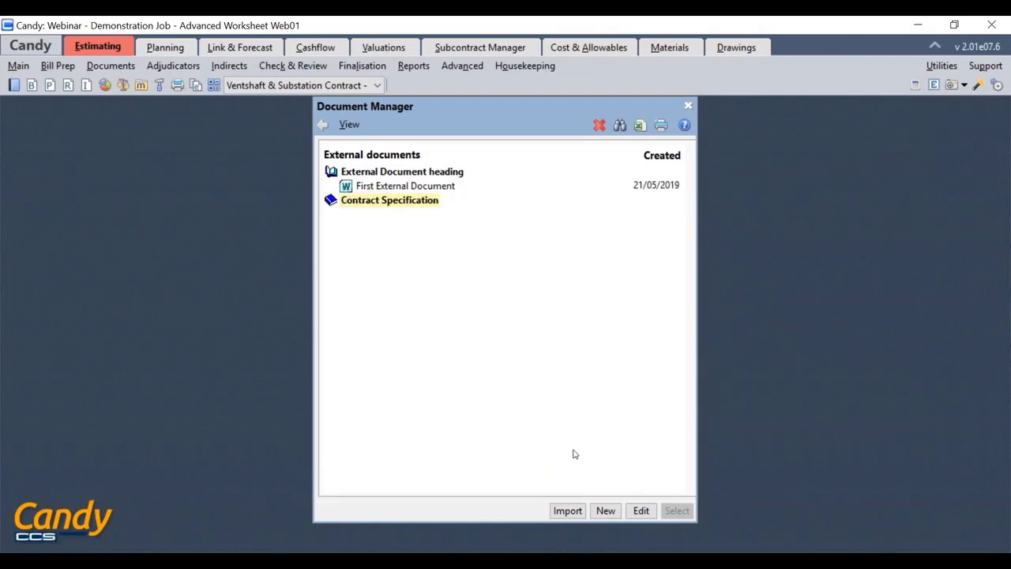
Add a sub-heading named STD Specifications under the Contract Specification heading
click(606, 511)
click(606, 511)
click(542, 451)
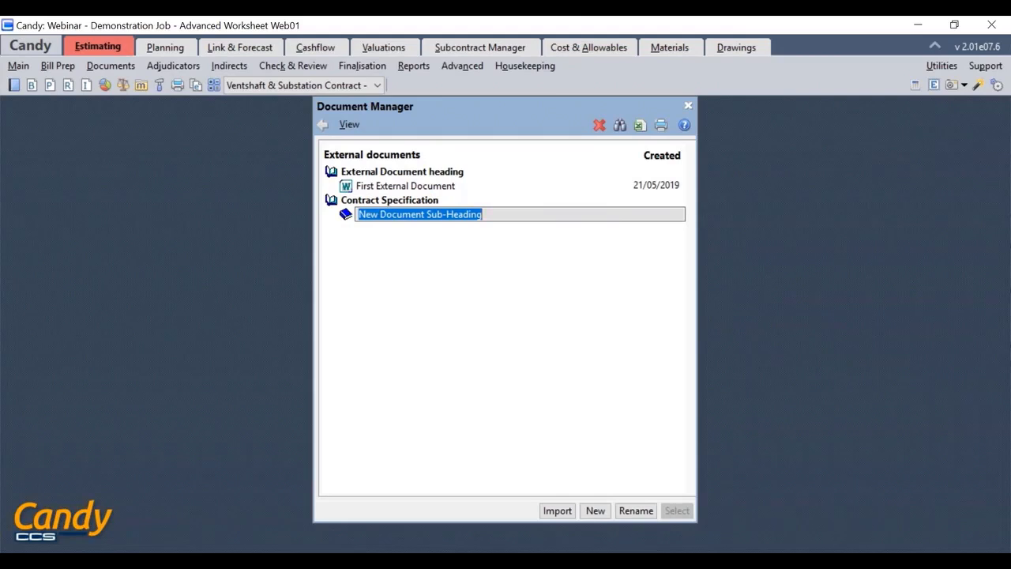
text(STD )
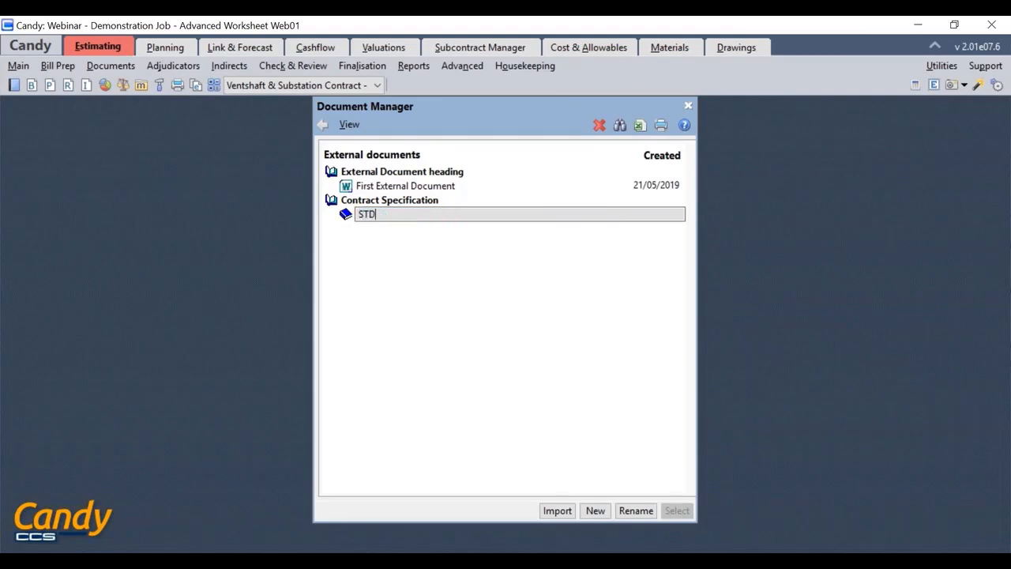
text(Specifications)
key(Return)
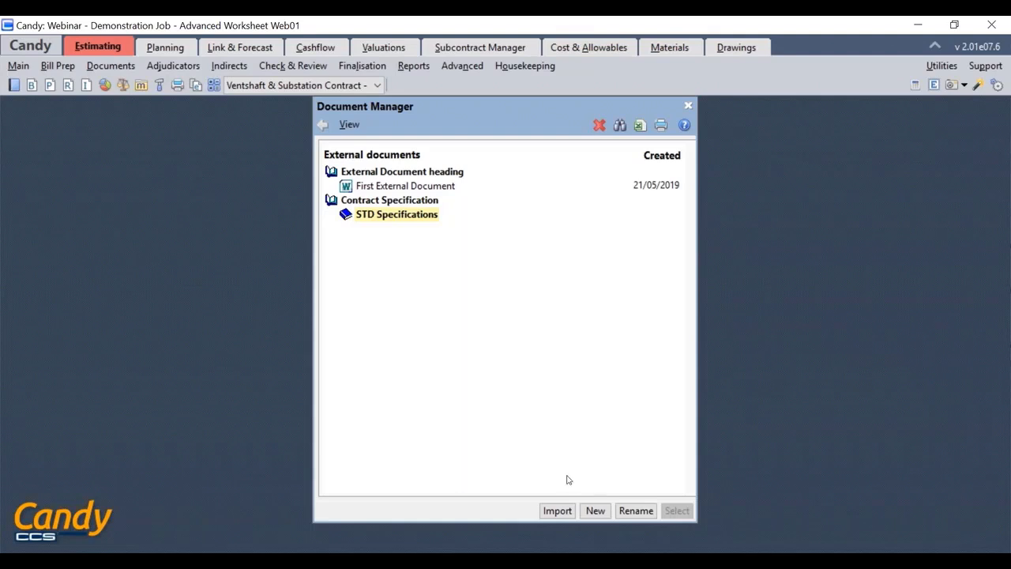
Import the Word file Tender - Standard Specification from the desktop folder Candy External Documents under STD Specifications
click(556, 510)
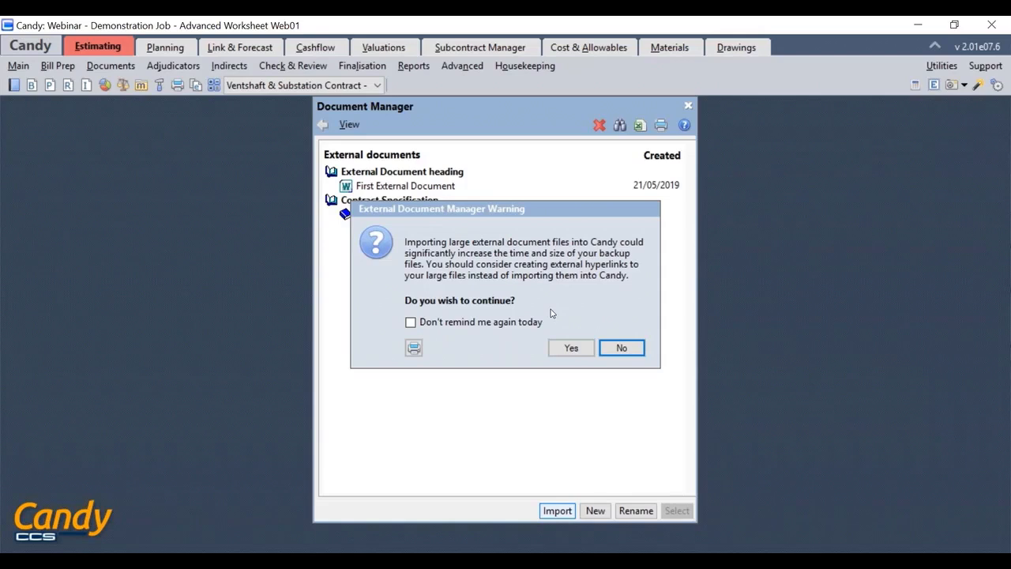
click(569, 348)
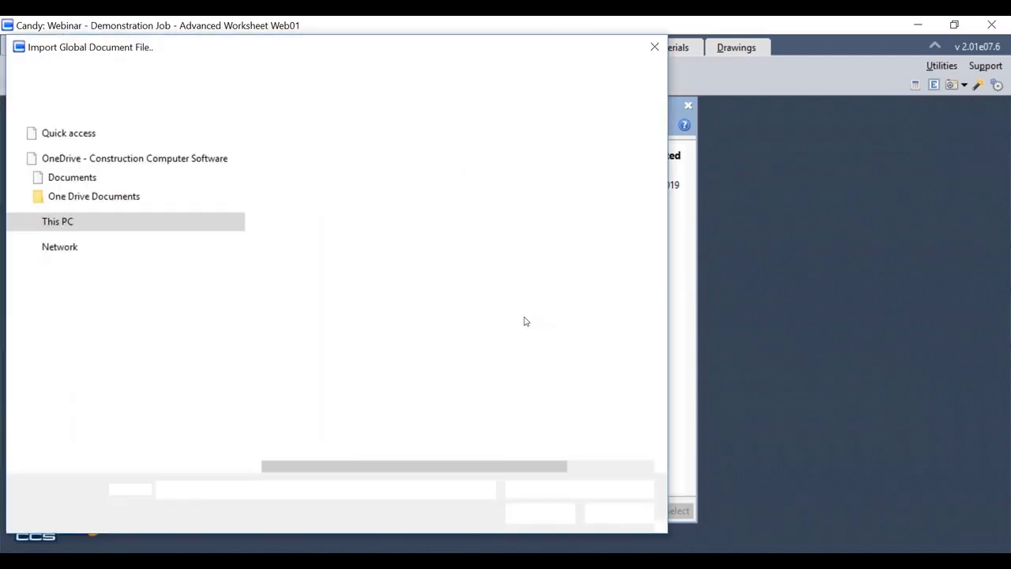
click(79, 437)
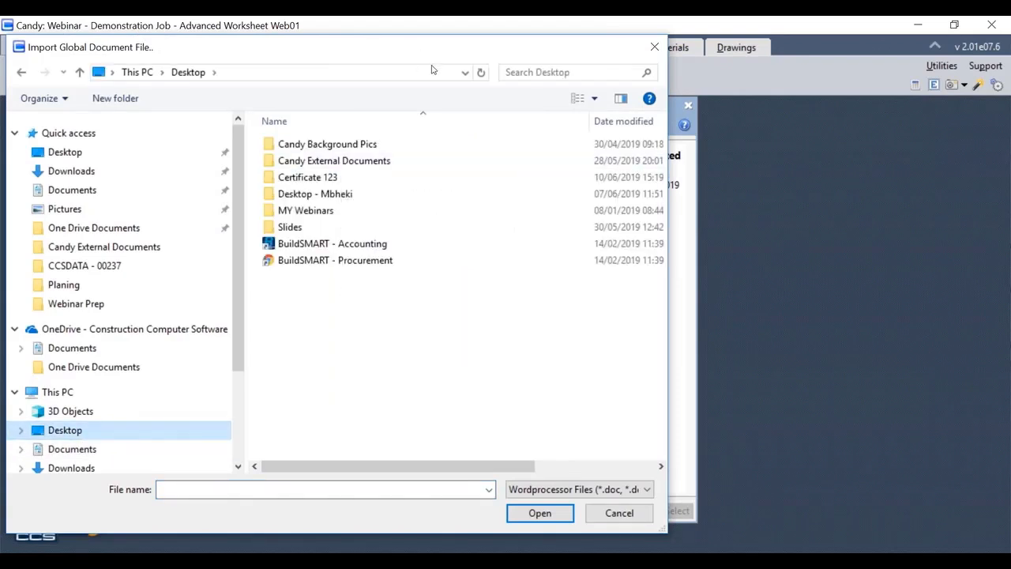
double_click(353, 178)
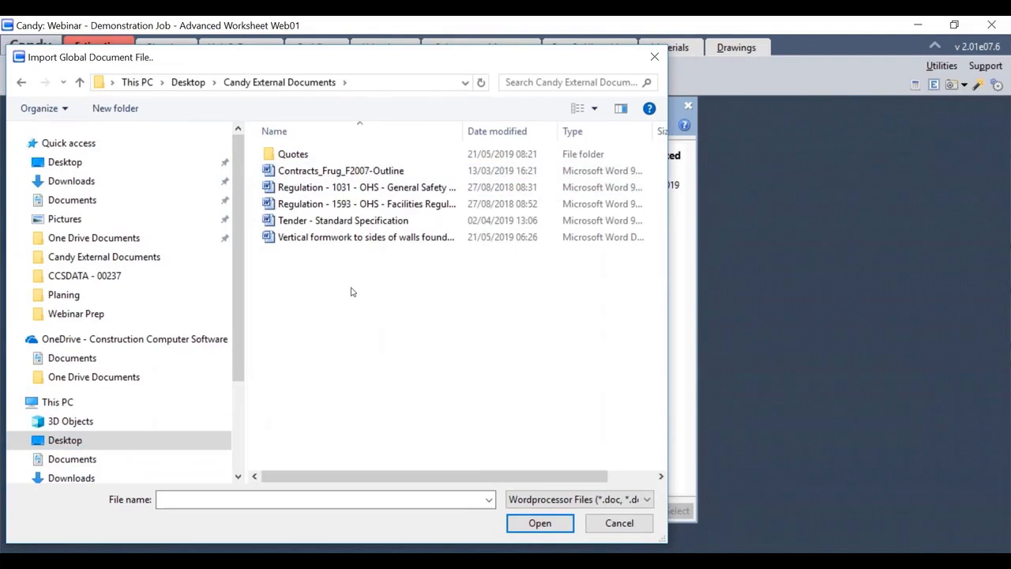
click(343, 226)
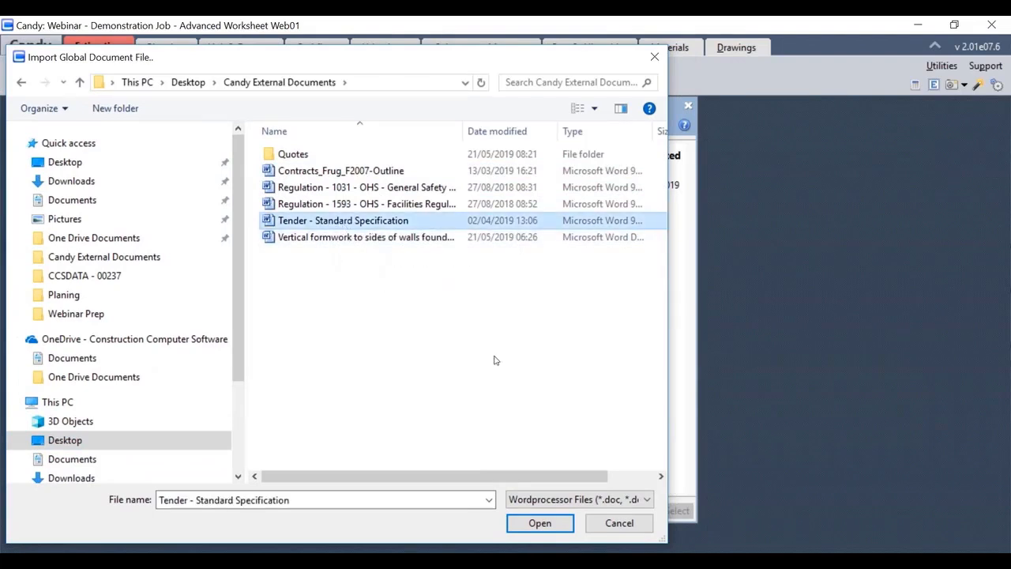
click(540, 524)
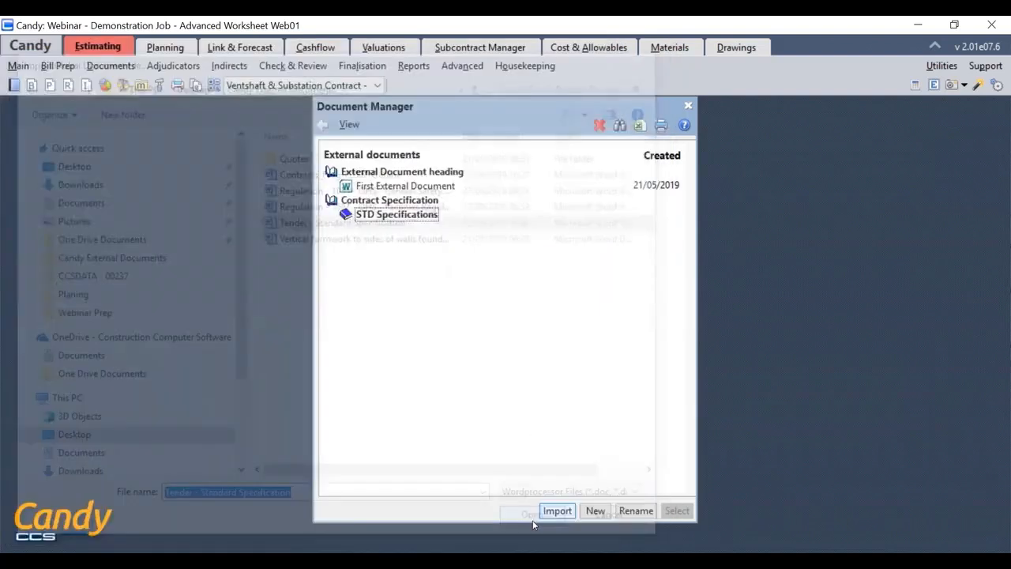
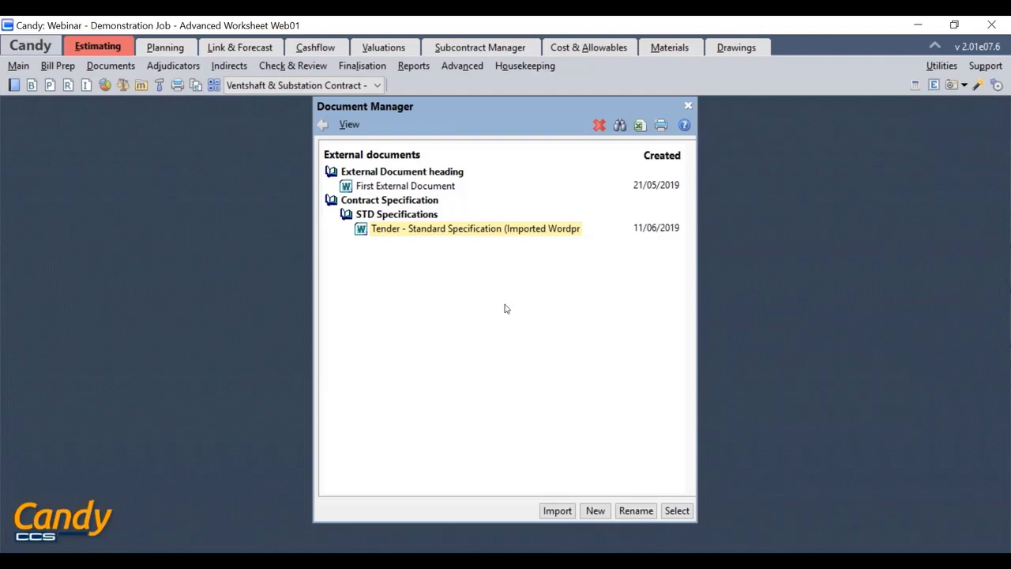
Add an external hyperlink described as Tender Specification under STD Specifications, linked to the Tender - Standard Specification file in Candy External Documents
click(594, 509)
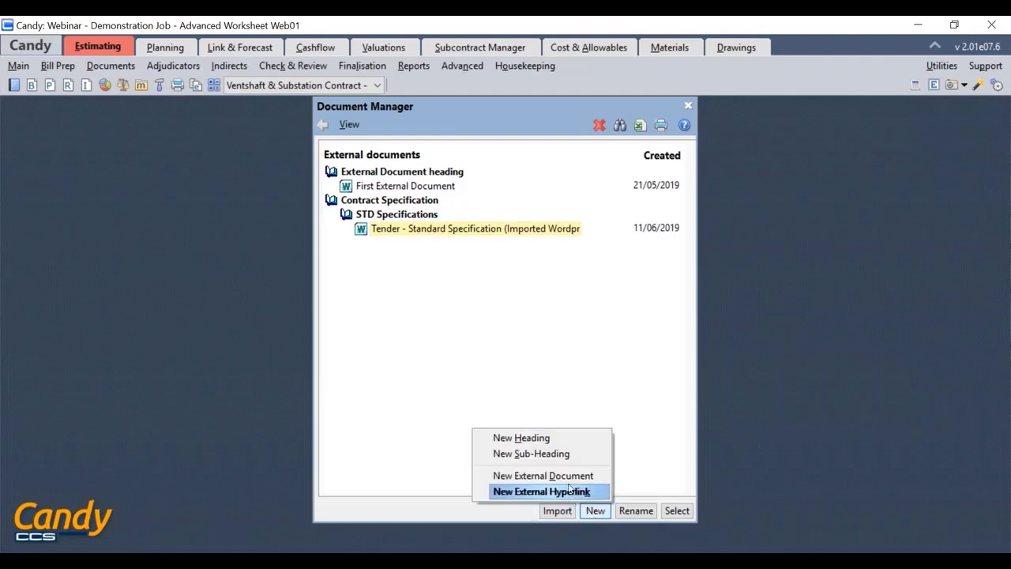
click(570, 488)
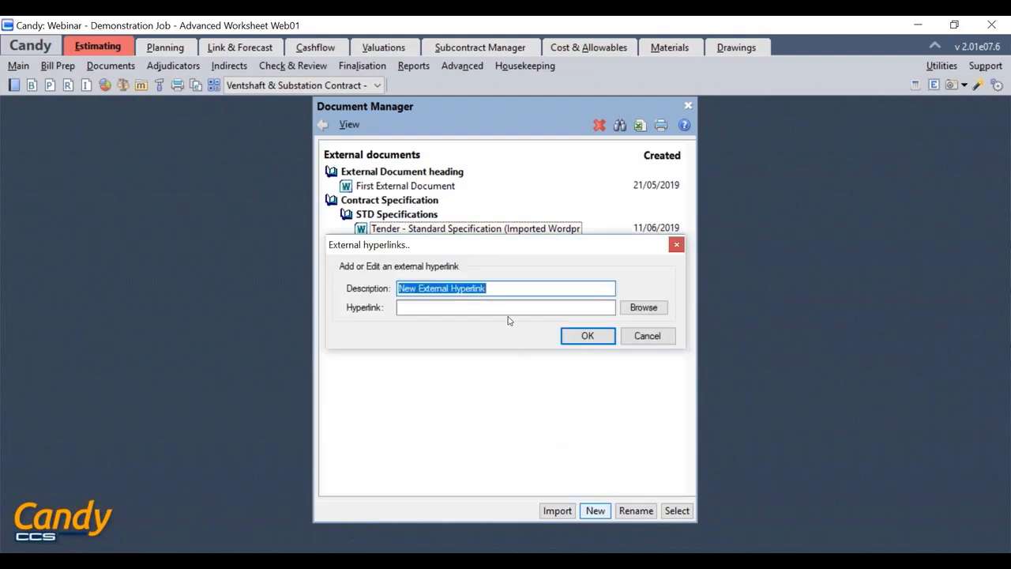
drag(501, 289, 366, 330)
text(Tende)
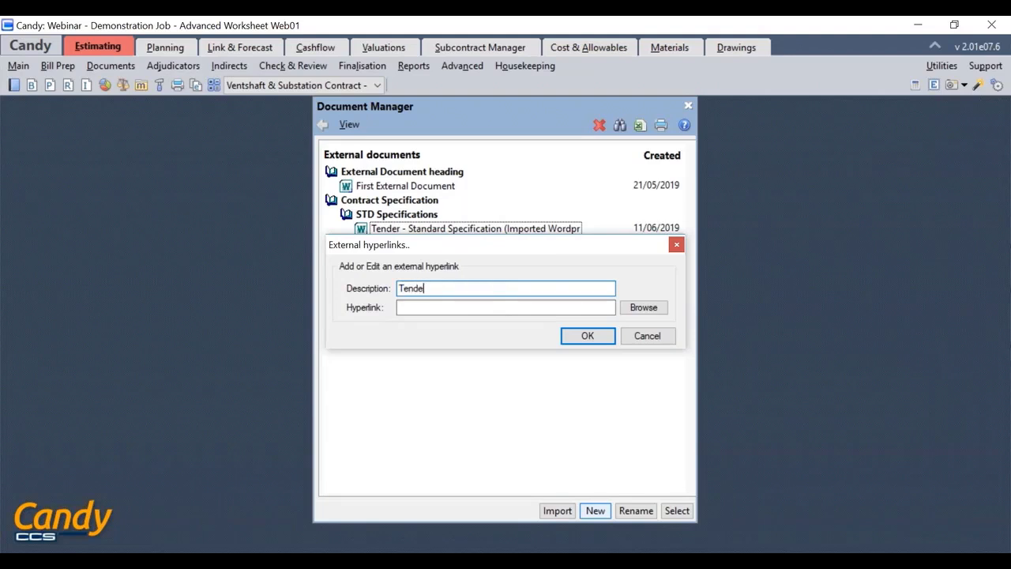
text(r Specification)
click(639, 312)
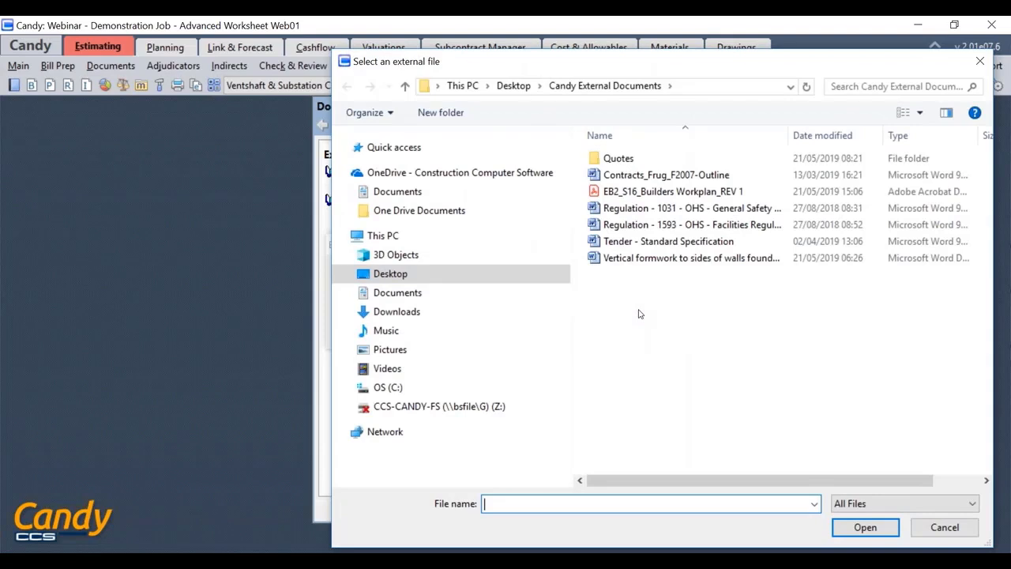
click(668, 241)
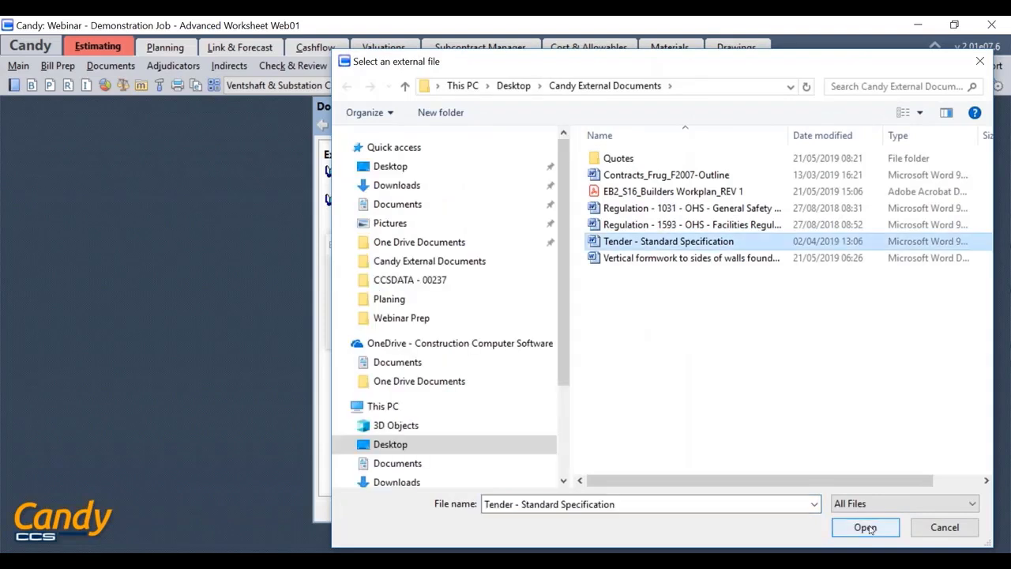
click(865, 527)
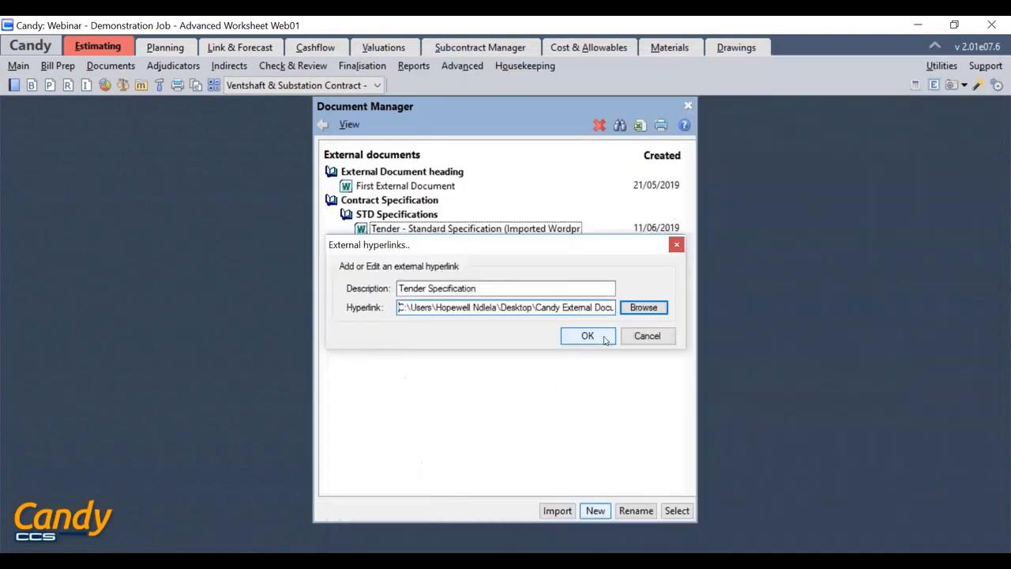
click(582, 334)
click(399, 245)
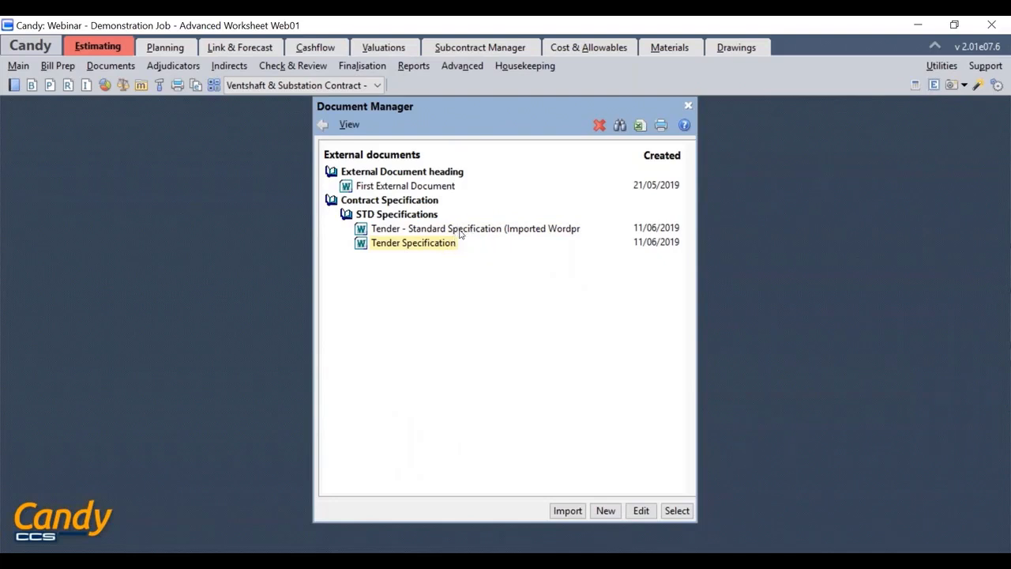
click(460, 230)
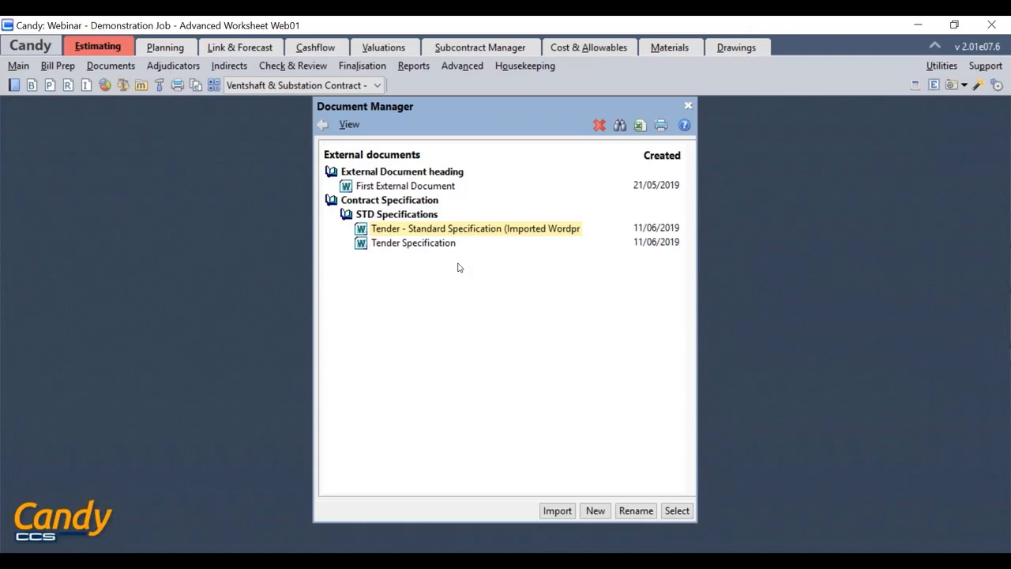
Close the external documents list and go to the Vertical formwork item 1.3.1 in the Pricing Bill
click(687, 105)
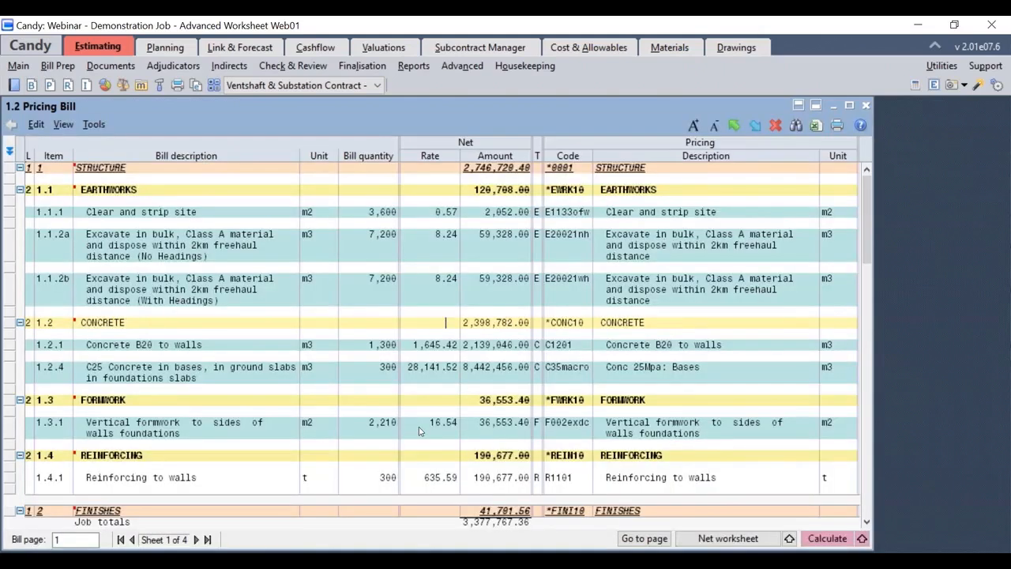
click(419, 431)
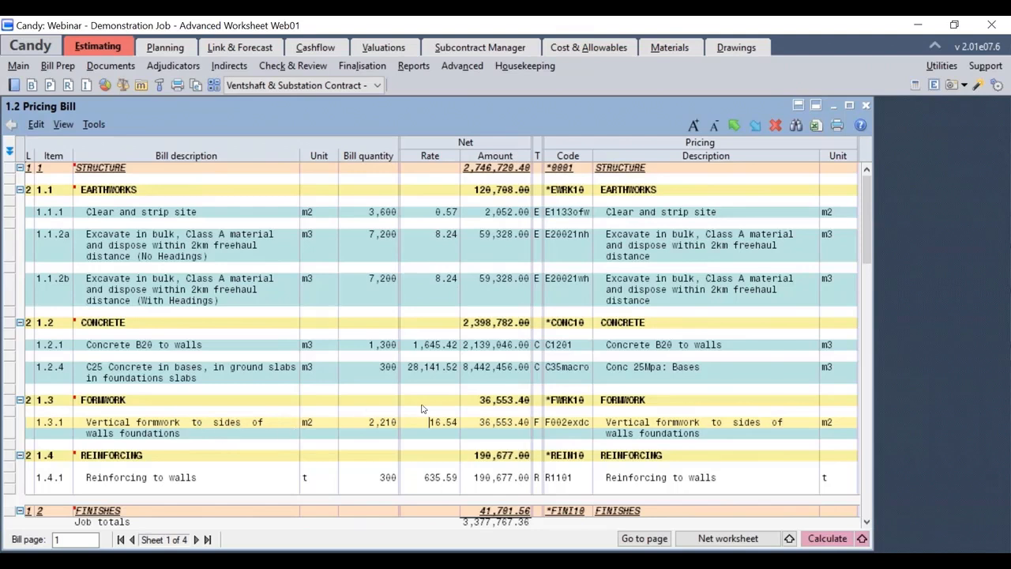
click(438, 433)
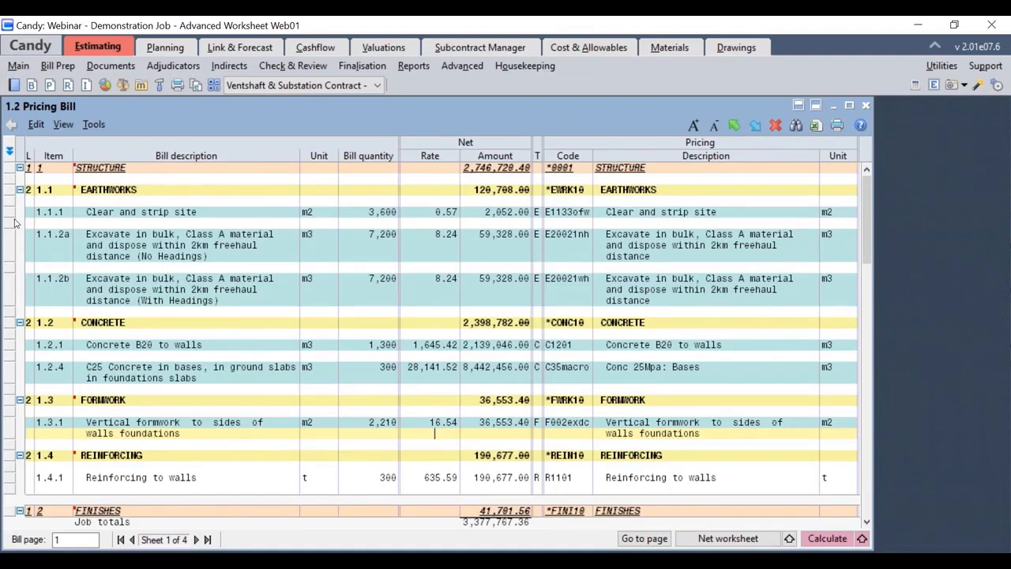
Add the Hyperlinks column from the Bill Items group to the Pricing Bill's column layout
click(74, 128)
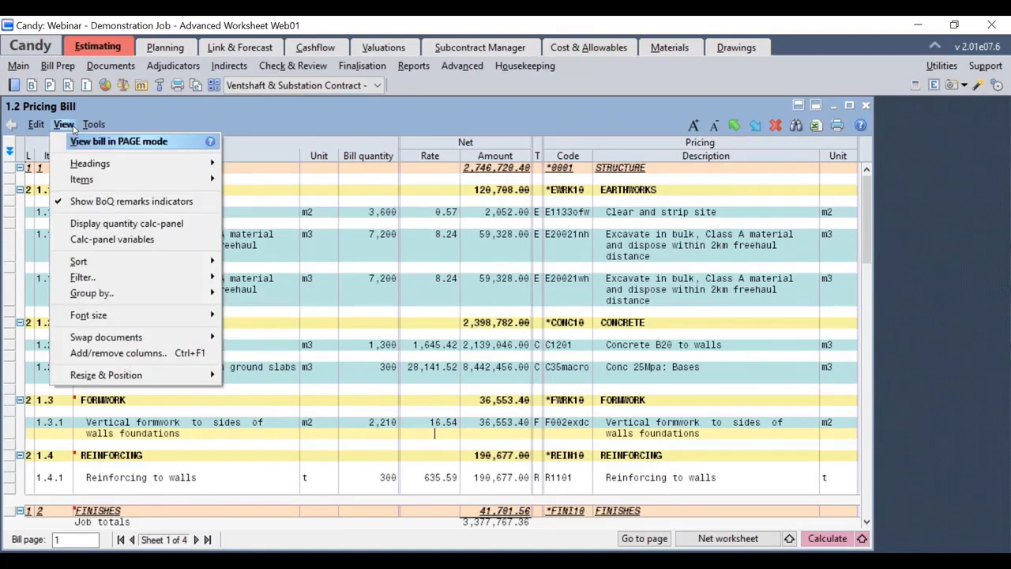
click(85, 354)
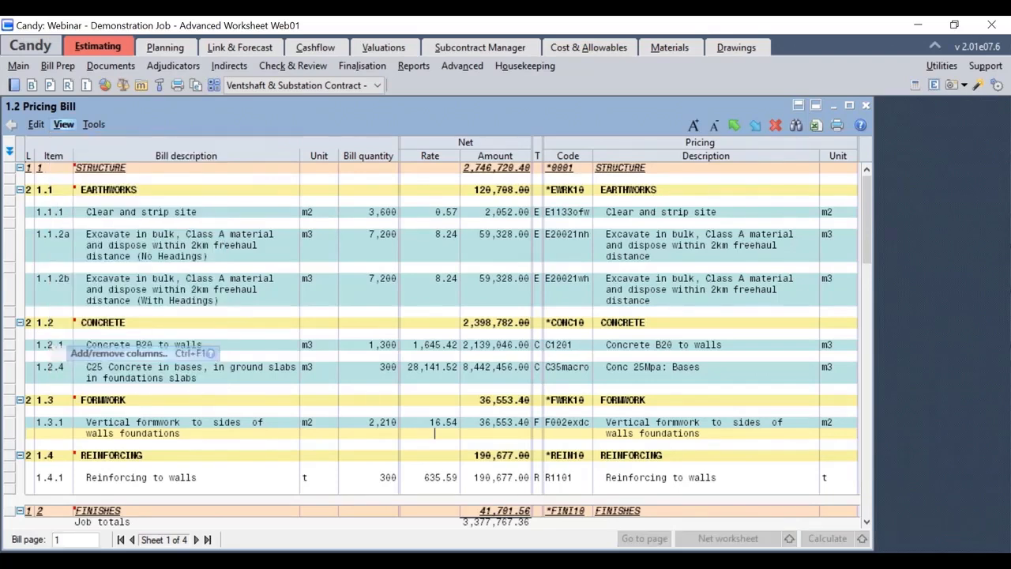
scroll(591, 185, up, 6)
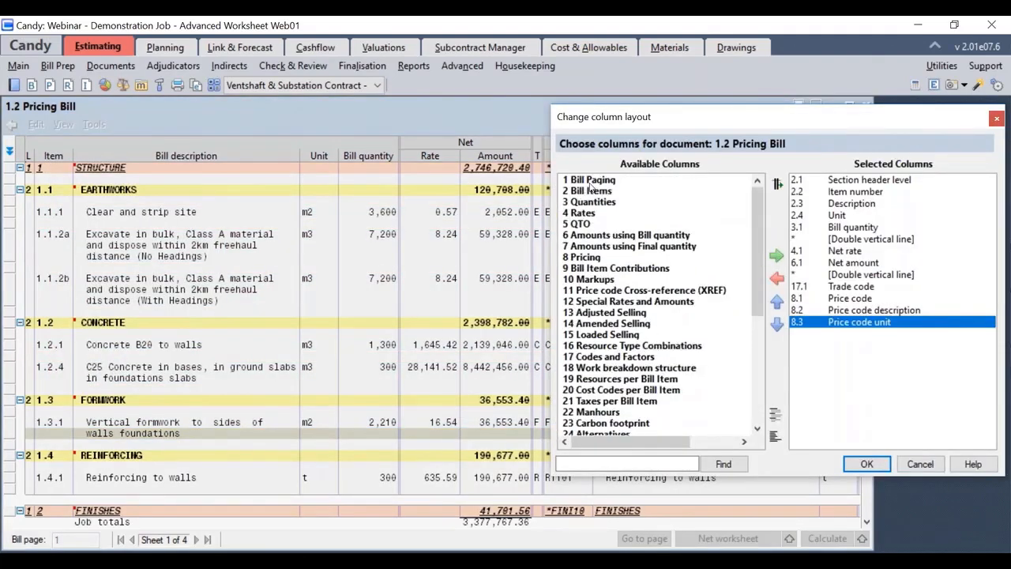
click(590, 191)
double_click(591, 190)
double_click(600, 268)
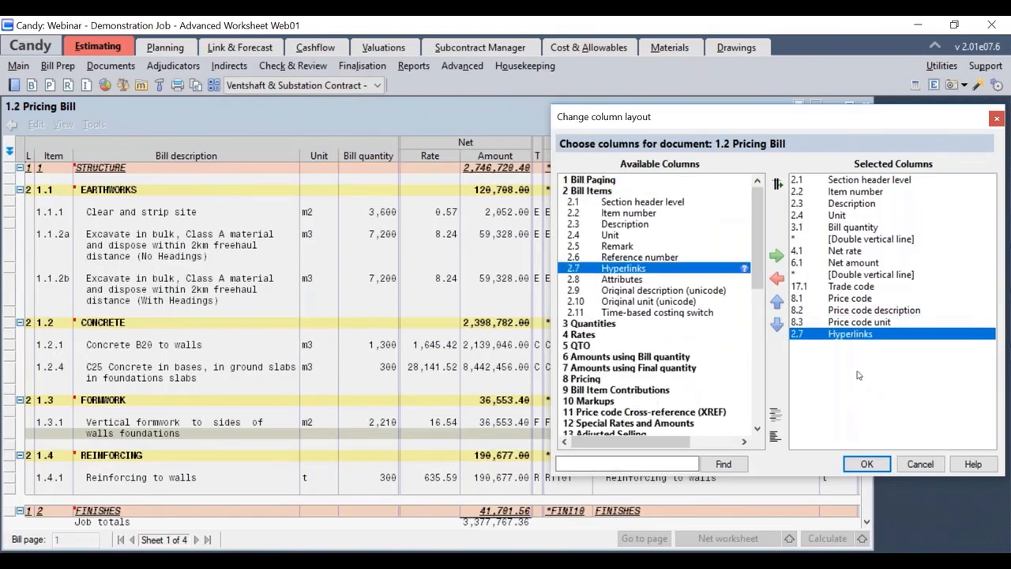
Place the Hyperlinks column between Item number and Description and apply the column layout
click(777, 301)
click(777, 301)
click(777, 301)
click(778, 301)
click(777, 301)
click(777, 300)
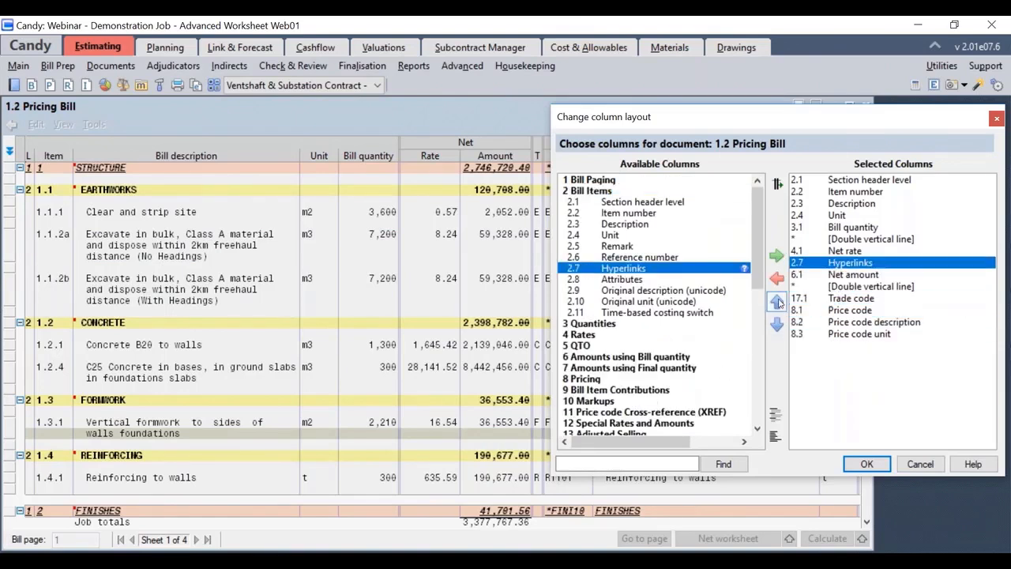
click(777, 301)
click(777, 301)
click(777, 301)
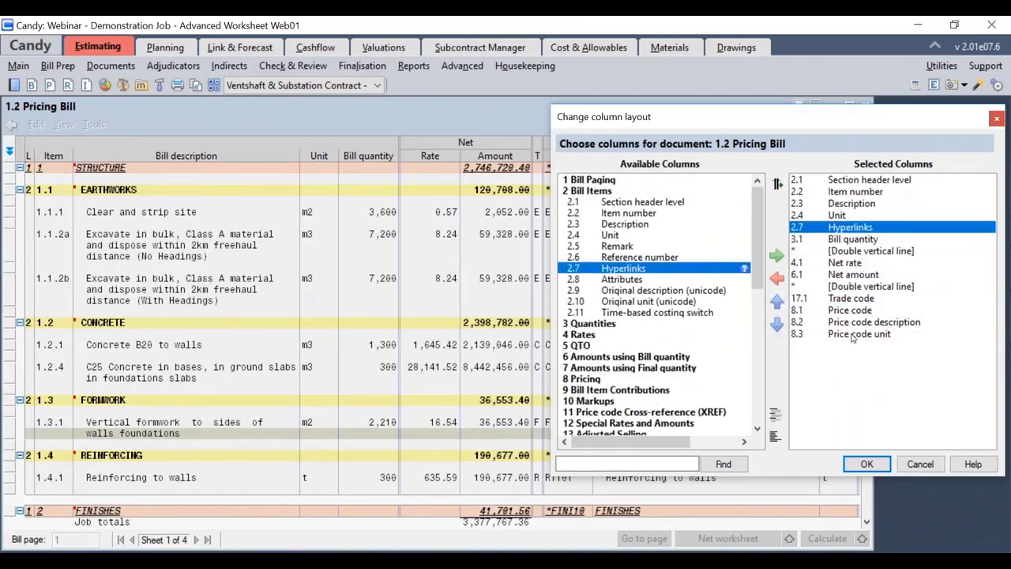
click(778, 303)
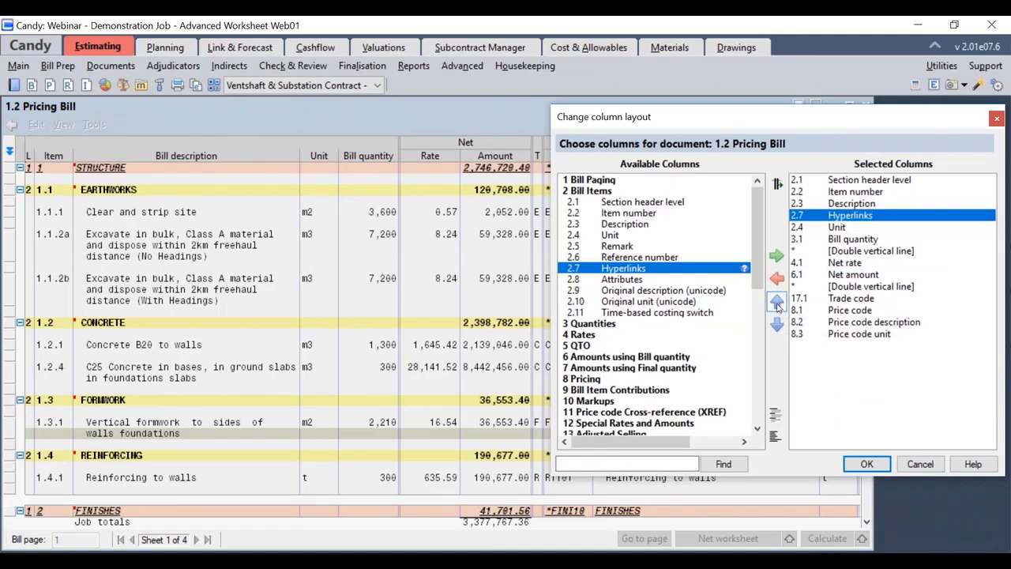
click(778, 303)
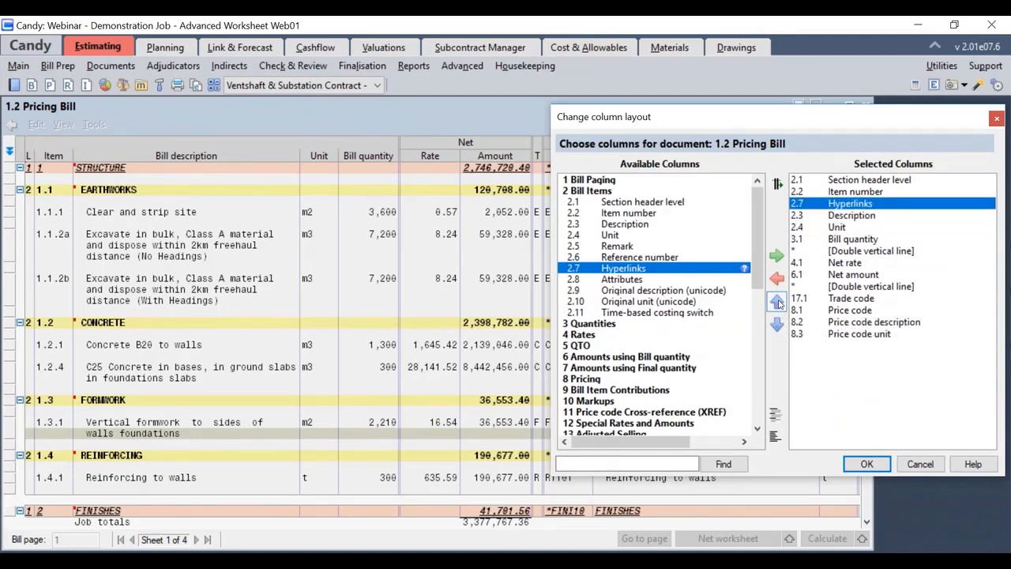
click(866, 463)
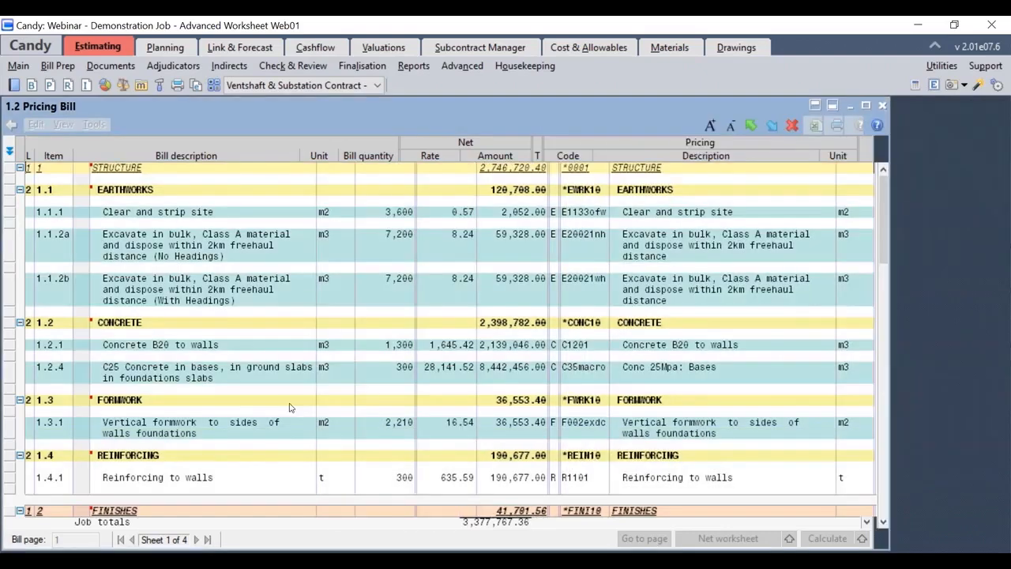
Start an external hyperlink on bill item 1.3.1 Vertical formwork with the description Foundation - Vertical Formwork
click(225, 338)
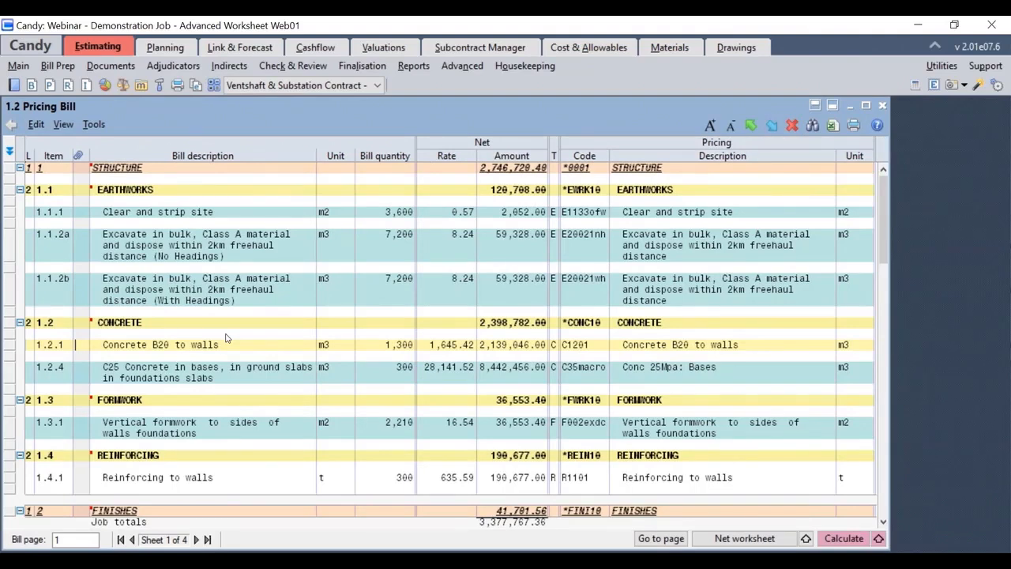
click(215, 377)
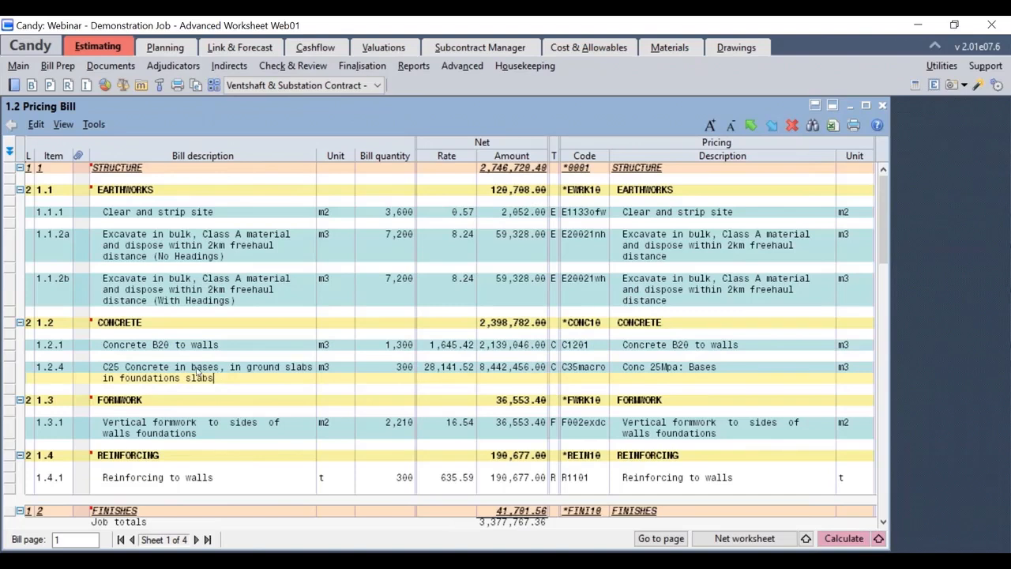
click(136, 404)
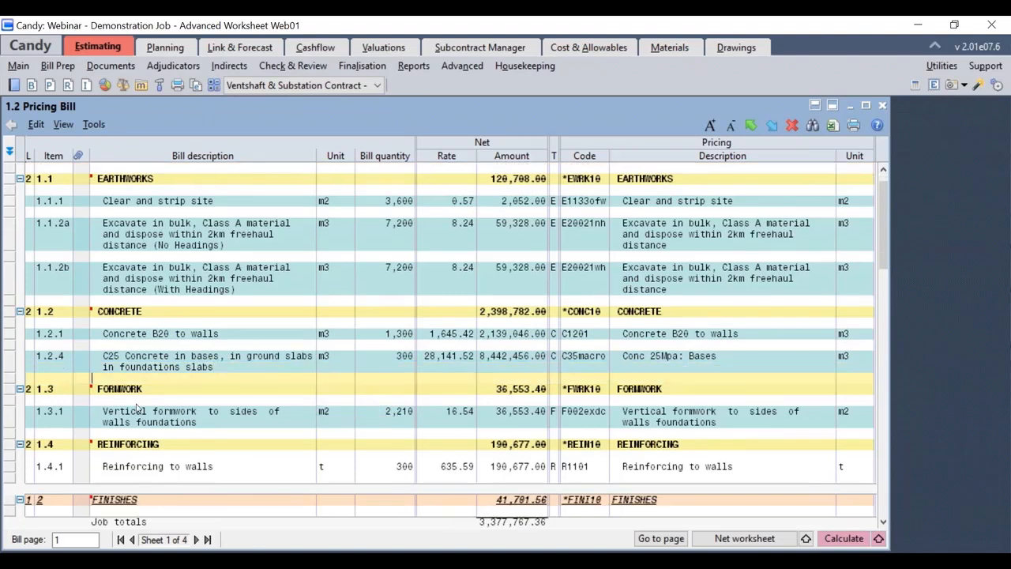
click(139, 412)
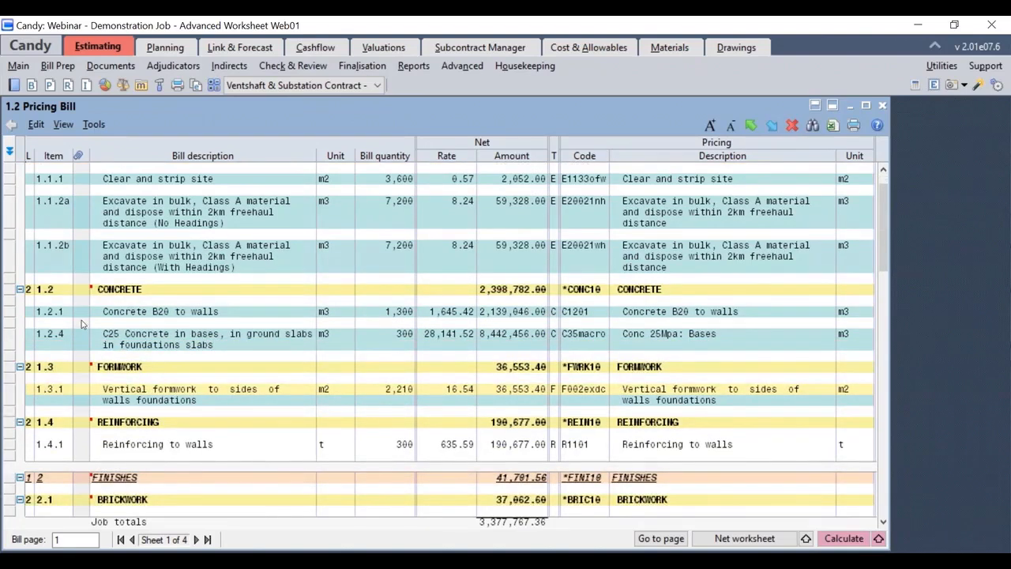
right_click(84, 391)
click(158, 401)
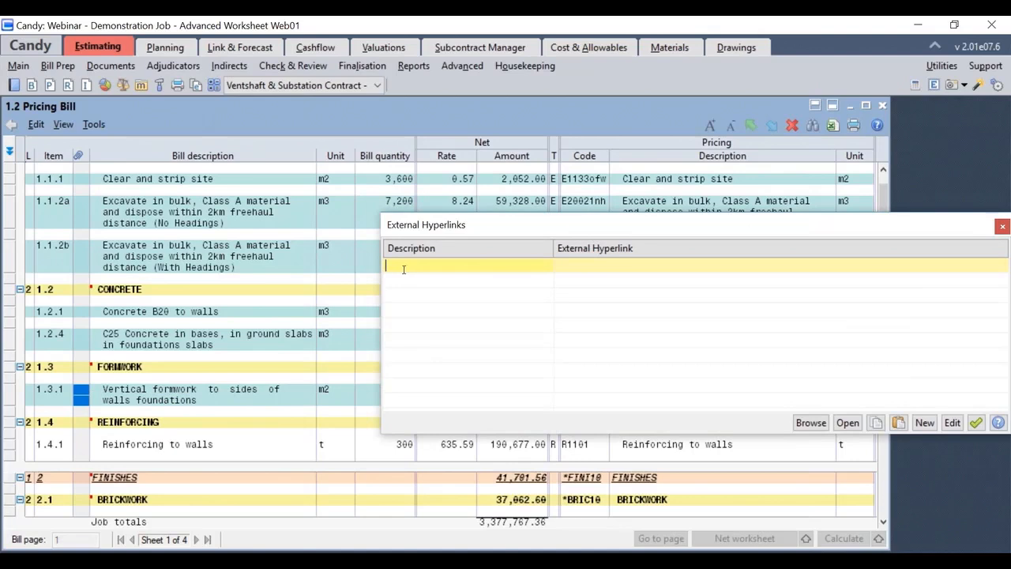
text(Foundation - Vertical Formwork)
key(Tab)
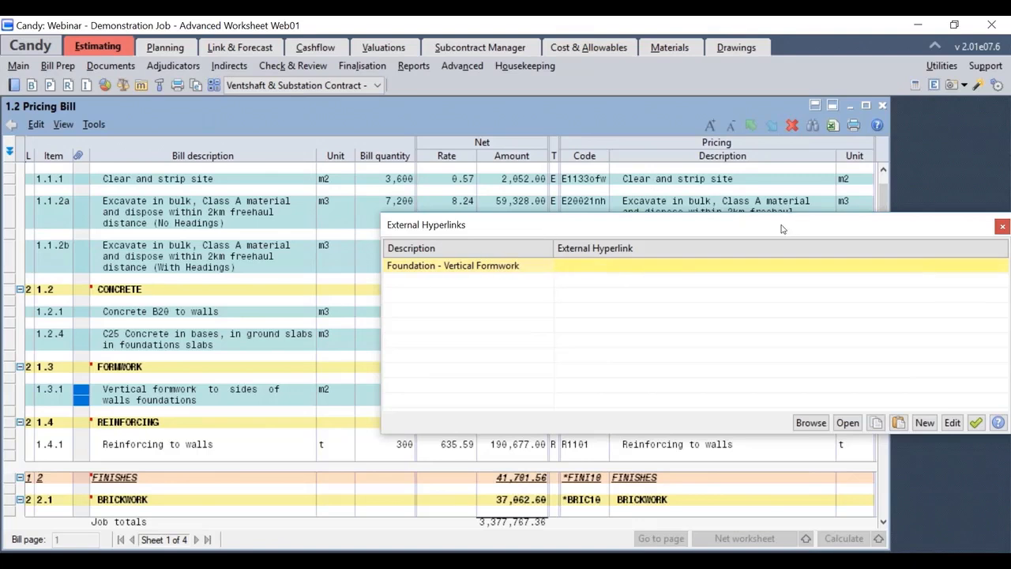
Link the hyperlink to the file Vertical formwork to sides of walls foundations in Candy External Documents, save it, and check it from item 1.3.1
drag(781, 229, 732, 211)
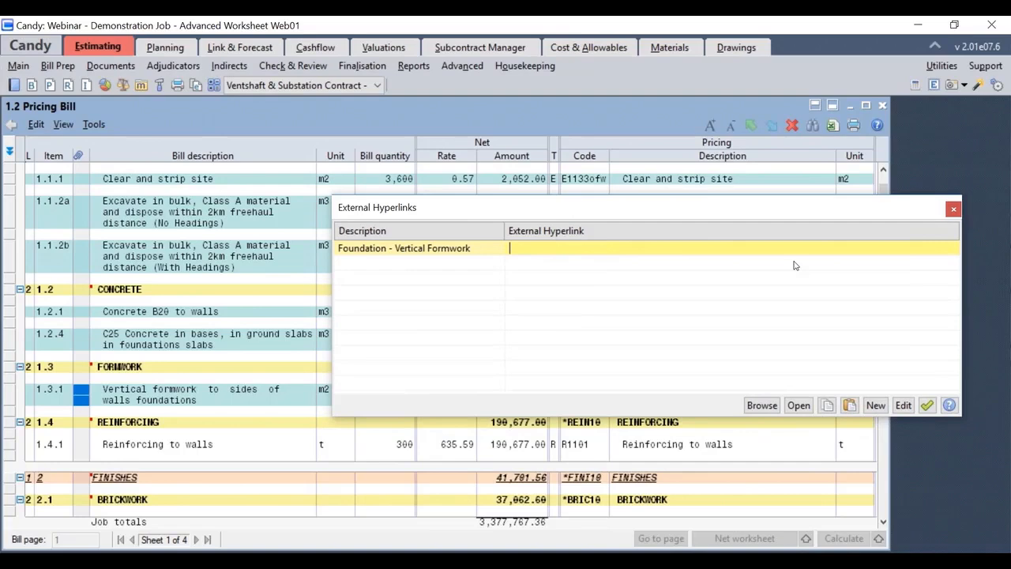
click(768, 411)
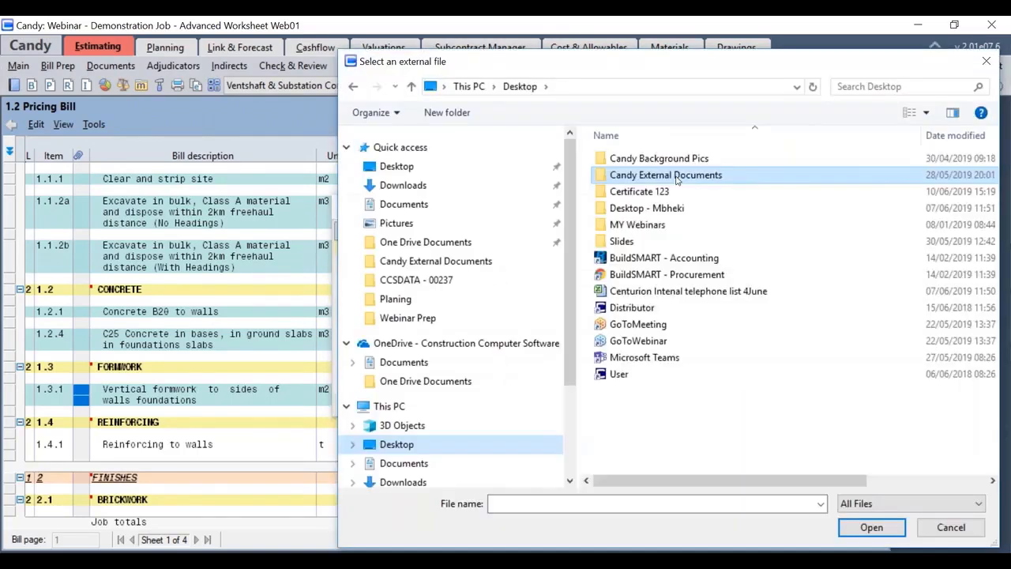
double_click(666, 175)
click(695, 257)
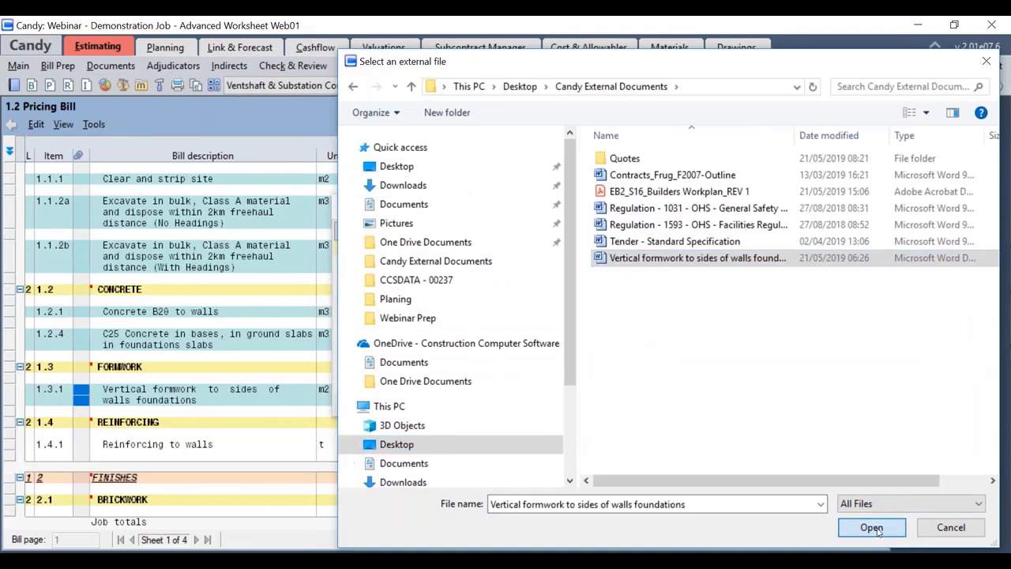
click(872, 528)
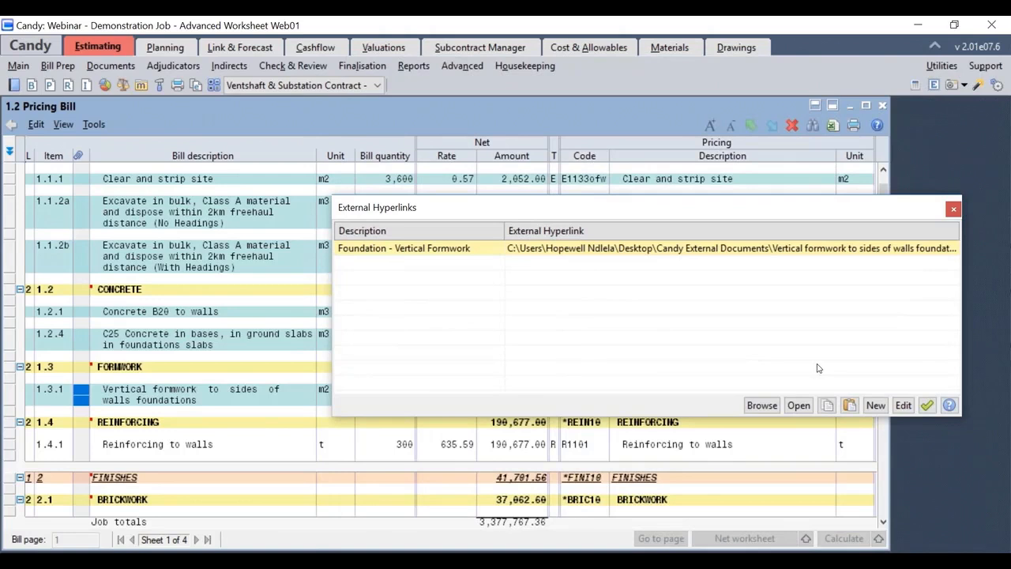
click(926, 405)
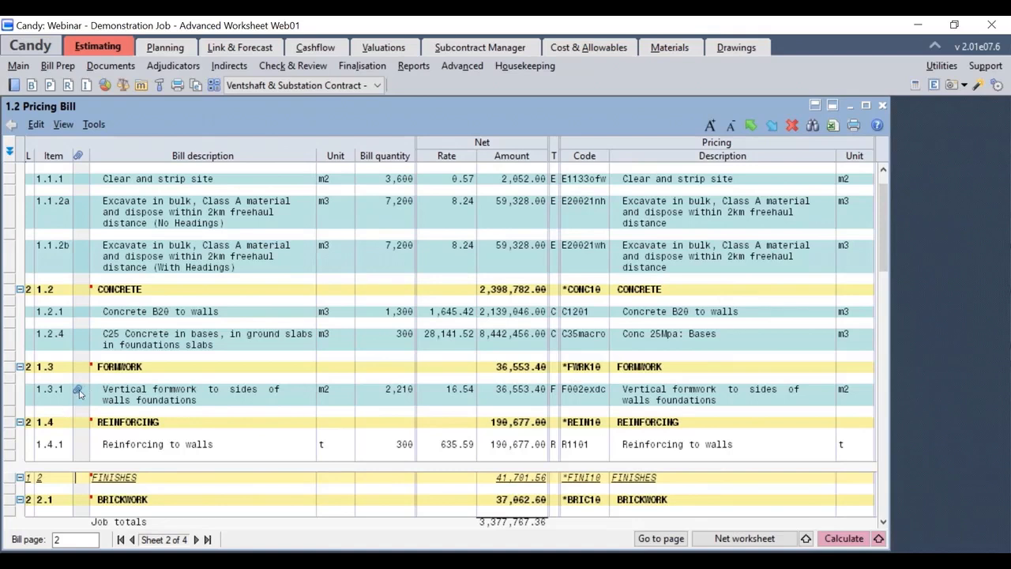
click(79, 390)
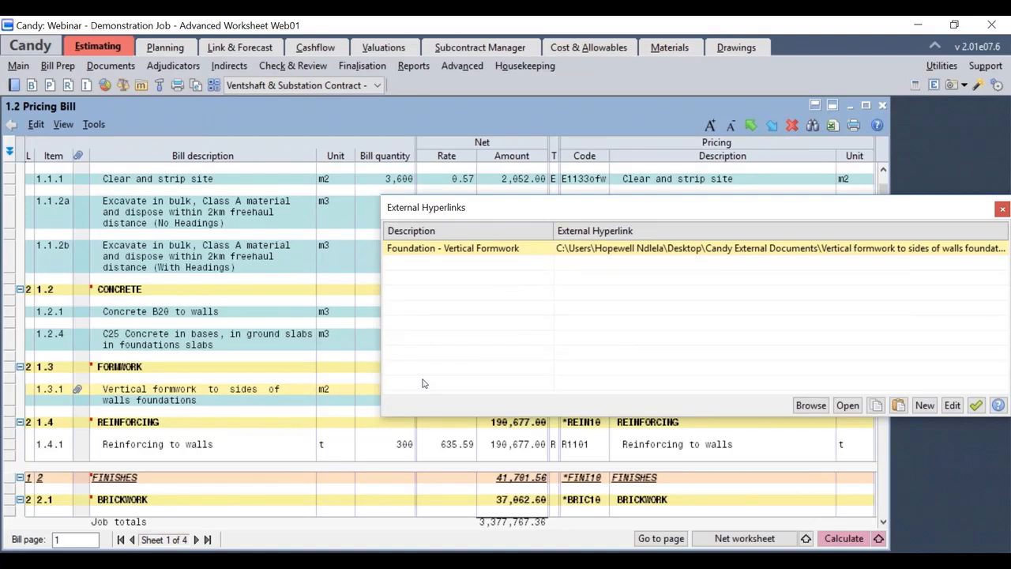
click(1002, 209)
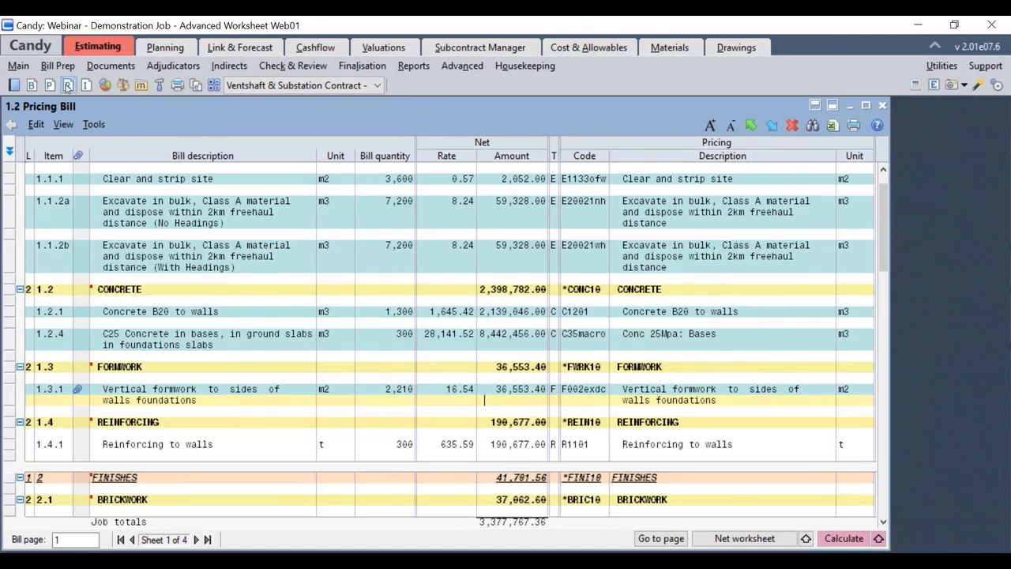
Open the Resource List and add the Hyperlinks column from the Resources group to its column layout
click(68, 87)
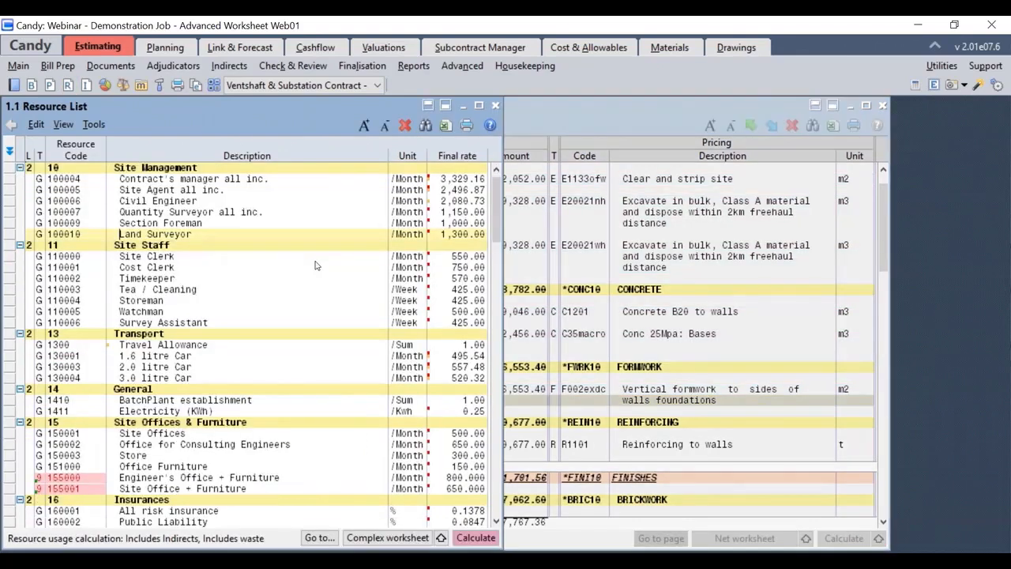
scroll(317, 276, down, 10)
scroll(318, 282, down, 8)
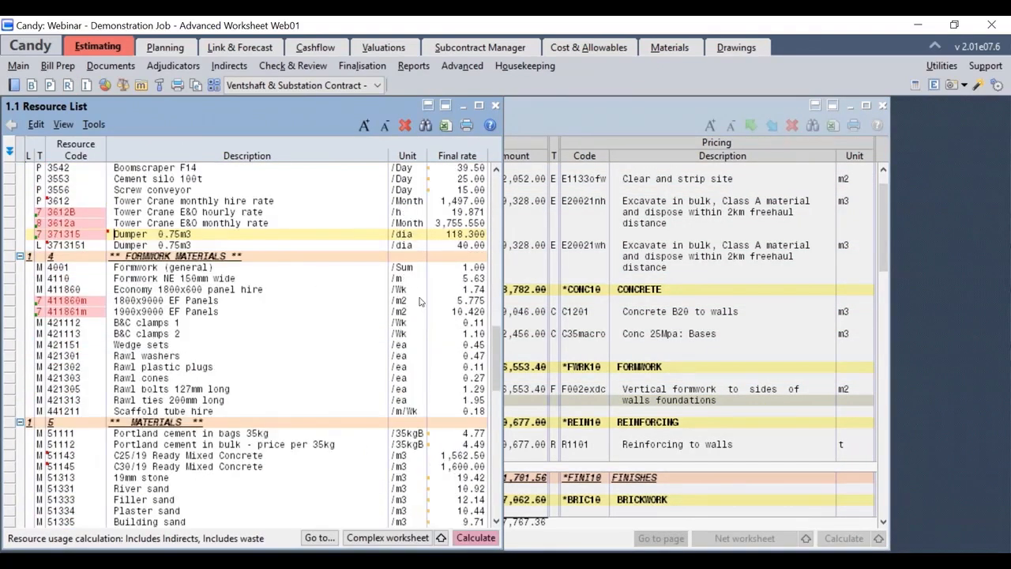
scroll(419, 324, down, 9)
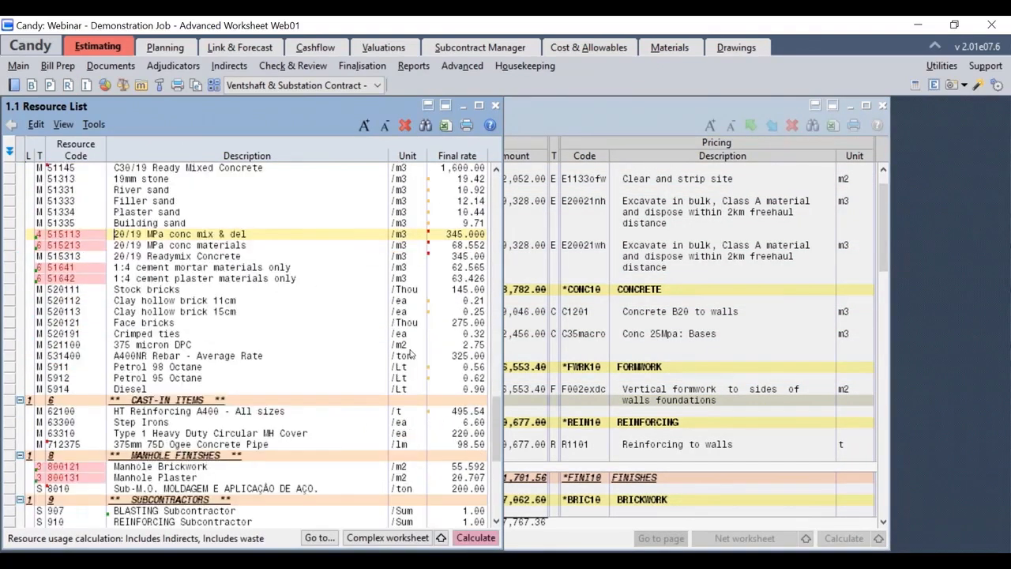
scroll(410, 354, up, 9)
click(63, 125)
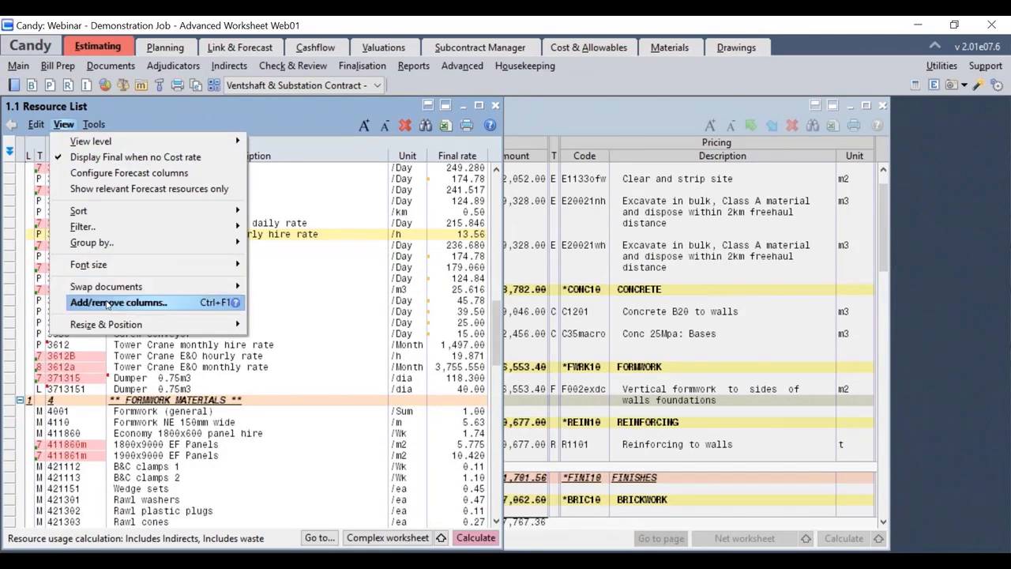
click(107, 304)
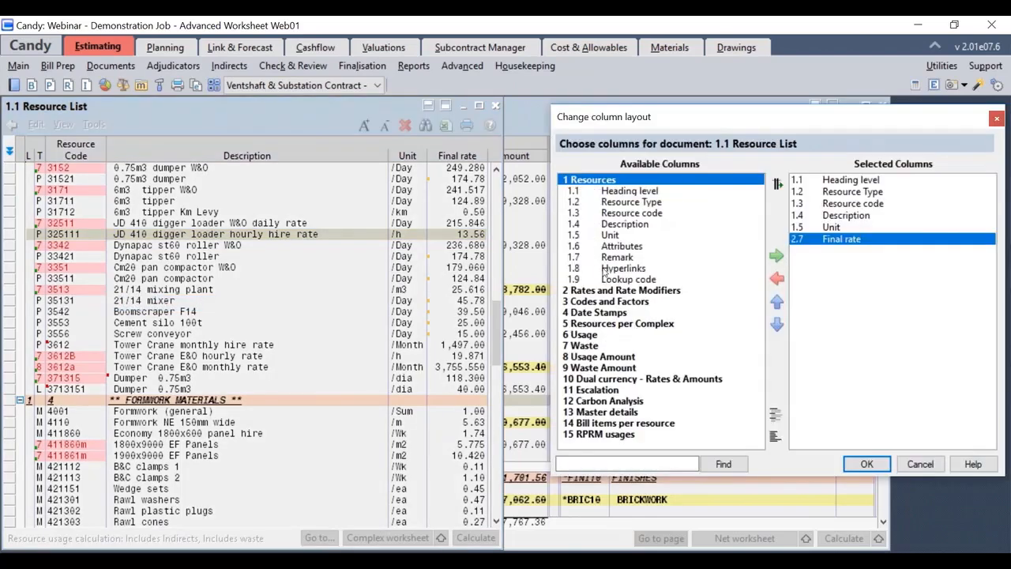
double_click(605, 269)
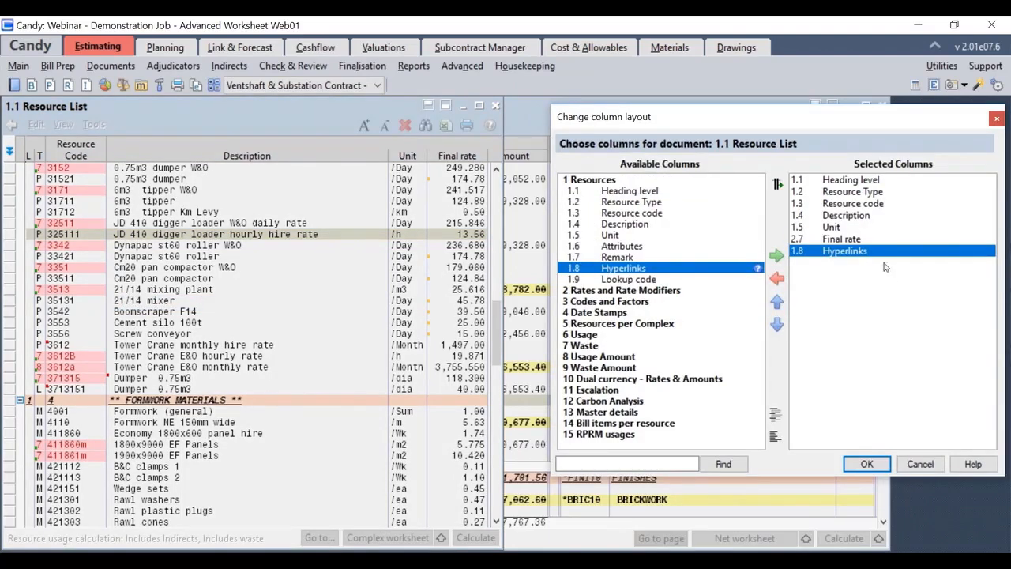
click(862, 463)
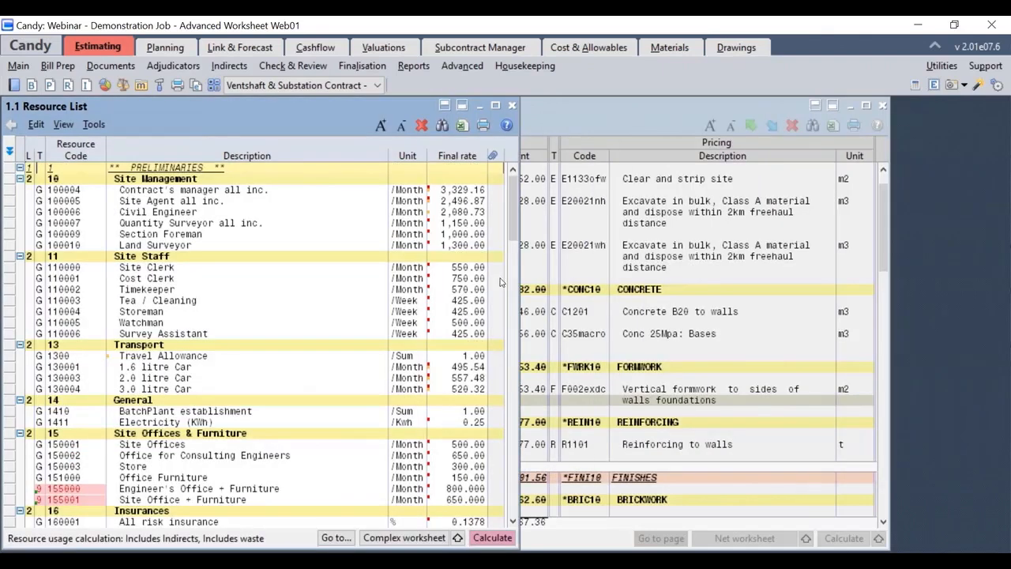
Start an external hyperlink on plant resource 31711 6m3 tipper with the description Plant Supp. #1
scroll(456, 317, down, 1)
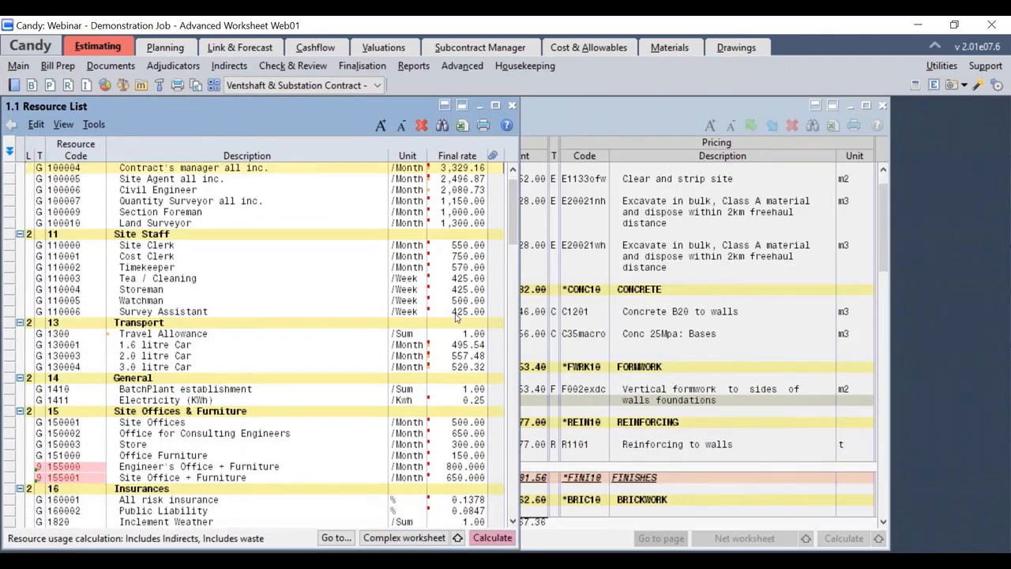
scroll(438, 368, down, 5)
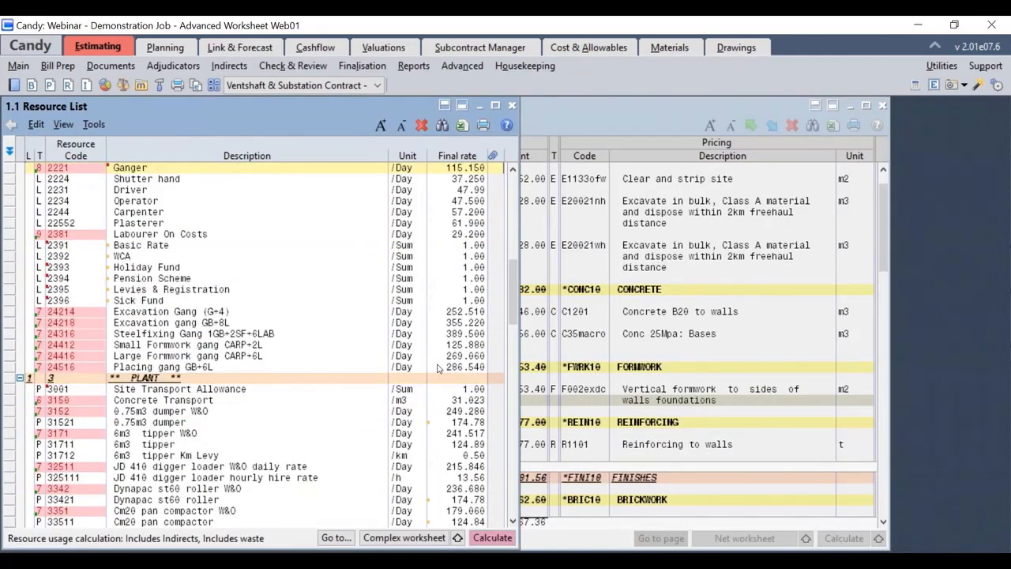
scroll(438, 368, down, 4)
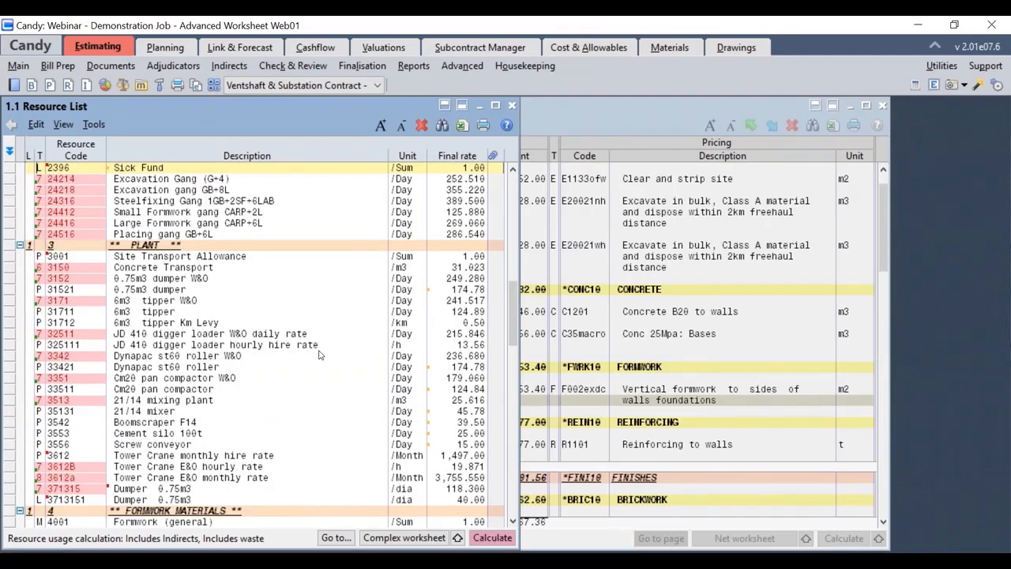
click(154, 312)
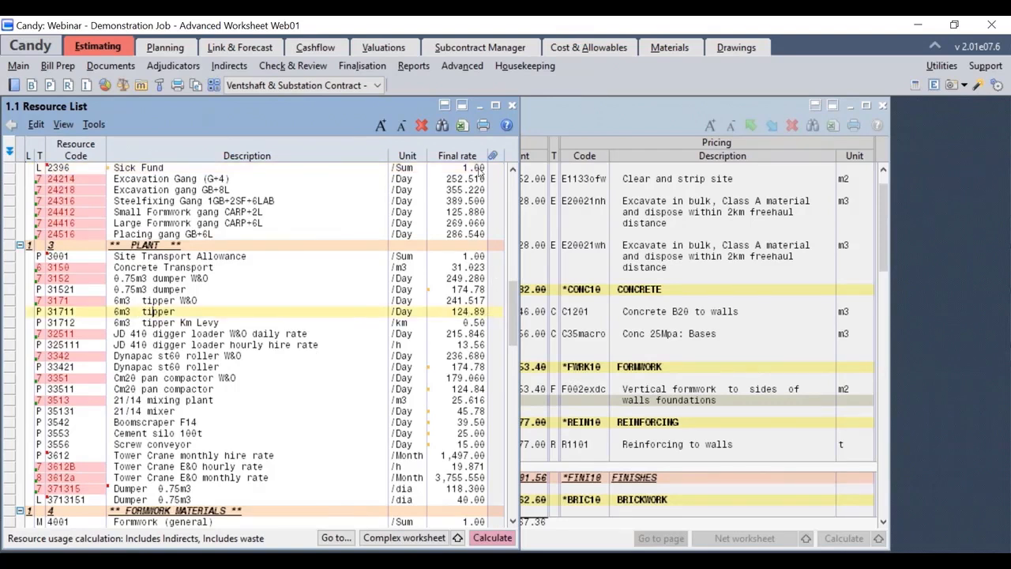
right_click(498, 315)
click(551, 322)
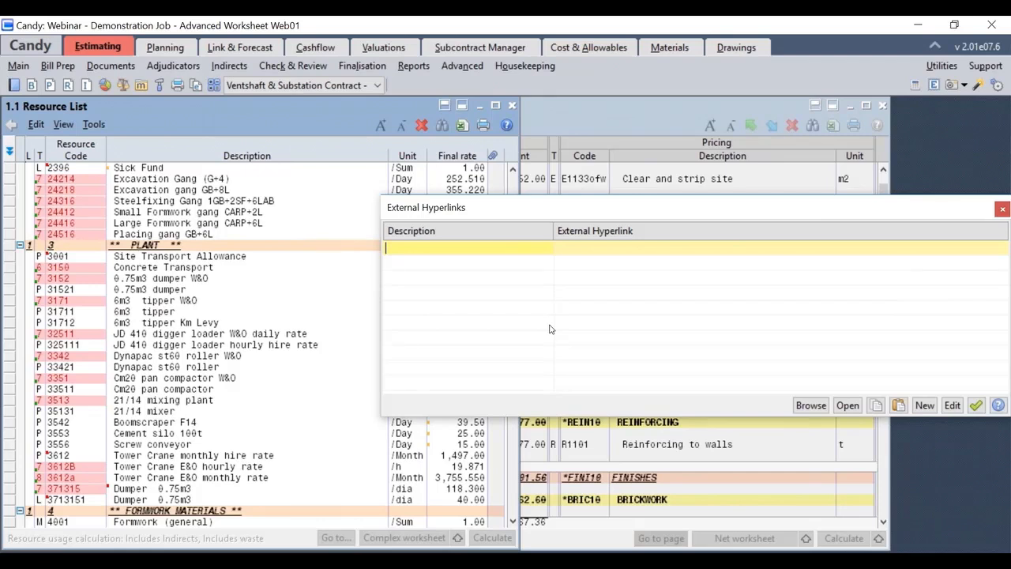
text(Plant Qoute)
key(BackSpace)
key(BackSpace)
key(BackSpace)
key(BackSpace)
key(BackSpace)
key(BackSpace)
key(BackSpace)
key(BackSpace)
key(BackSpace)
key(BackSpace)
key(BackSpace)
text(Plant Supp. 31)
key(BackSpace)
key(BackSpace)
text(#1)
Link the hyperlink to the file quotation- 6m3 Tipper Truck in the Quotes folder of Candy External Documents and save it
click(811, 405)
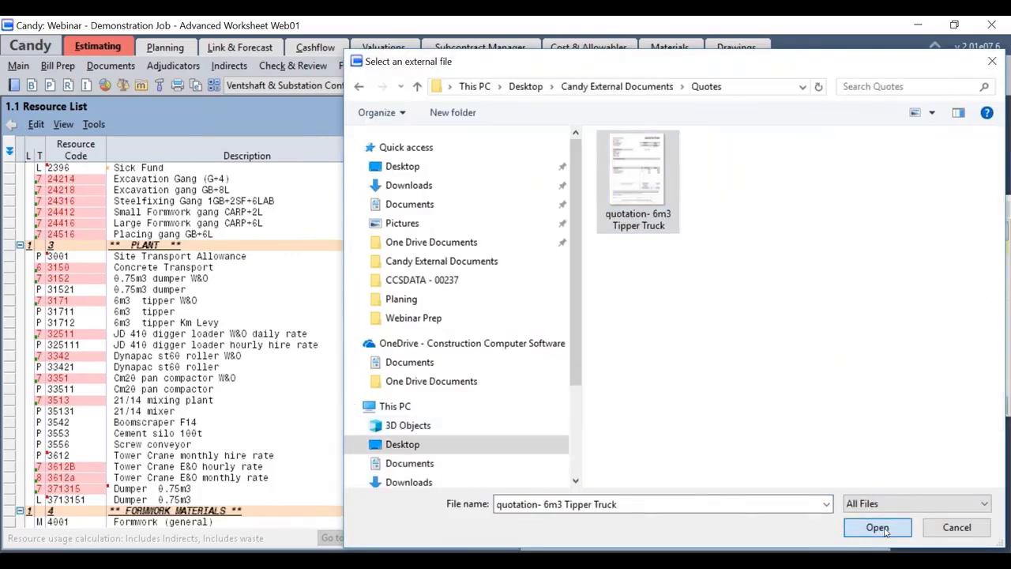
click(876, 526)
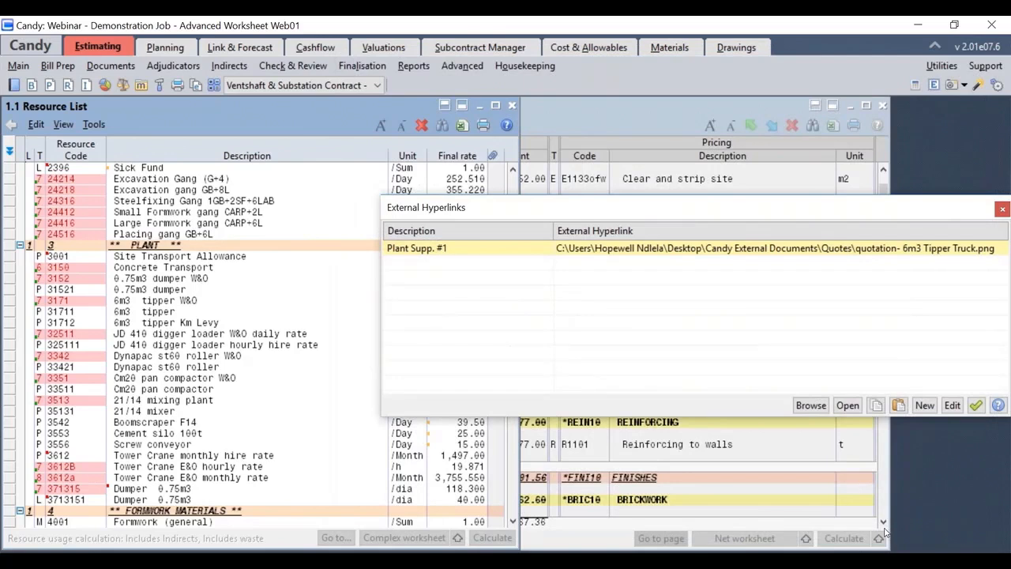
click(976, 405)
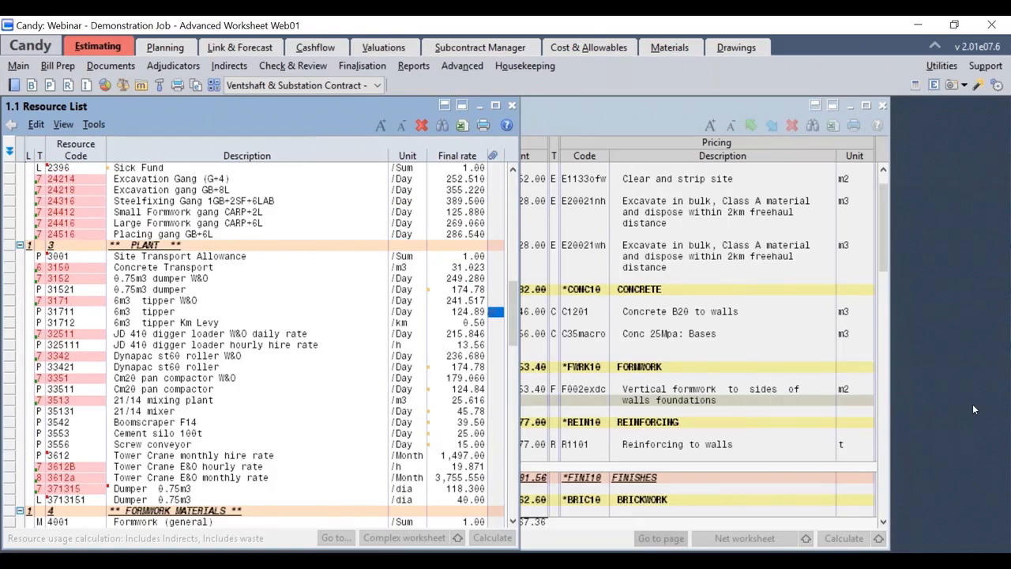
click(477, 339)
Open the linked tipper truck quotation from the hyperlink on resource 31711 to check it
click(491, 313)
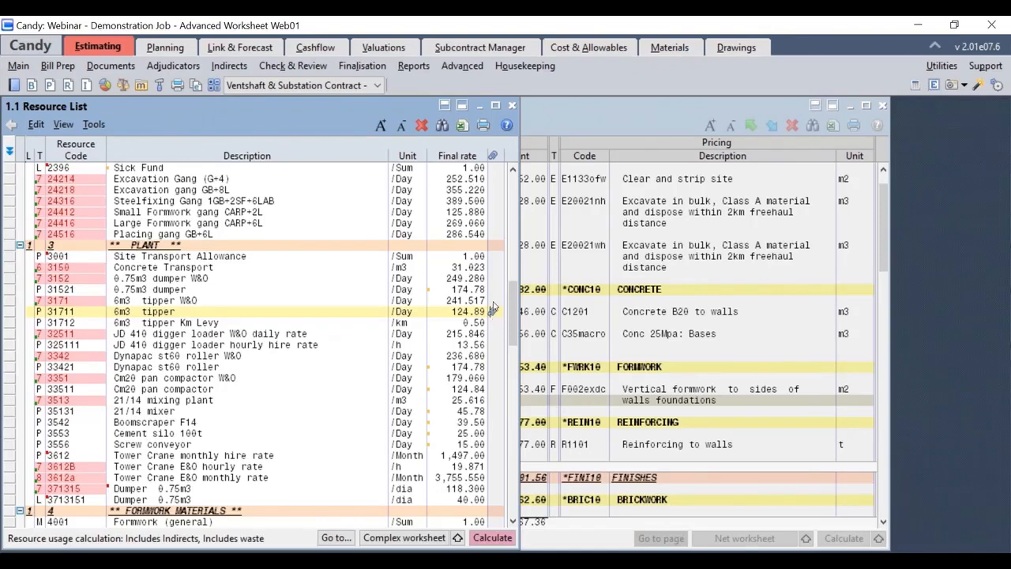
click(491, 312)
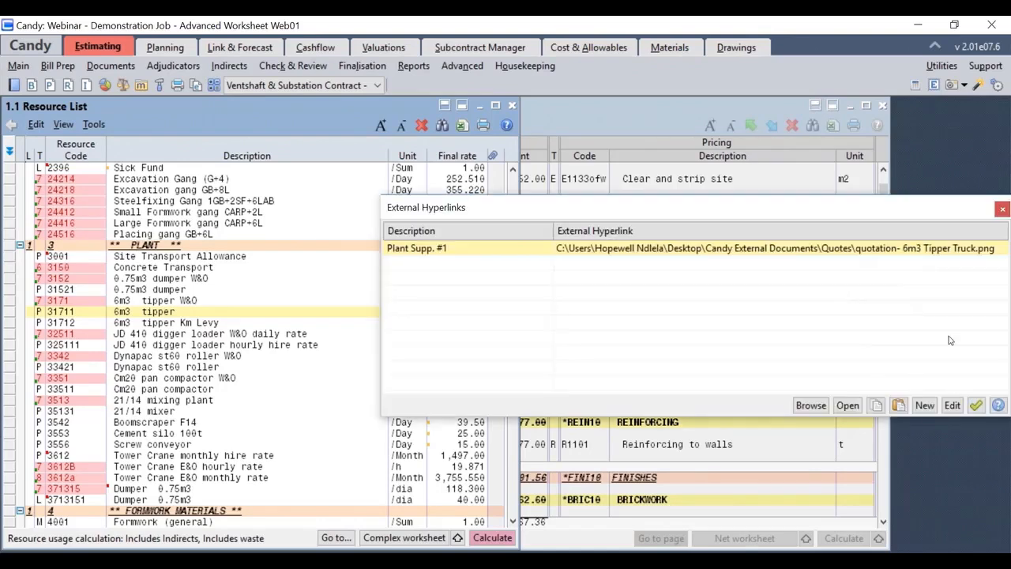
double_click(831, 250)
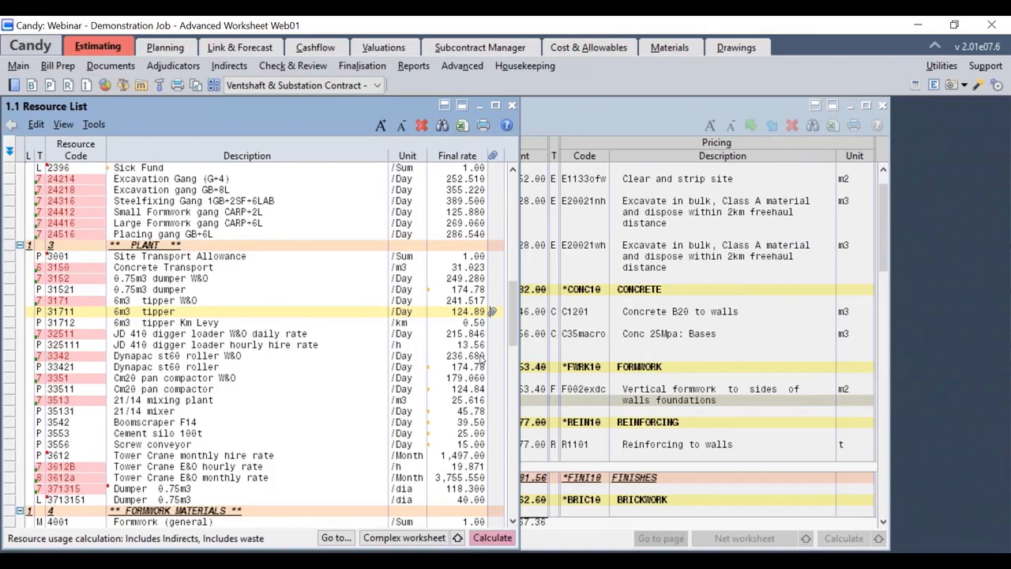